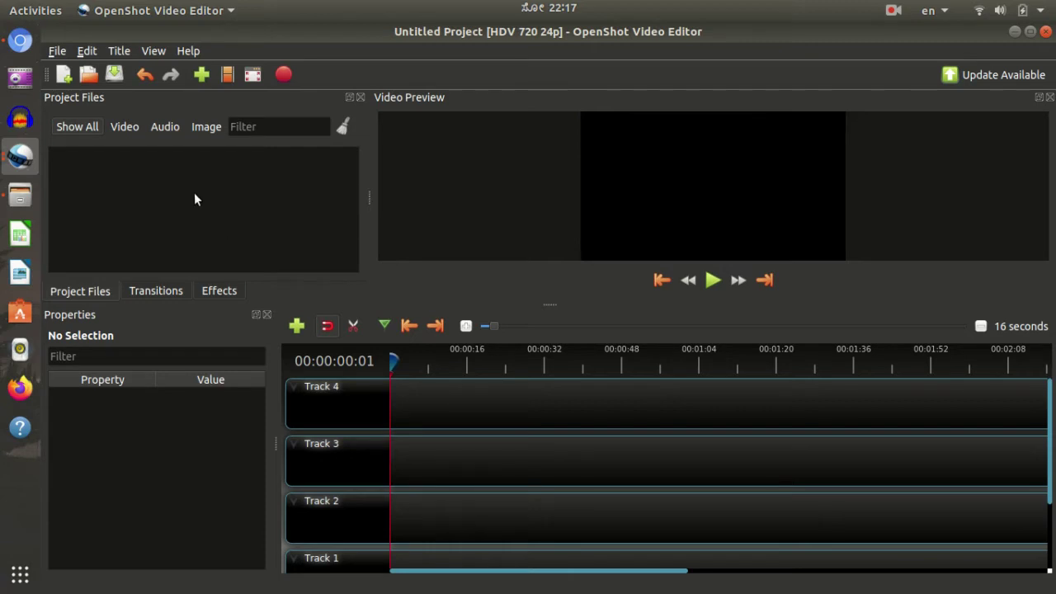
right_click(196, 199)
click(240, 202)
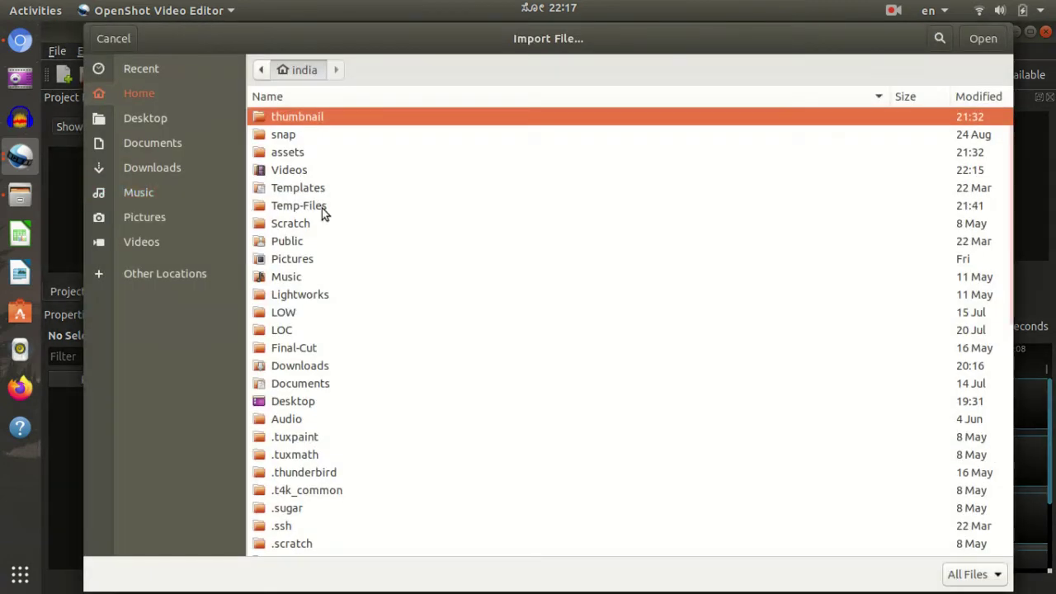
click(158, 118)
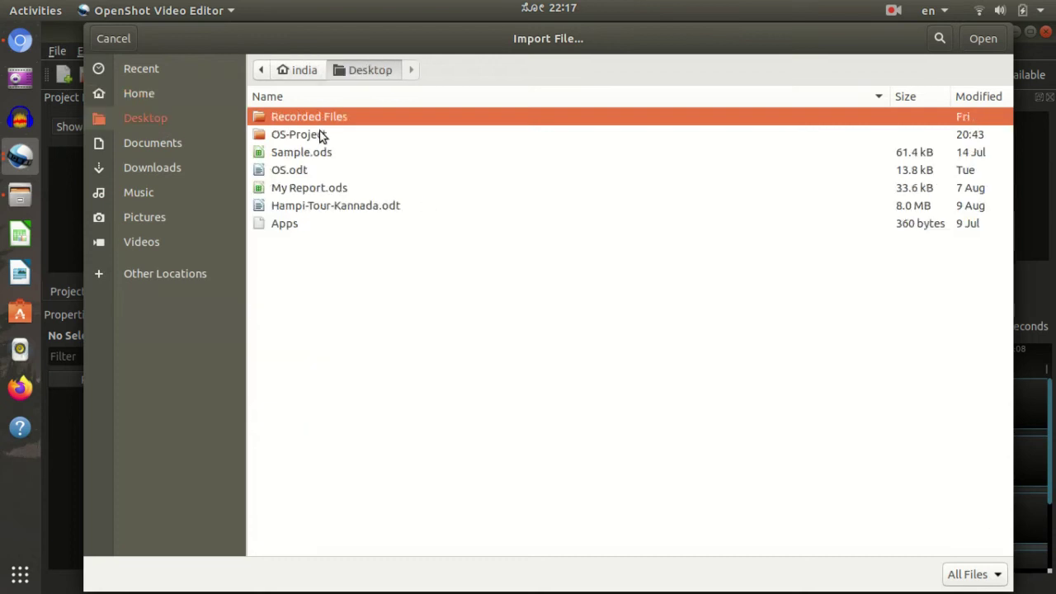
double_click(322, 136)
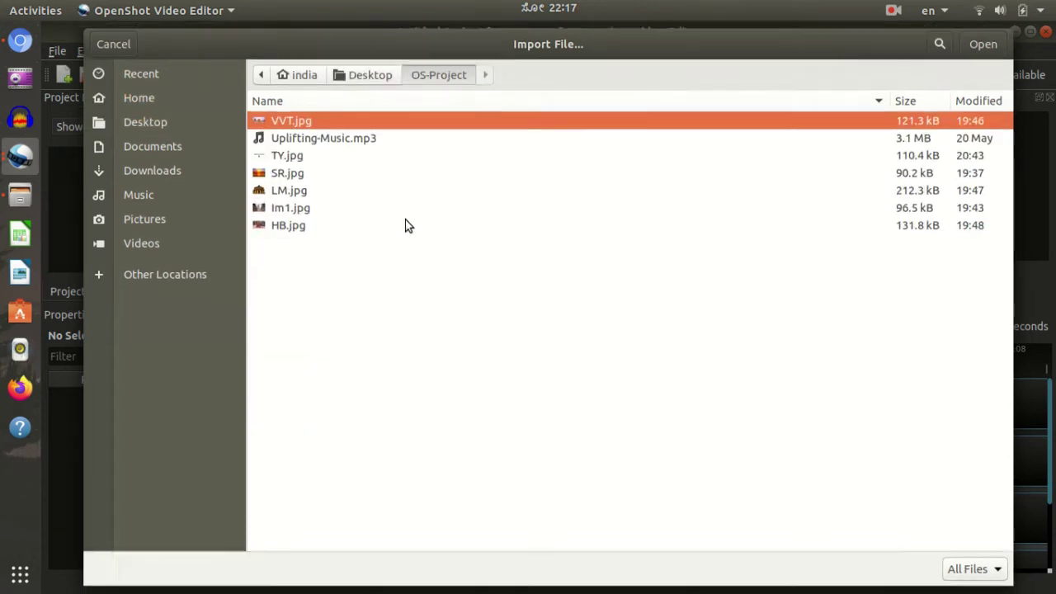
key(Escape)
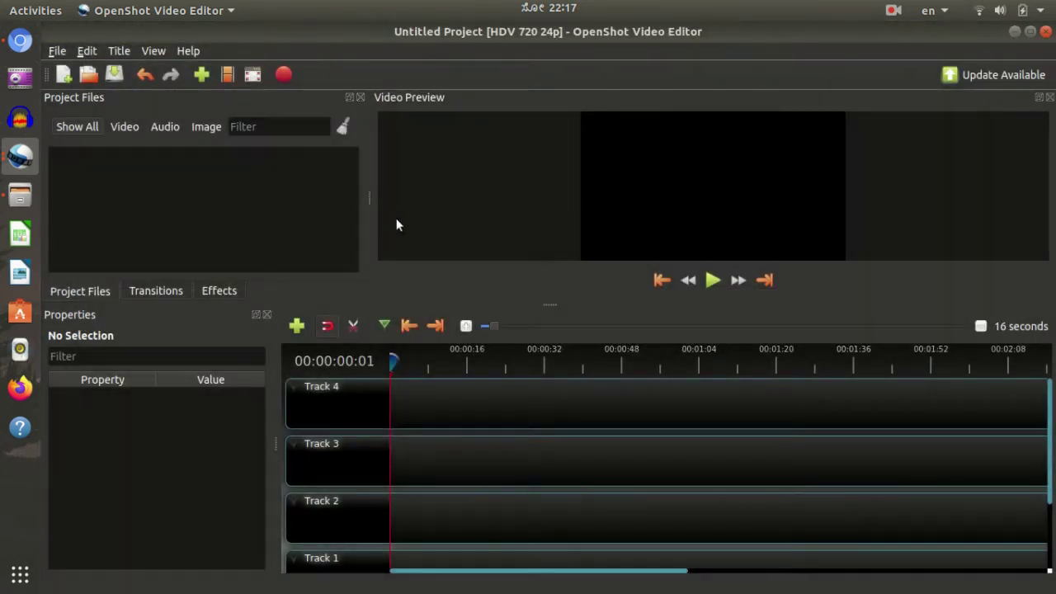
click(202, 75)
click(146, 123)
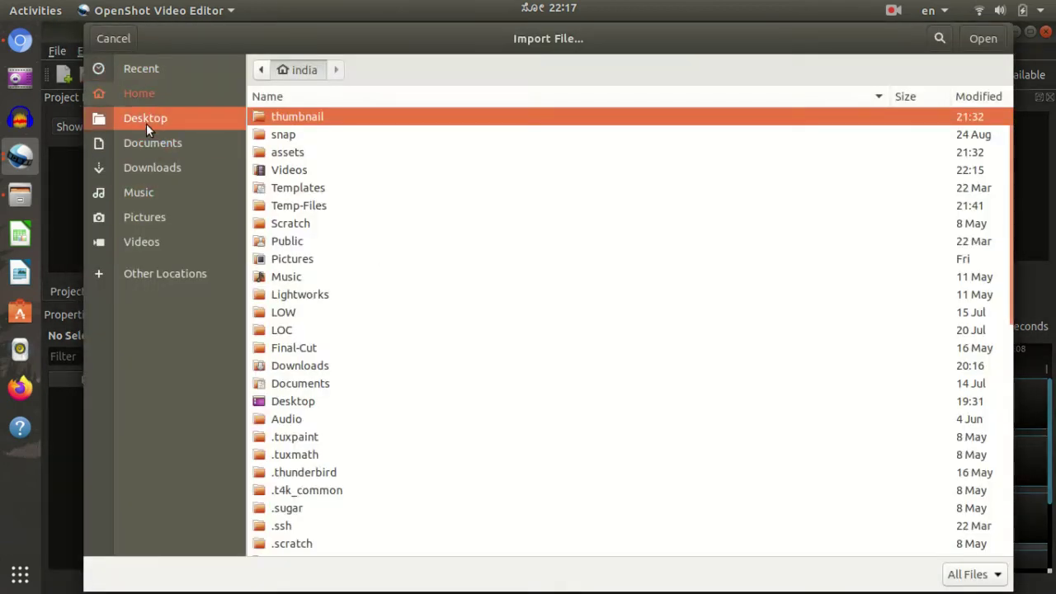
key(Escape)
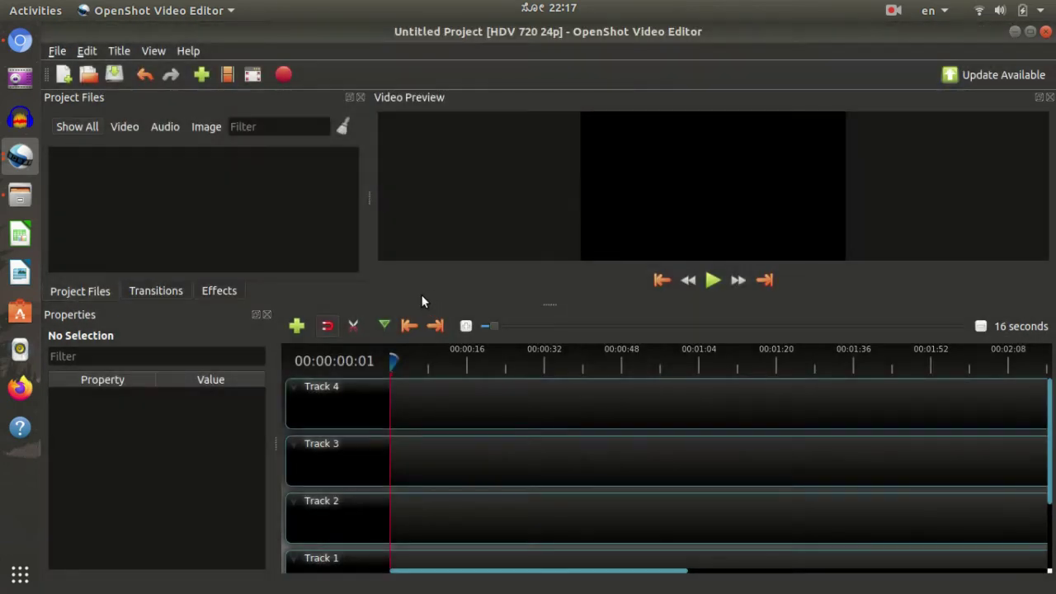
- Switch to the file manager and import all files of the OS-Project folder into the video editor's project files
click(19, 195)
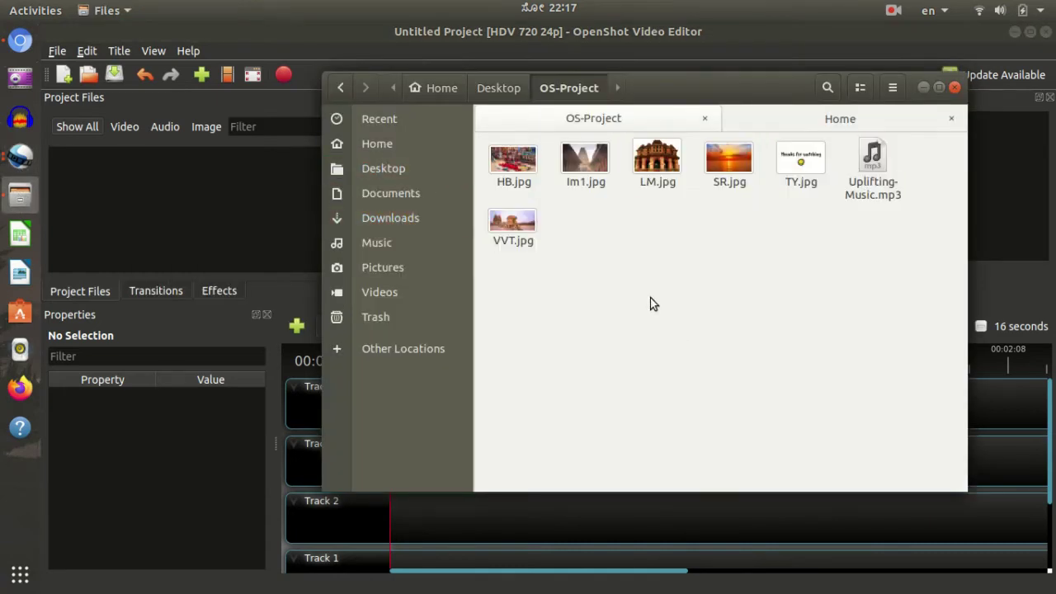
key(ctrl+a)
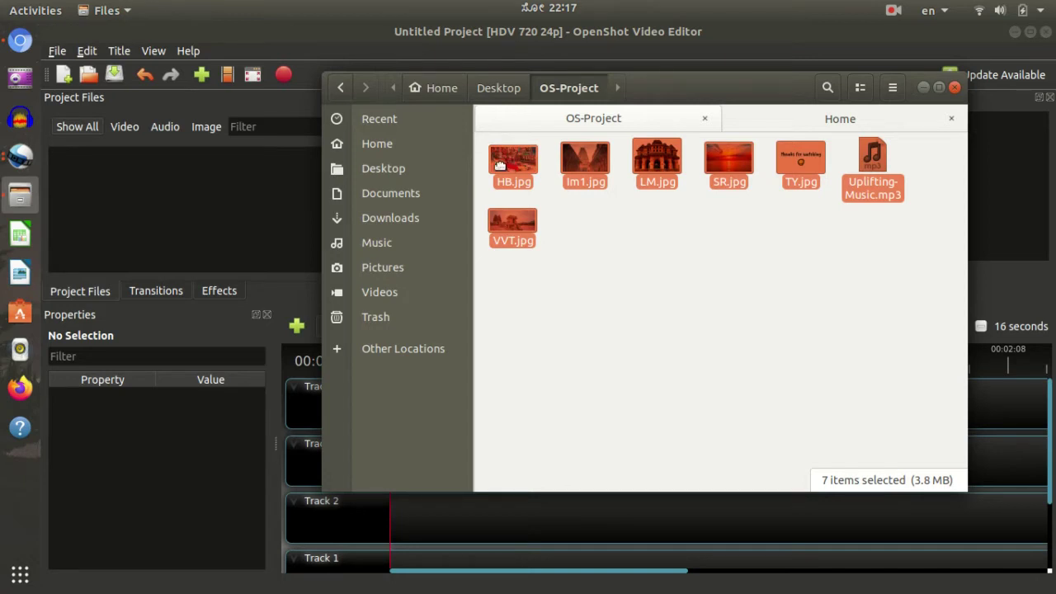
drag(507, 173, 203, 213)
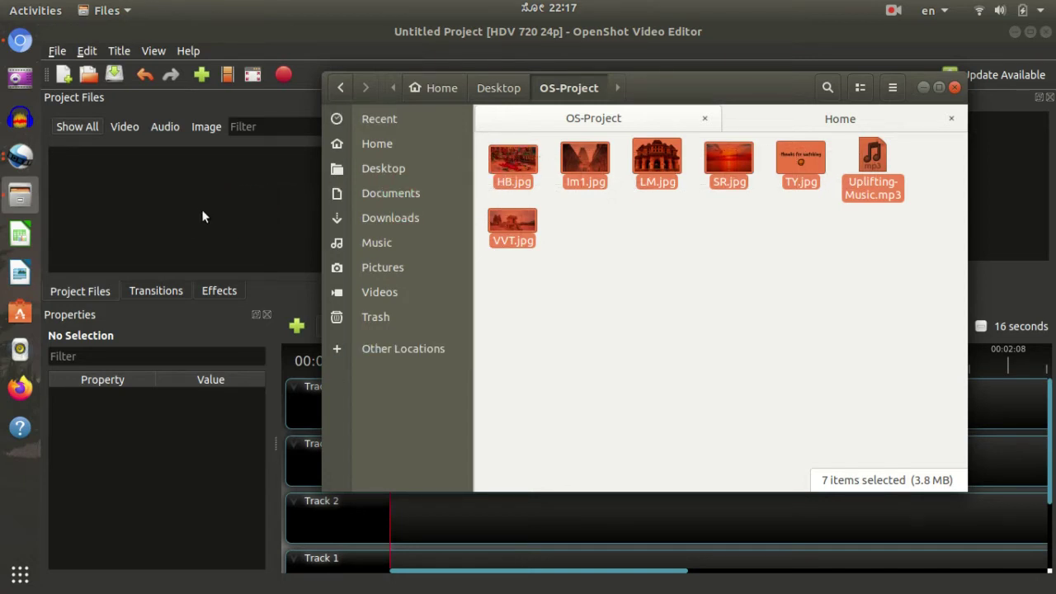
click(303, 226)
scroll(304, 226, down, 2)
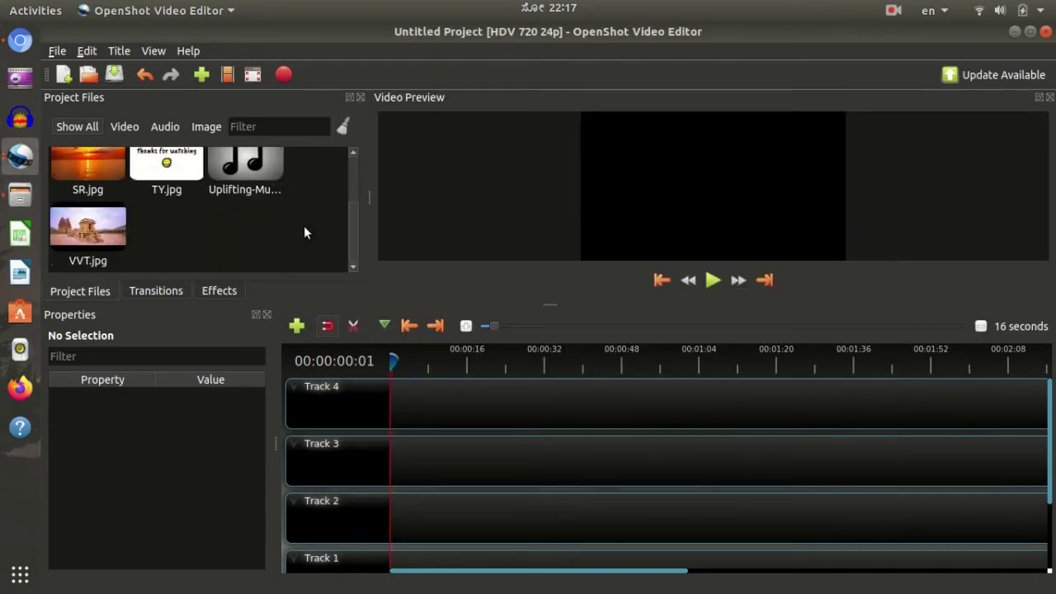
scroll(303, 225, up, 2)
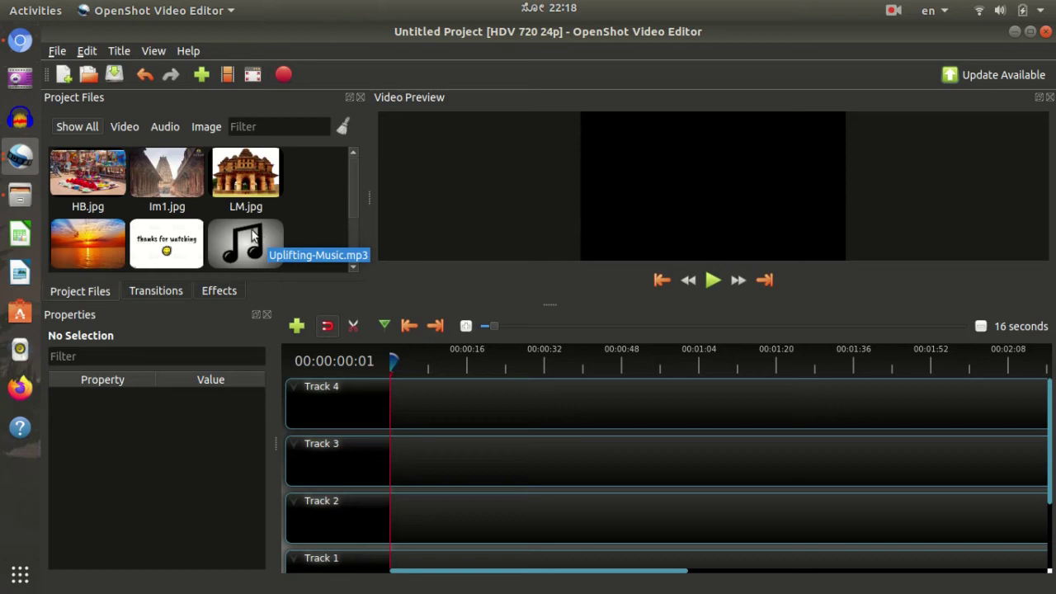
scroll(220, 233, down, 1)
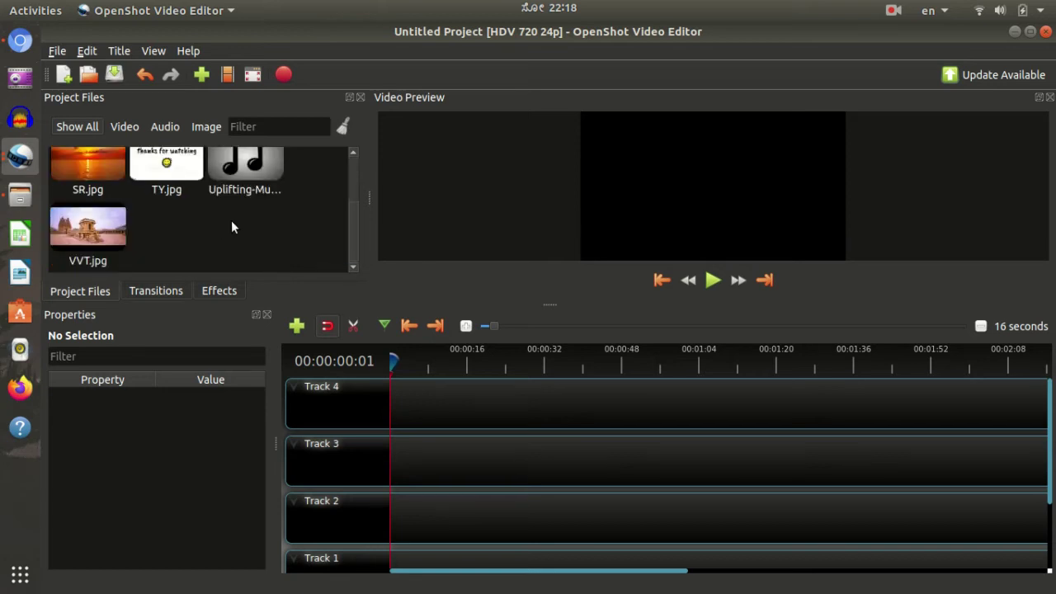
scroll(231, 220, up, 1)
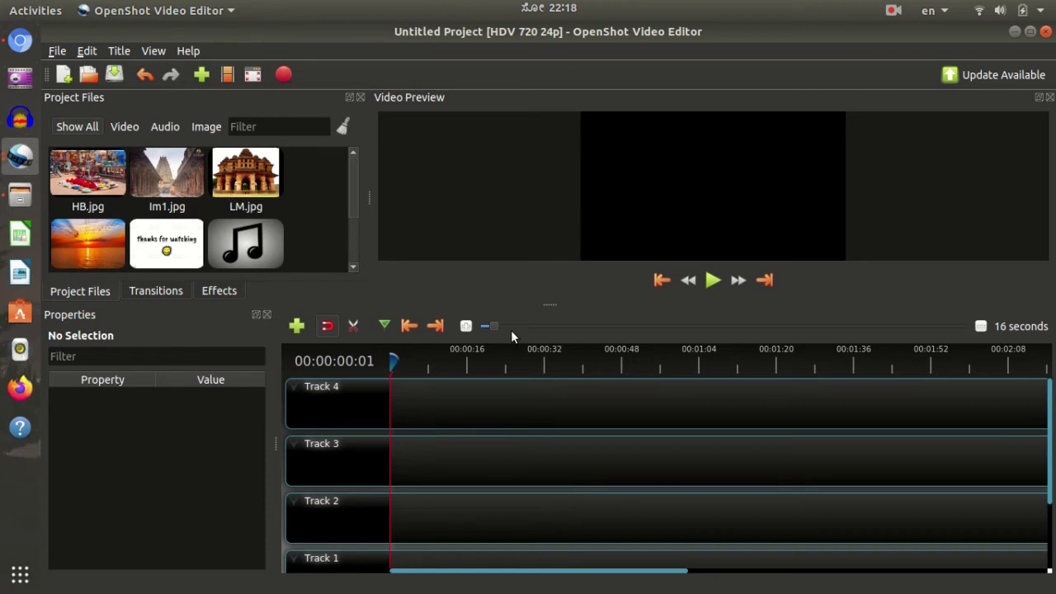
- Place the SR.jpg image at the start of Track 4 on the timeline
scroll(131, 195, down, 2)
click(103, 166)
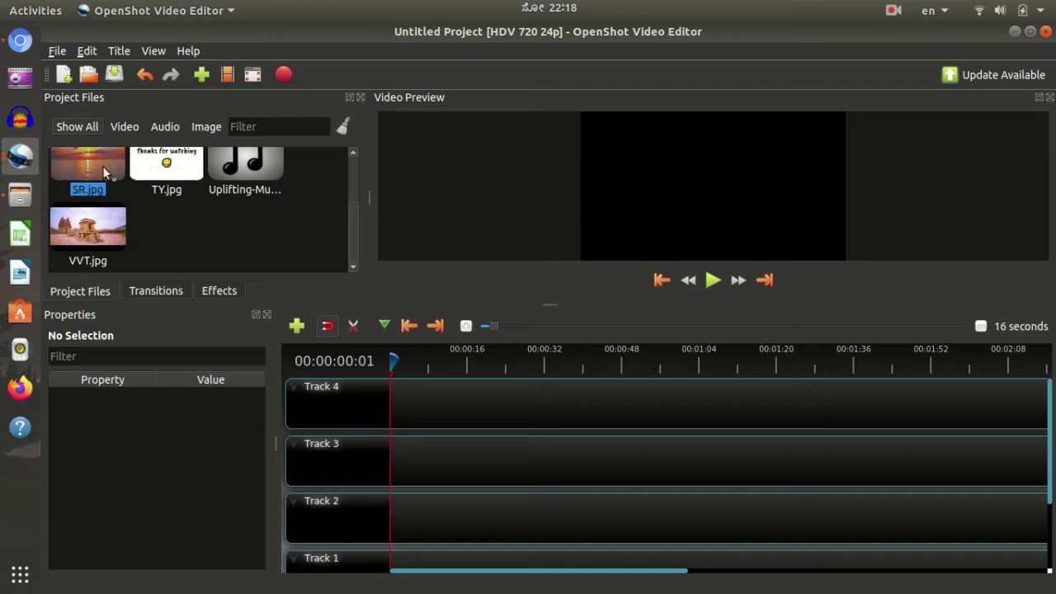
drag(103, 166, 408, 404)
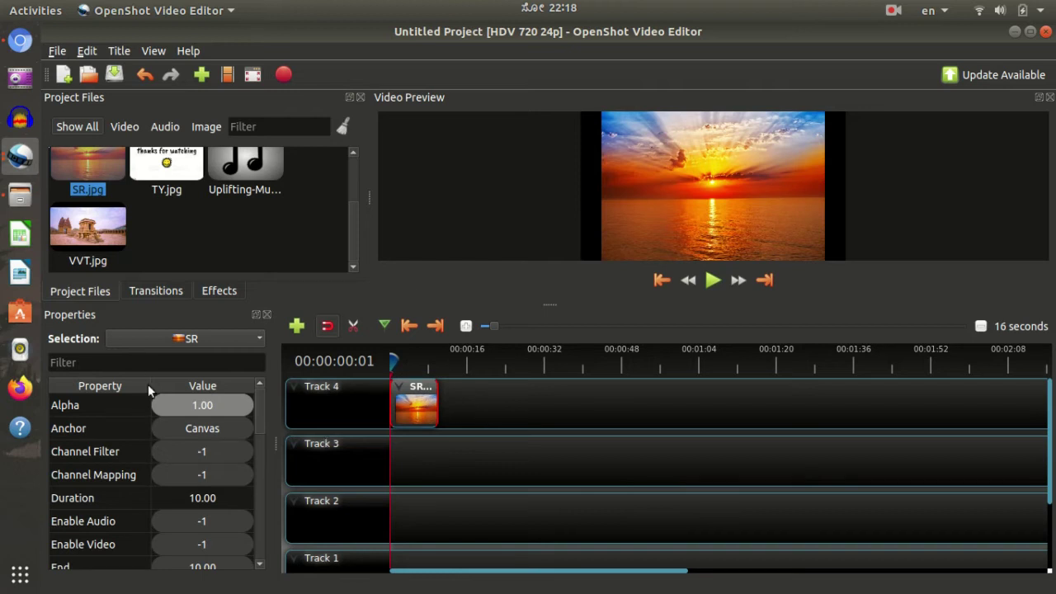
- Look through all the properties of the SR clip, from Alpha down to Waveform
scroll(179, 456, down, 5)
scroll(179, 455, down, 2)
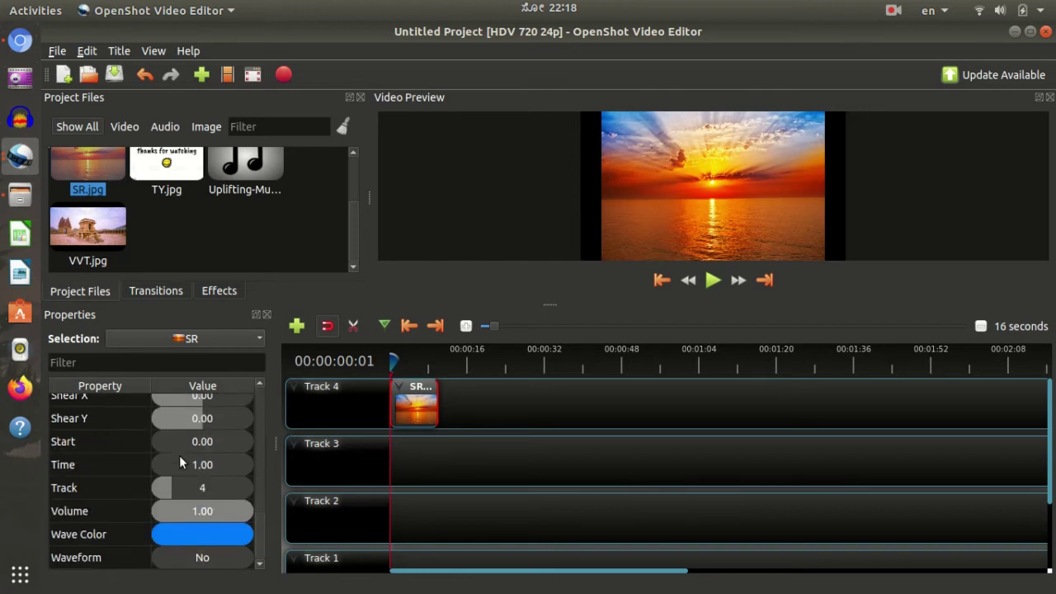
scroll(179, 456, up, 7)
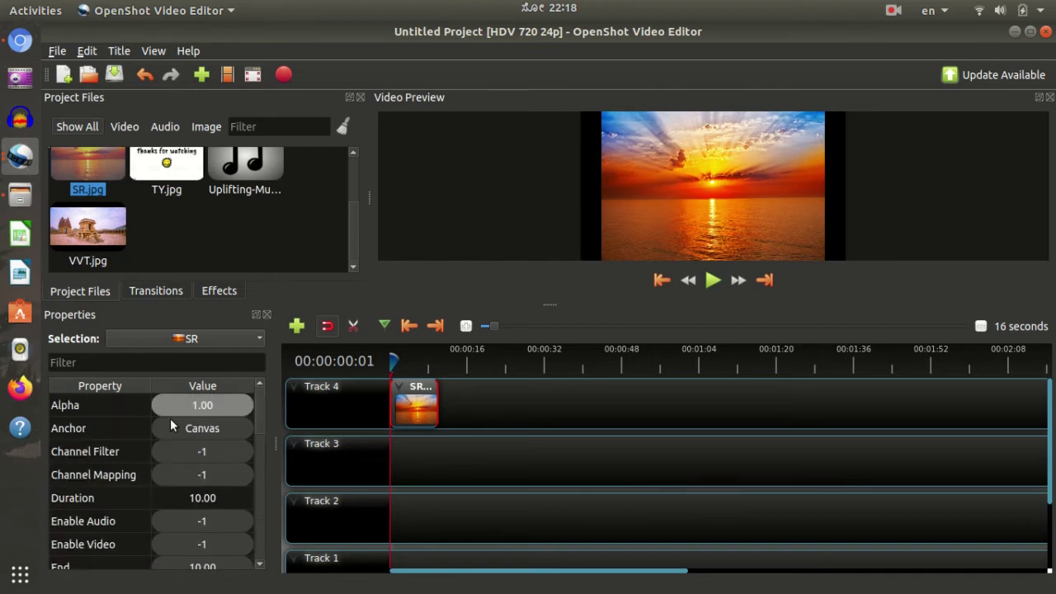
scroll(169, 419, down, 7)
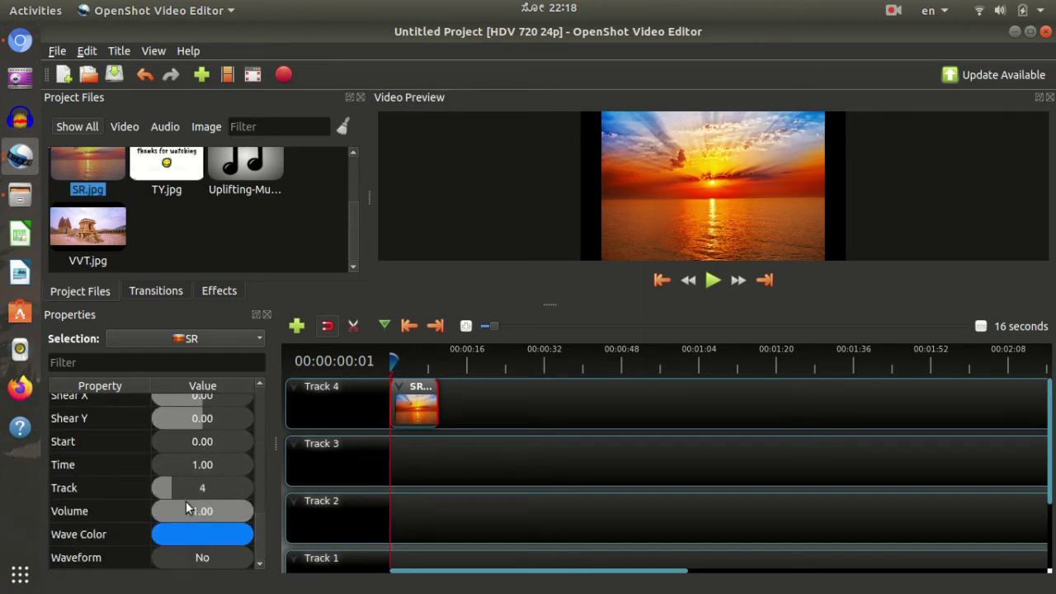
scroll(192, 512, up, 4)
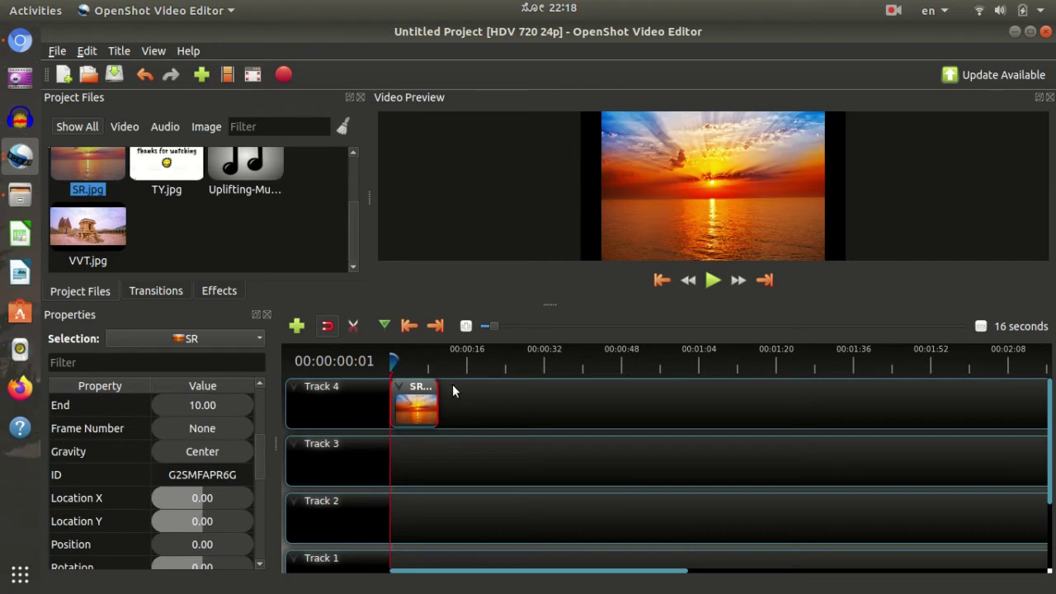
click(416, 409)
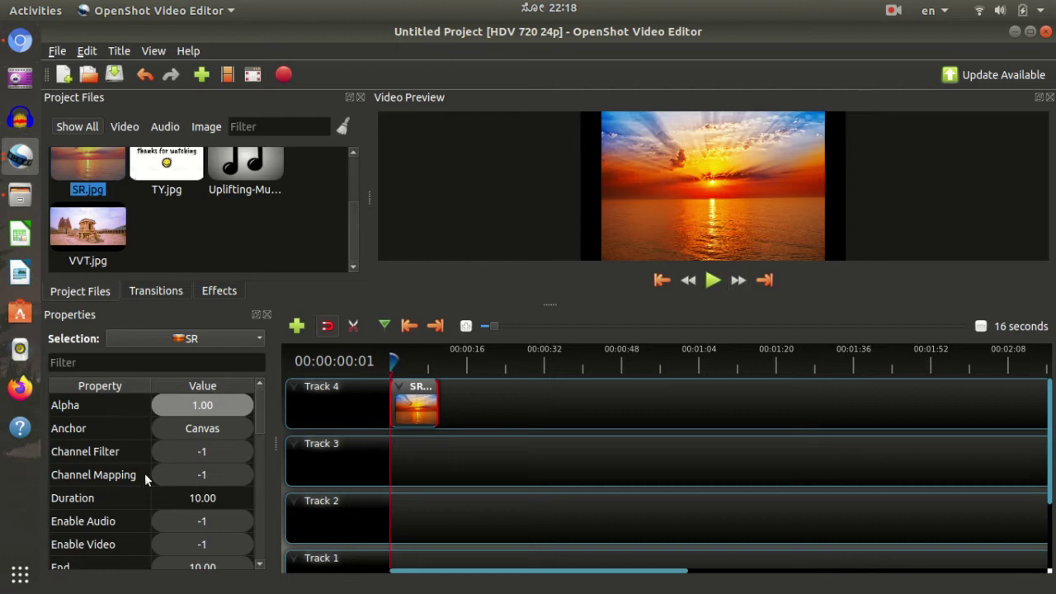
scroll(160, 473, down, 4)
scroll(165, 474, up, 4)
scroll(177, 438, down, 4)
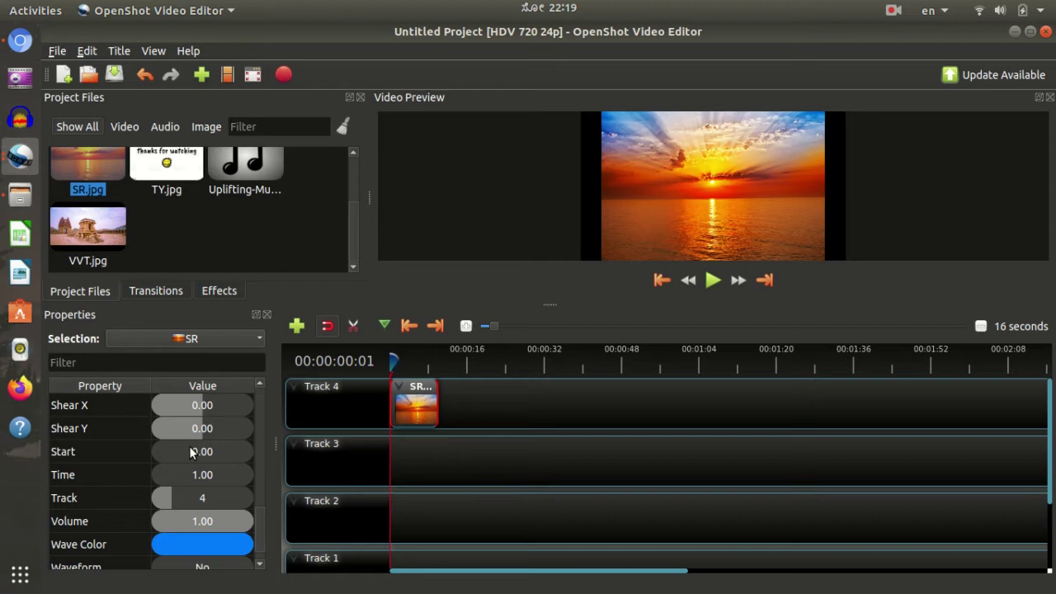
scroll(193, 449, up, 4)
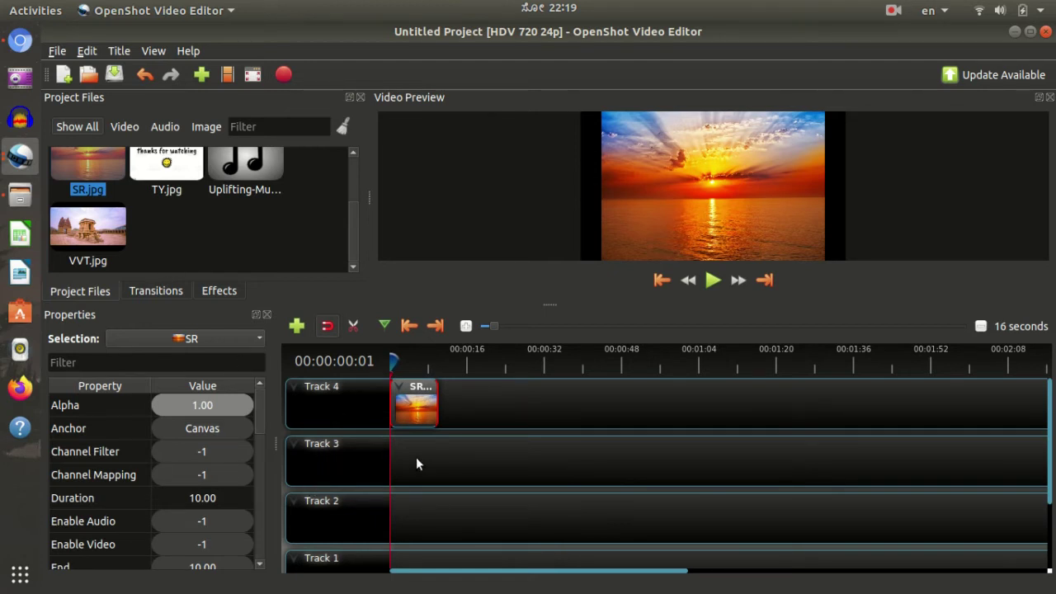
- Place the Im1.jpg image on Track 4 directly after the SR clip
scroll(213, 202, up, 2)
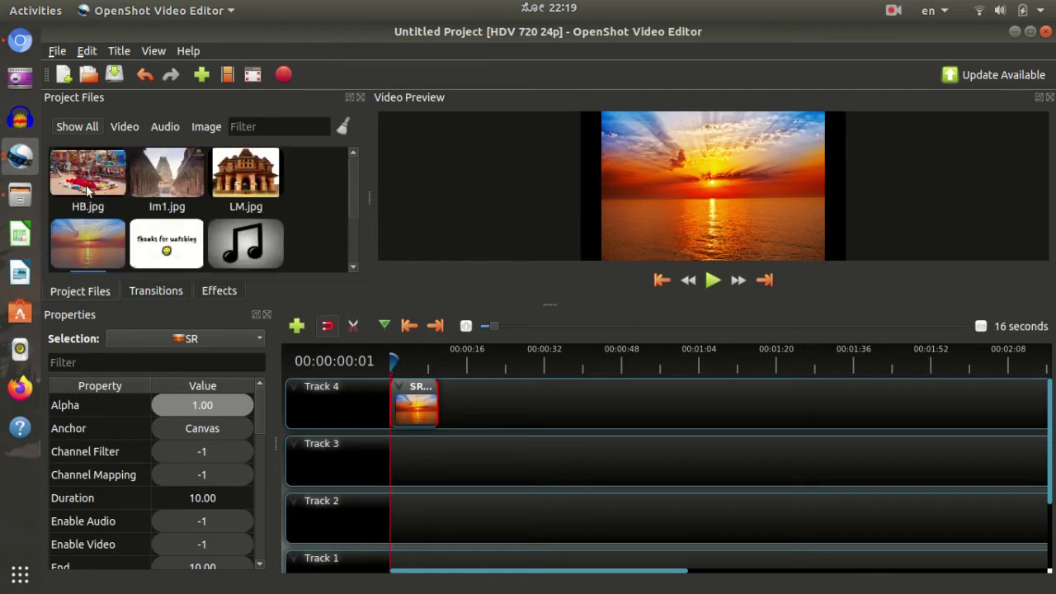
scroll(165, 208, down, 2)
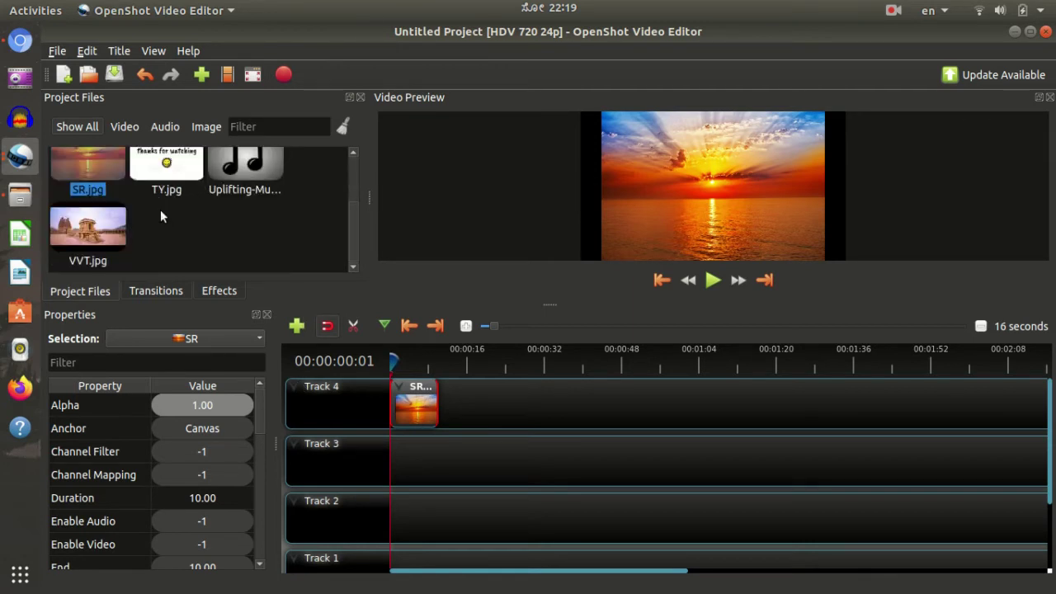
scroll(165, 208, up, 2)
drag(167, 175, 455, 388)
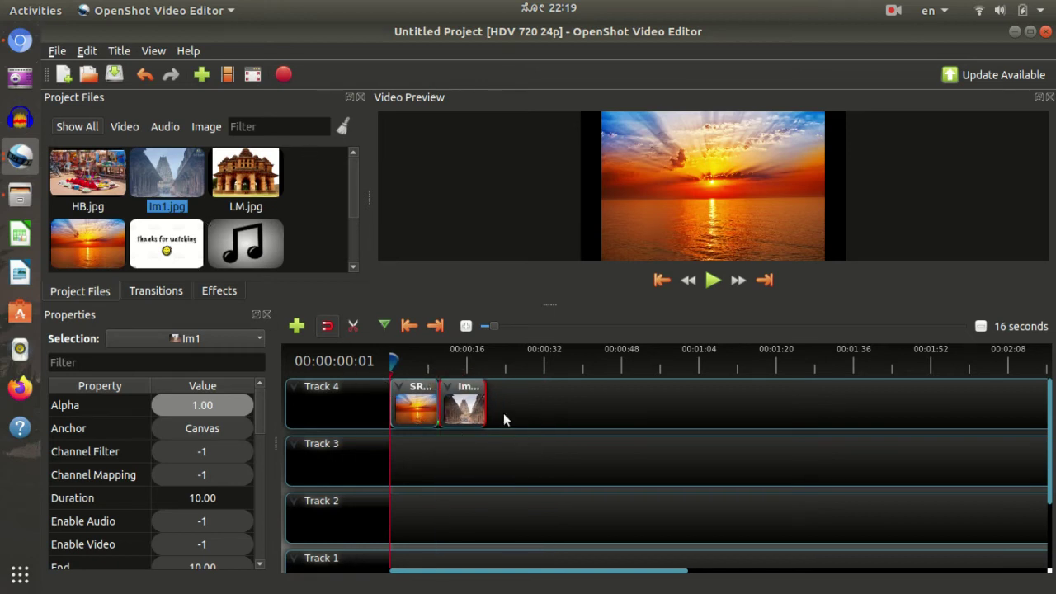
click(471, 412)
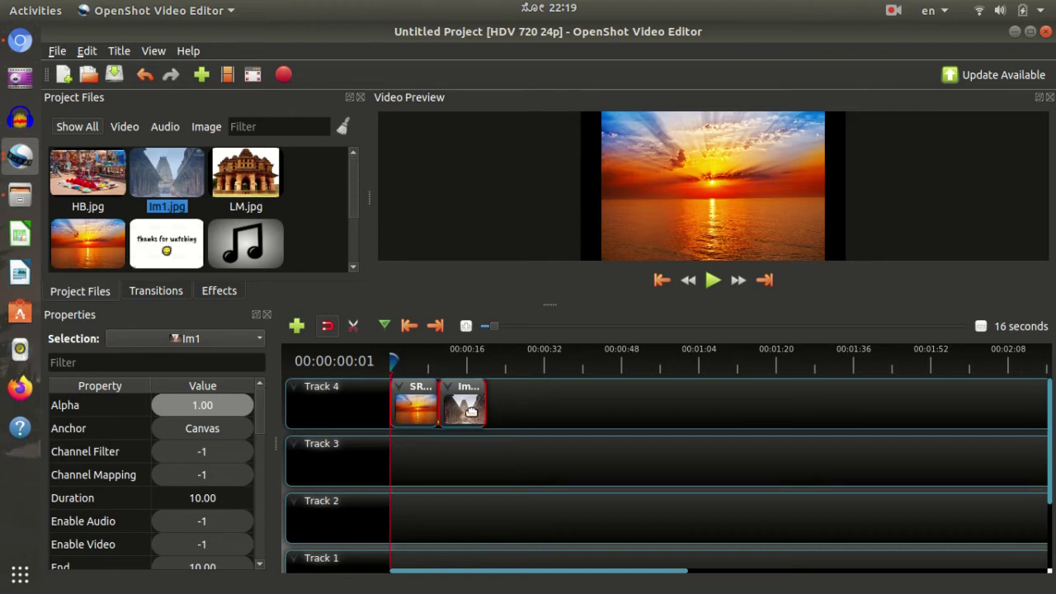
click(523, 399)
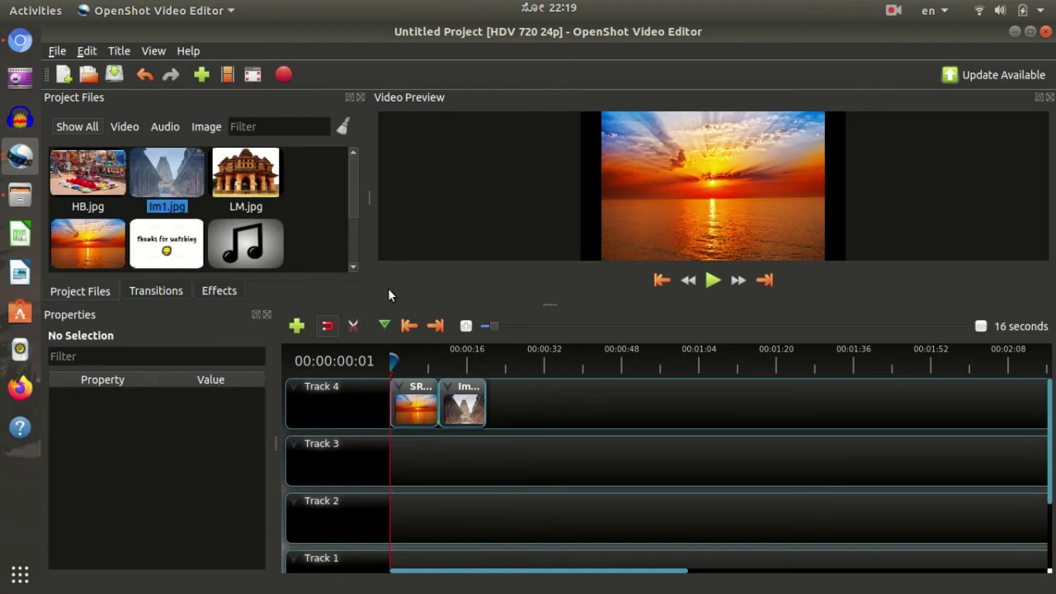
- Delete both the SR and Im1 clips from Track 4
scroll(241, 238, down, 2)
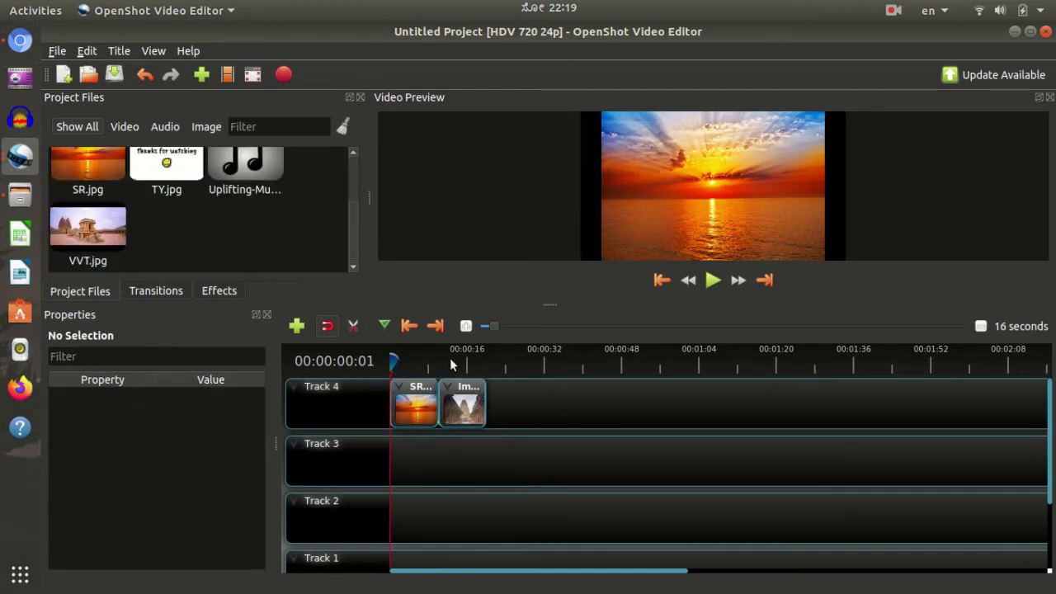
click(459, 401)
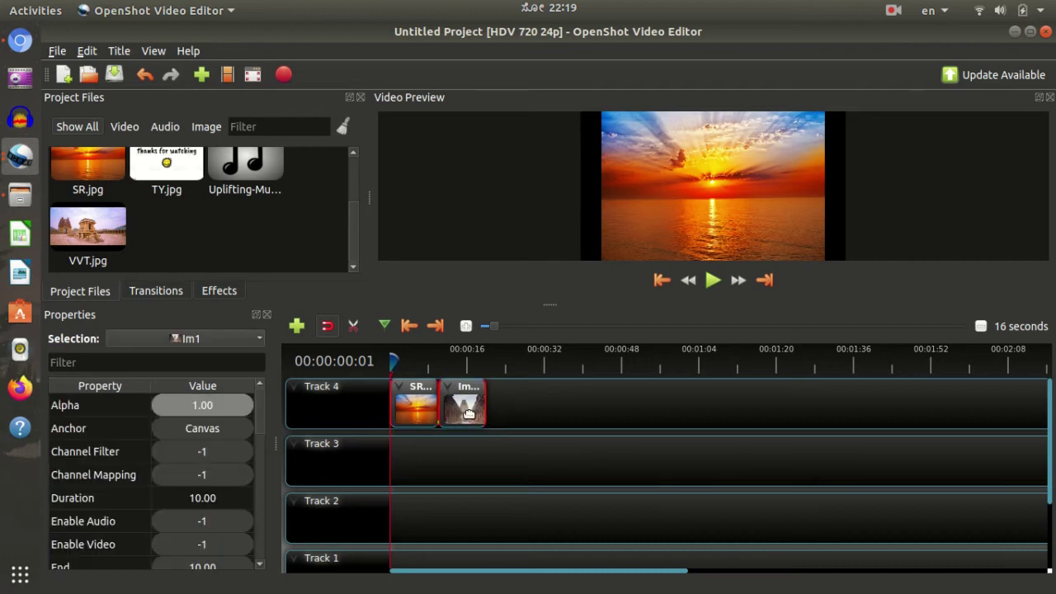
key(Delete)
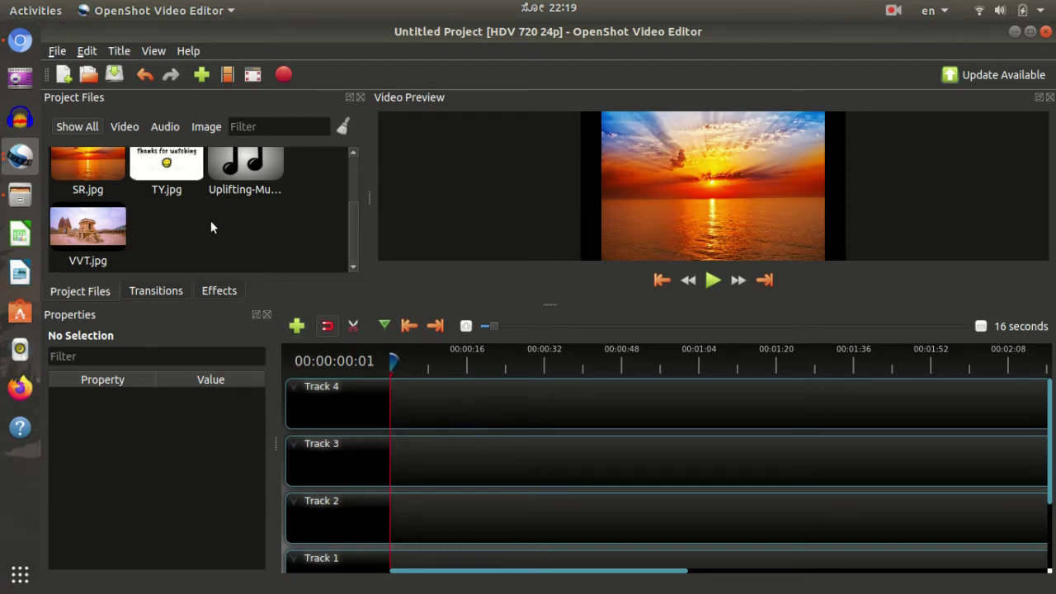
- Place SR.jpg near the start of Track 4 again and remove that clip from the timeline
scroll(182, 218, up, 2)
click(159, 213)
scroll(138, 206, down, 2)
drag(110, 174, 398, 404)
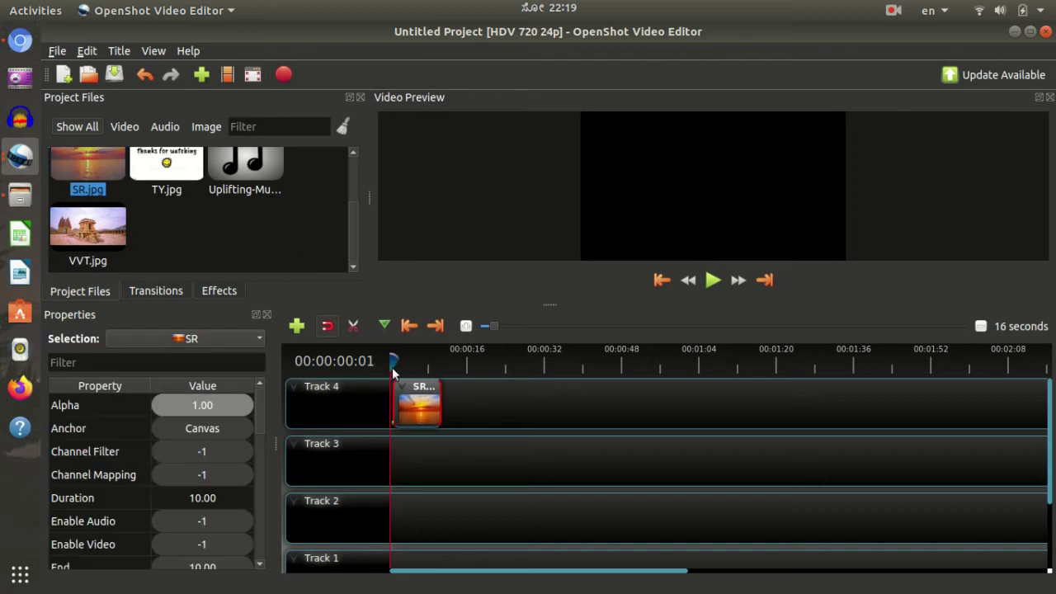
right_click(433, 408)
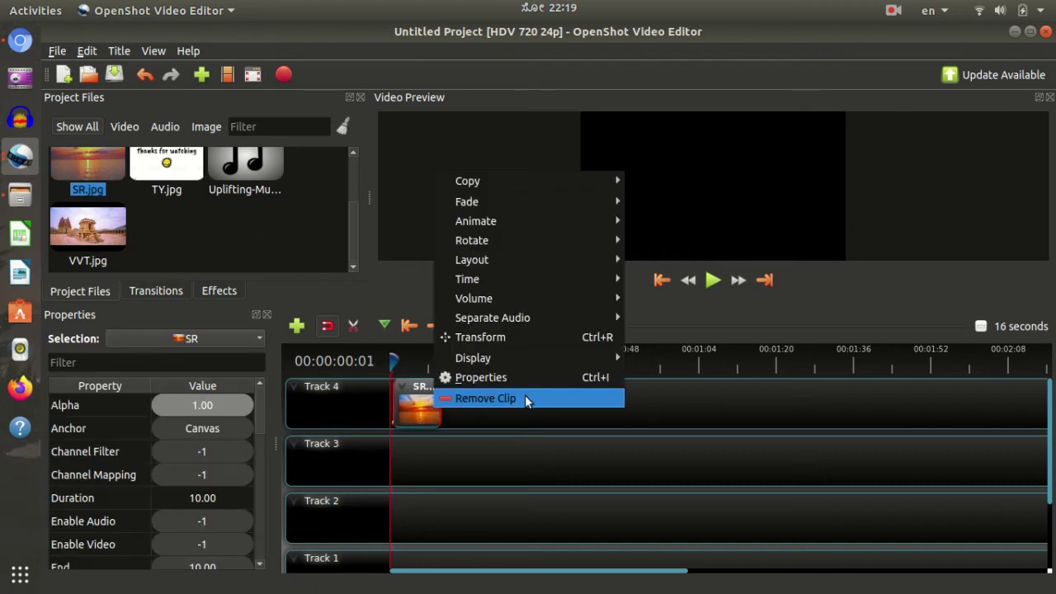
click(525, 398)
- Select all the project files and open the Add To Timeline dialog for them
scroll(236, 227, up, 2)
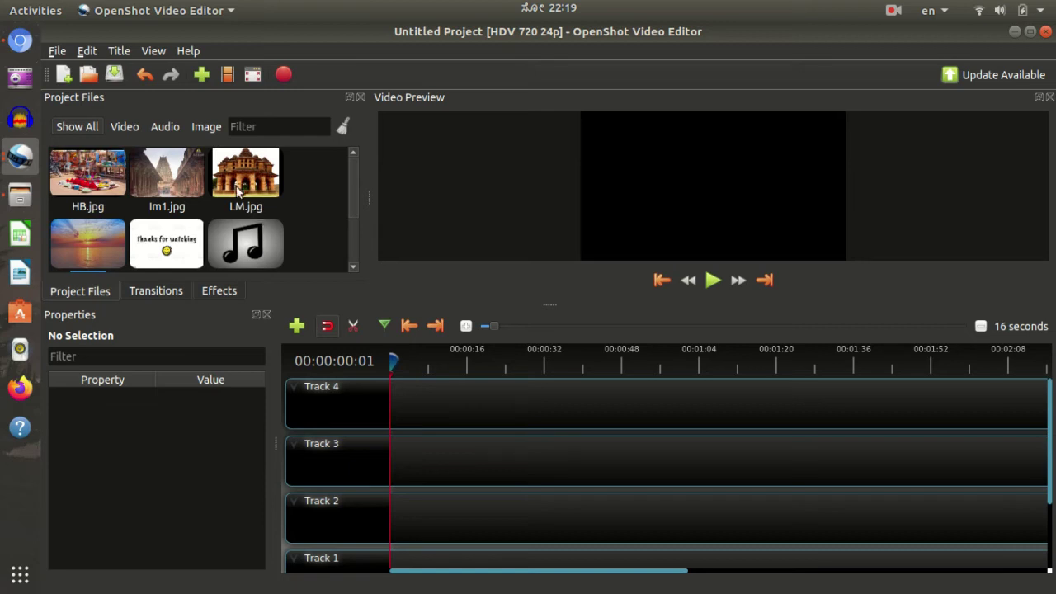
click(256, 199)
key(ctrl+a)
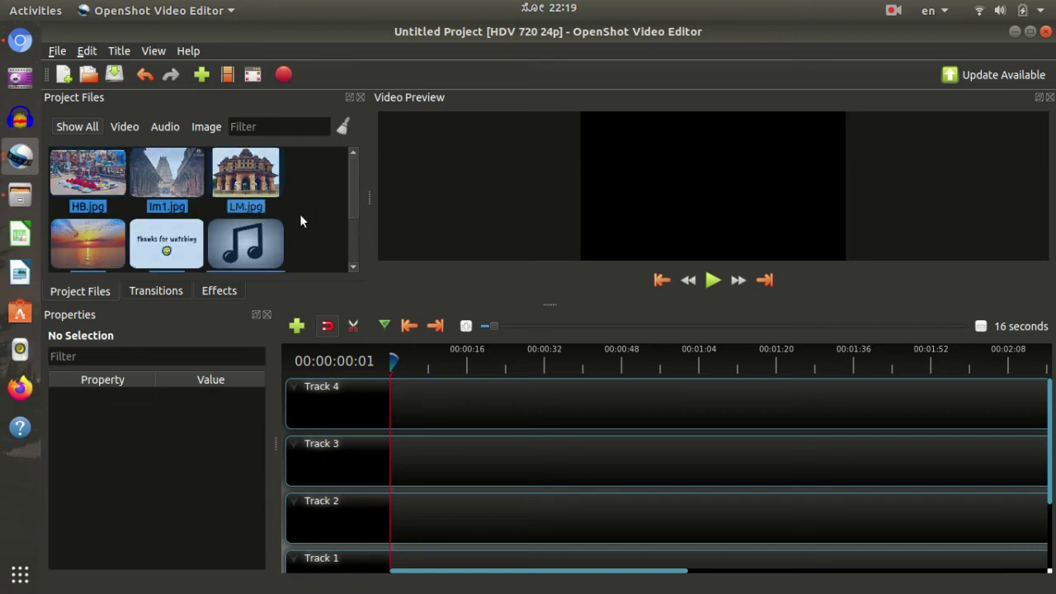
scroll(299, 221, down, 2)
right_click(166, 173)
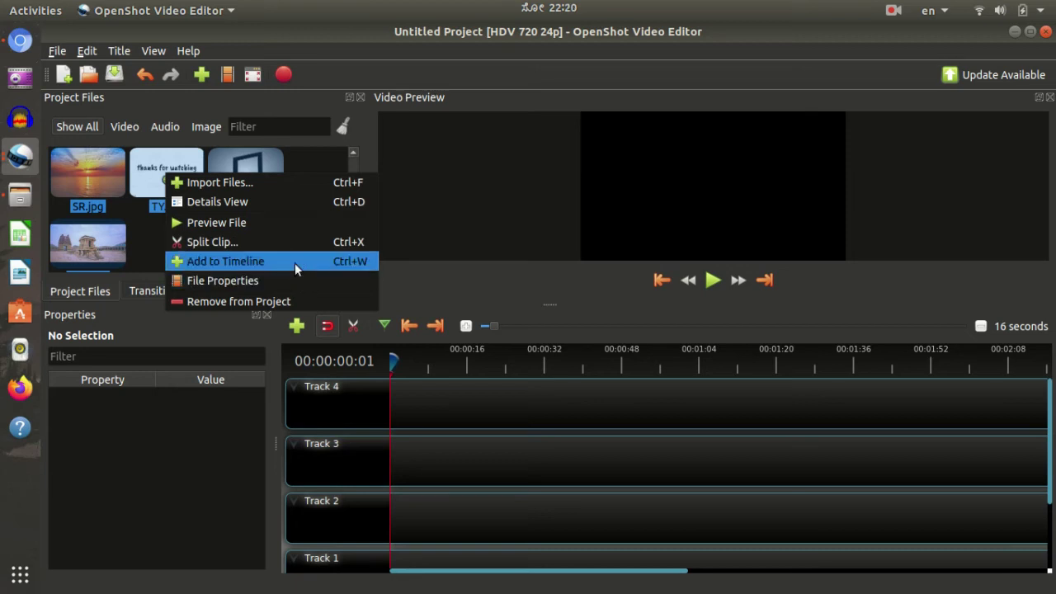
click(295, 263)
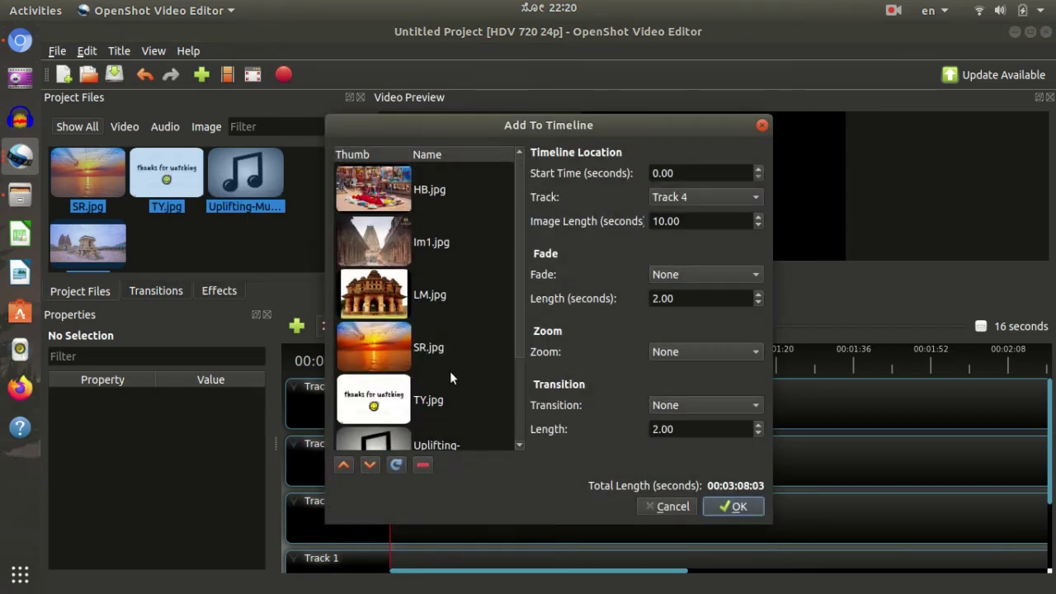
- Try reordering the files in the Add To Timeline list by moving VVT.jpg and shuffling the order
scroll(421, 322, down, 2)
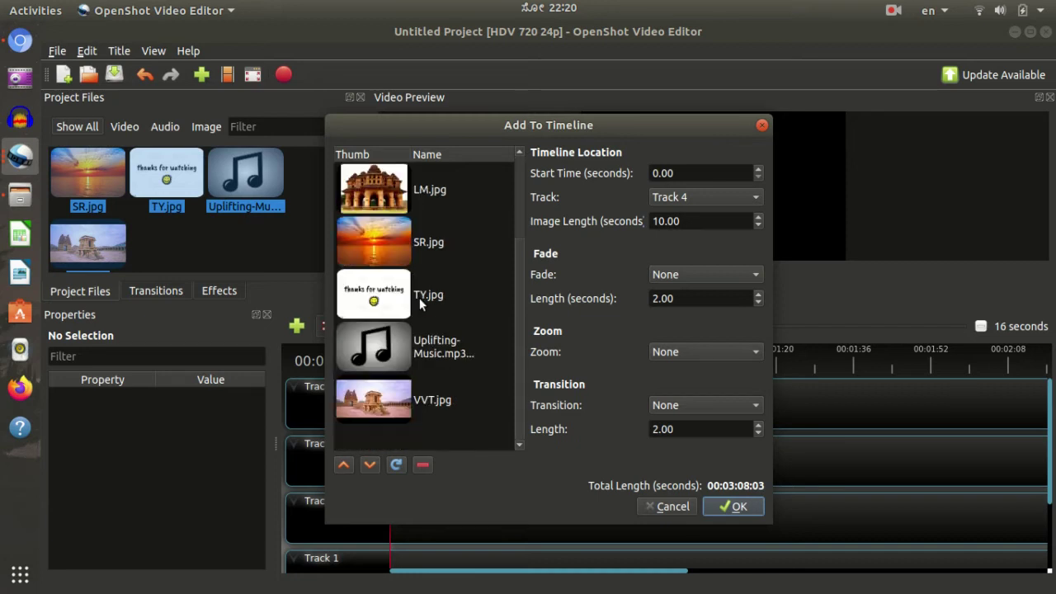
click(343, 464)
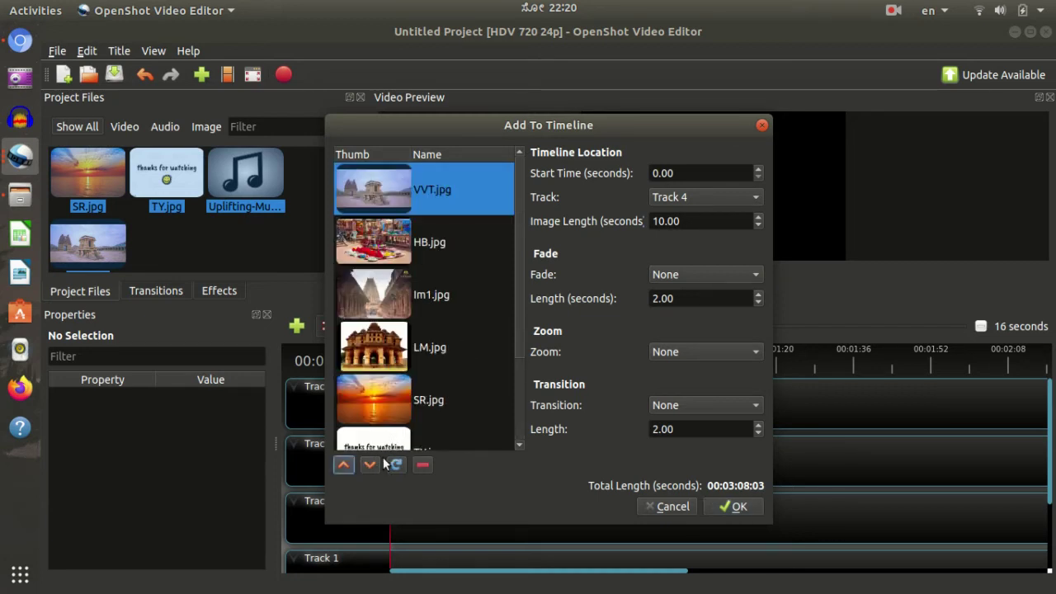
click(369, 464)
click(395, 464)
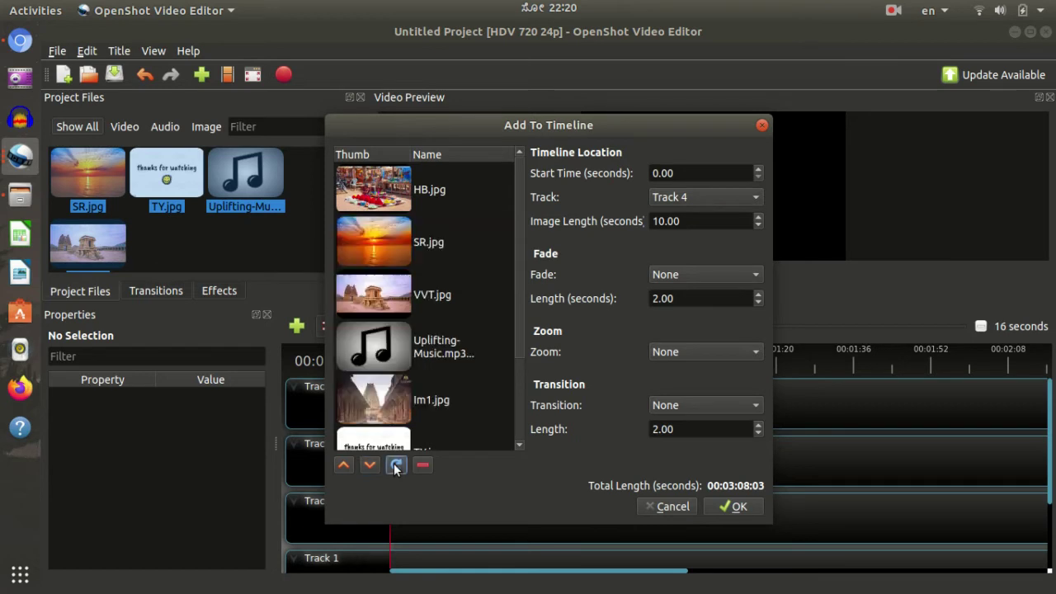
click(395, 464)
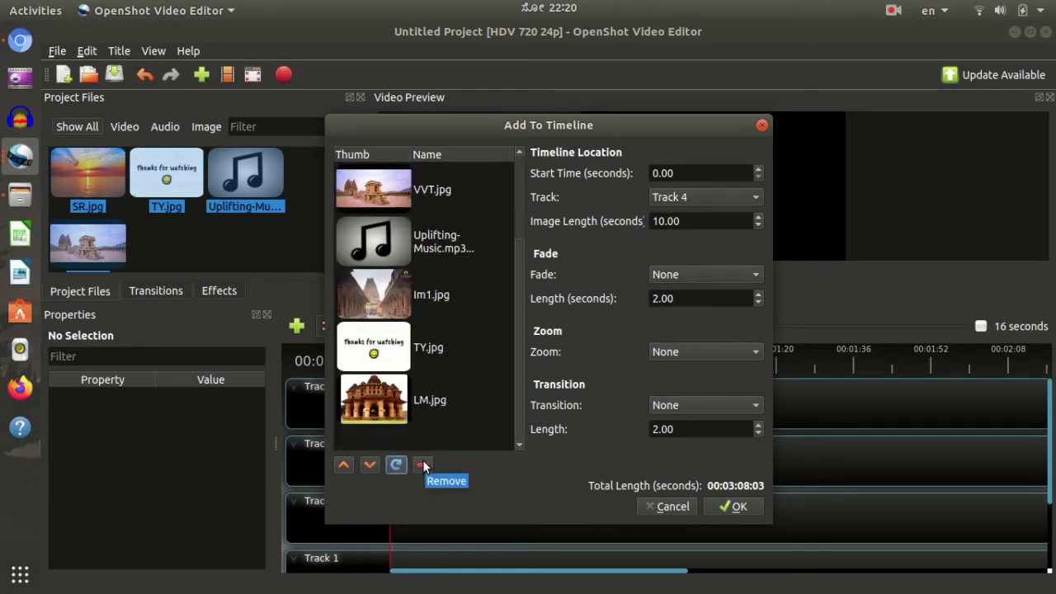
- Examine the Transition, Fade and Track options available for the files in the Add To Timeline dialog
click(392, 305)
click(392, 344)
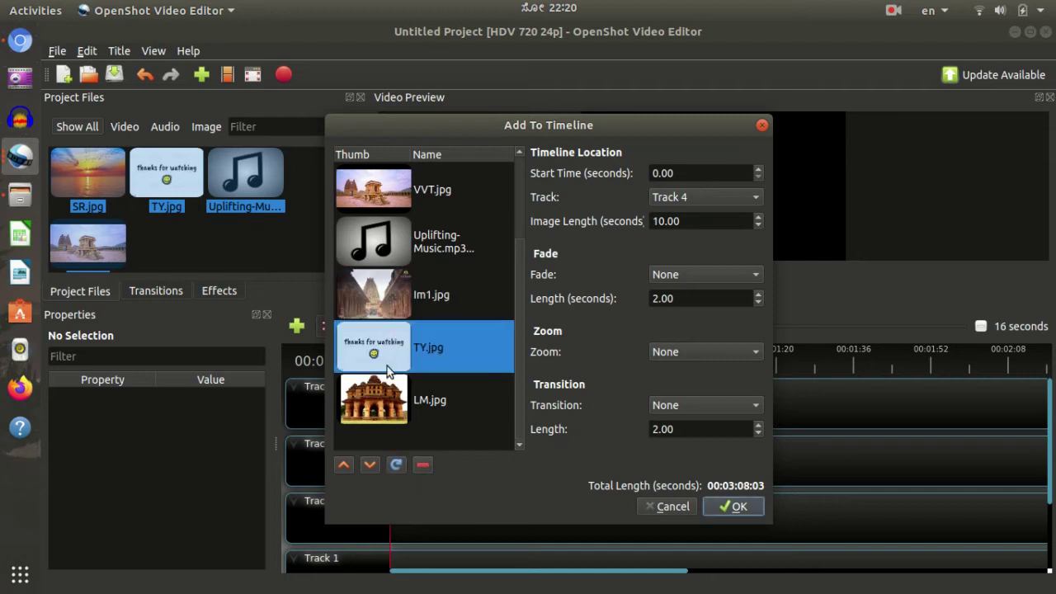
click(383, 400)
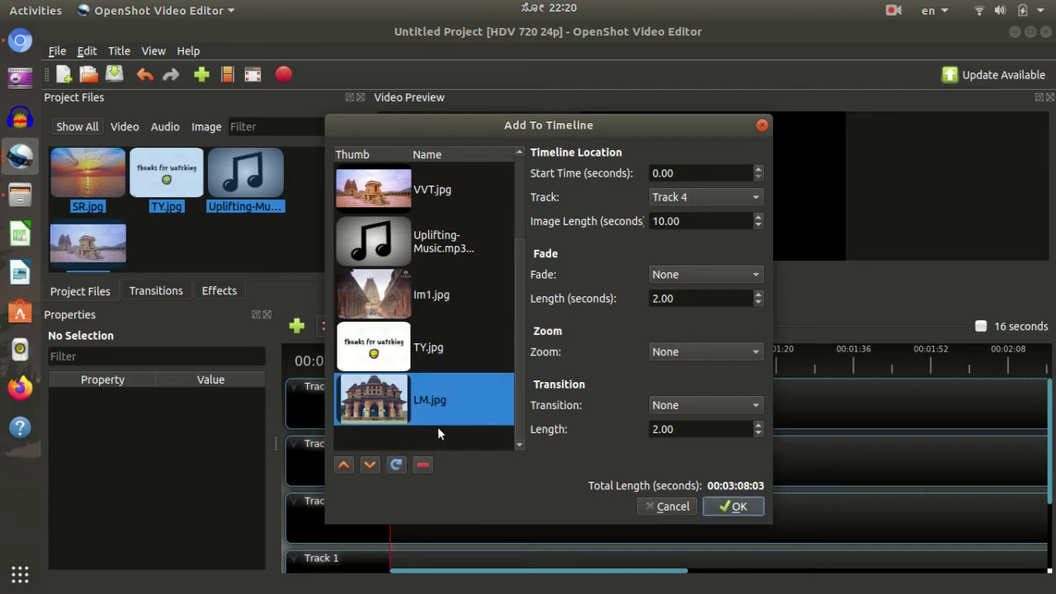
click(707, 405)
click(597, 450)
click(720, 272)
click(720, 272)
click(708, 198)
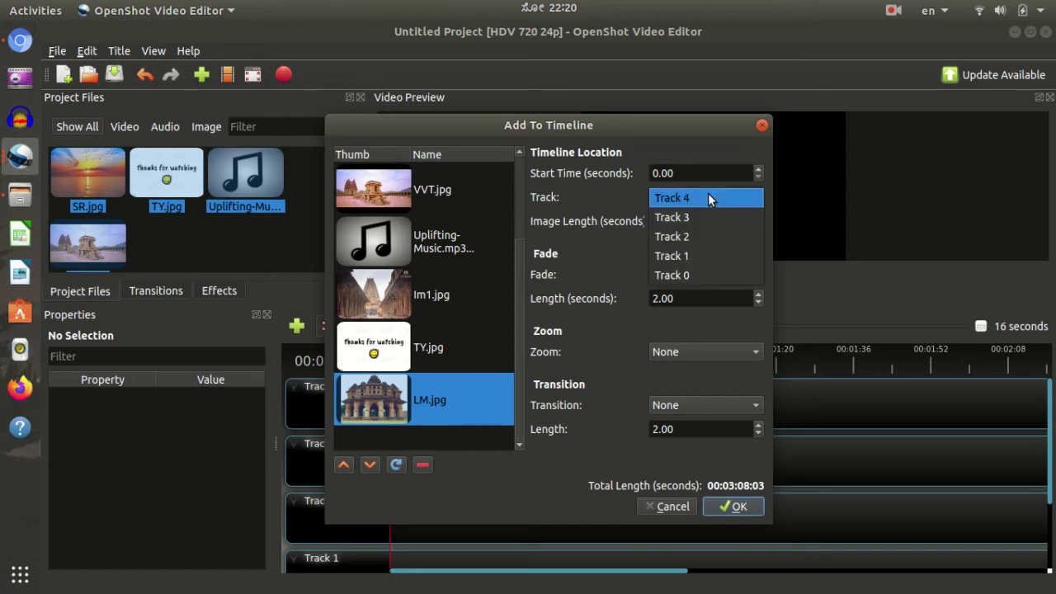
click(708, 198)
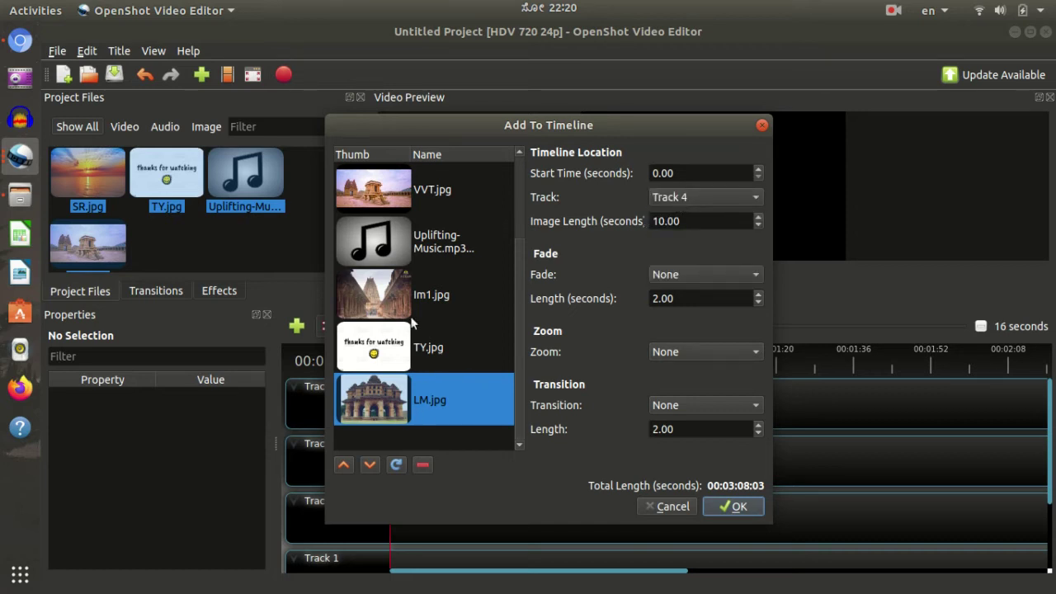
- Add all the shuffled files to Track 4 with a 0.00 start time and 10.00-second images, and inspect the placed clips
scroll(456, 264, up, 2)
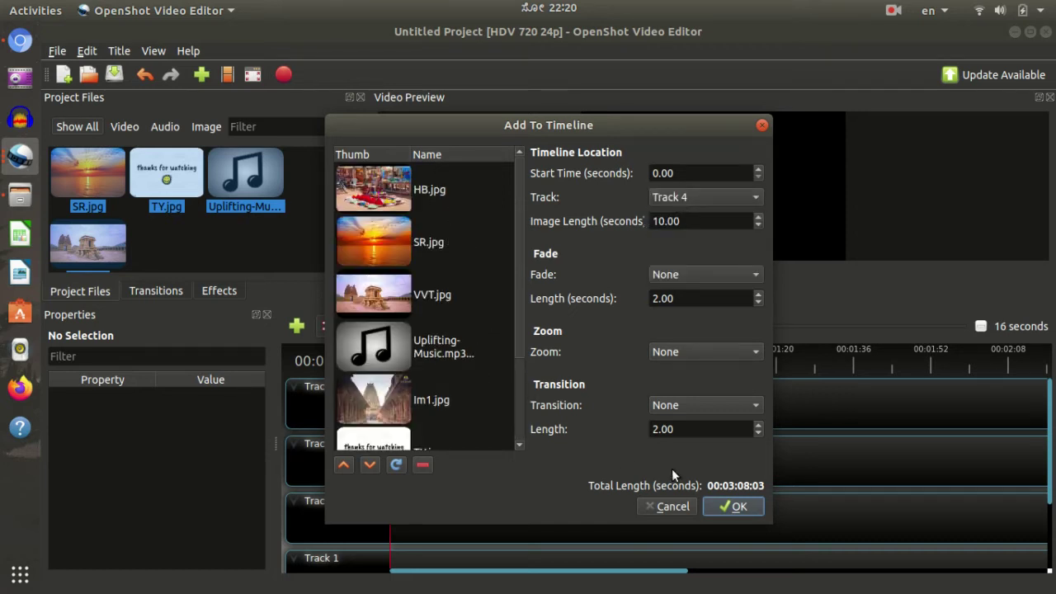
click(737, 507)
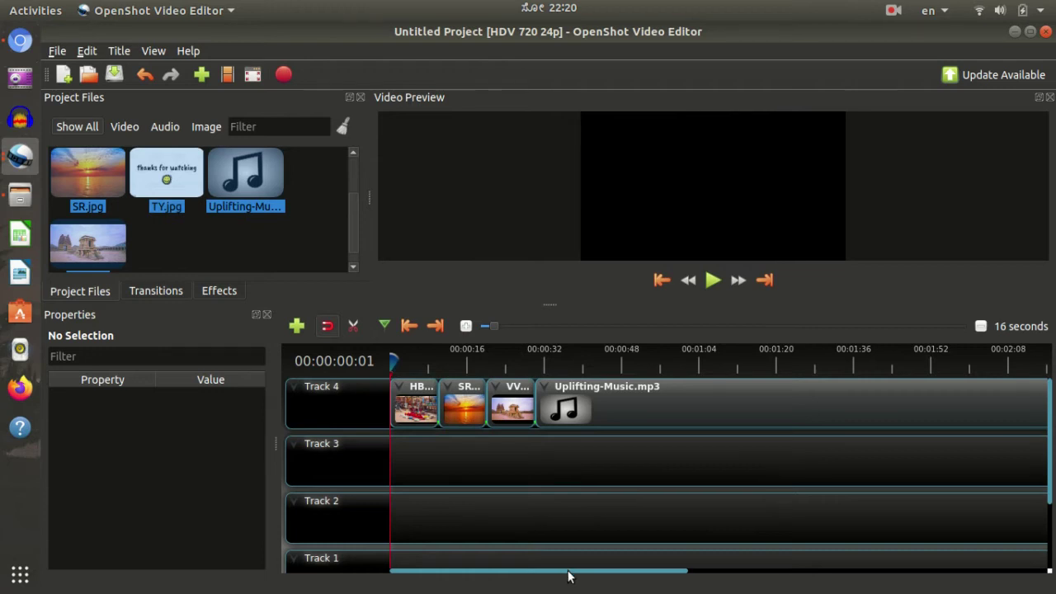
drag(569, 572, 722, 523)
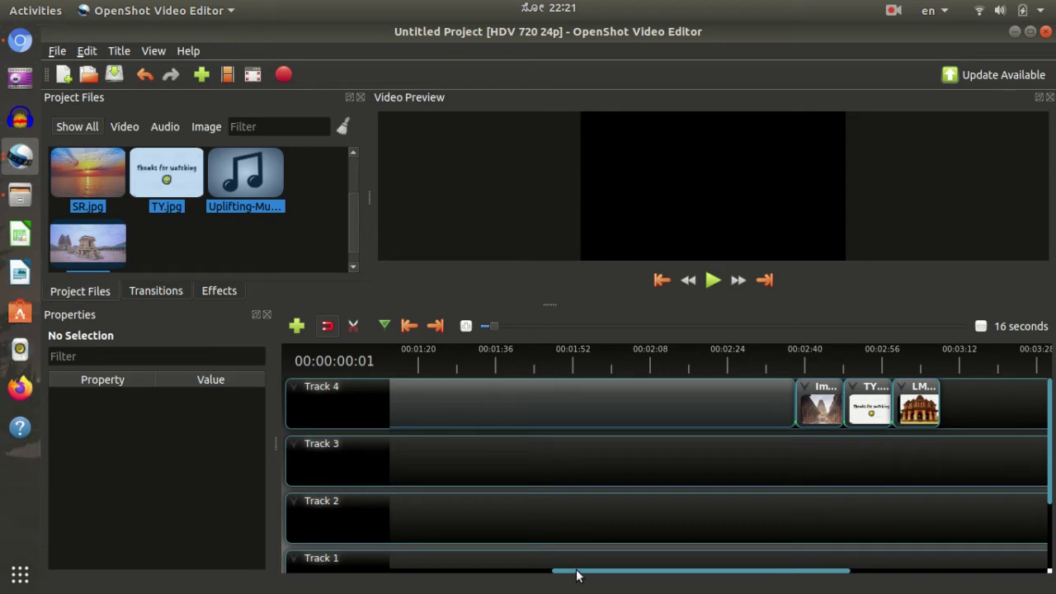
drag(575, 575, 373, 566)
- Delete all the image and music clips from Track 4
click(650, 388)
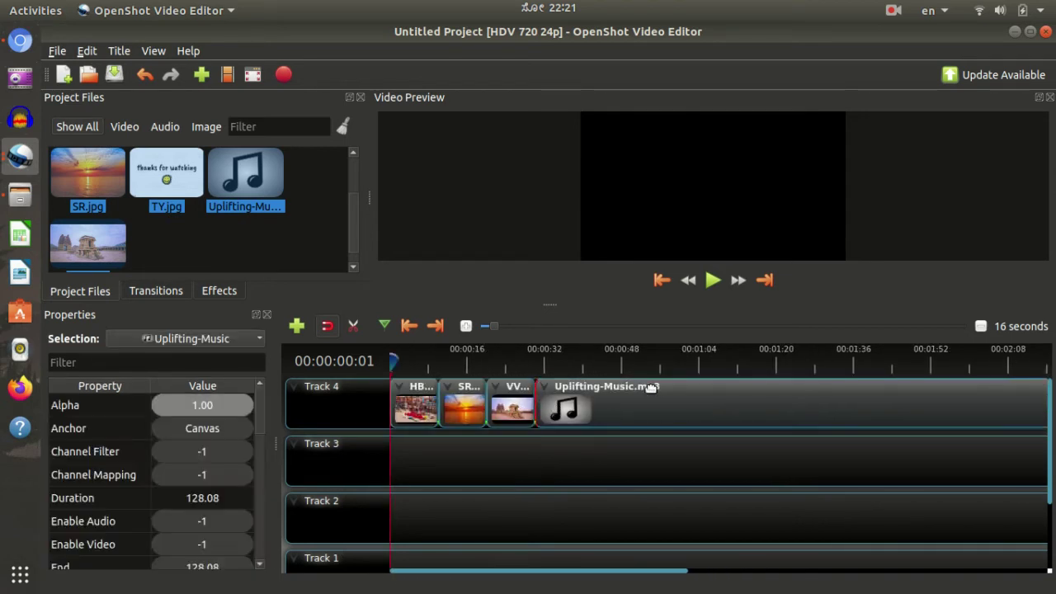
key(ctrl+a)
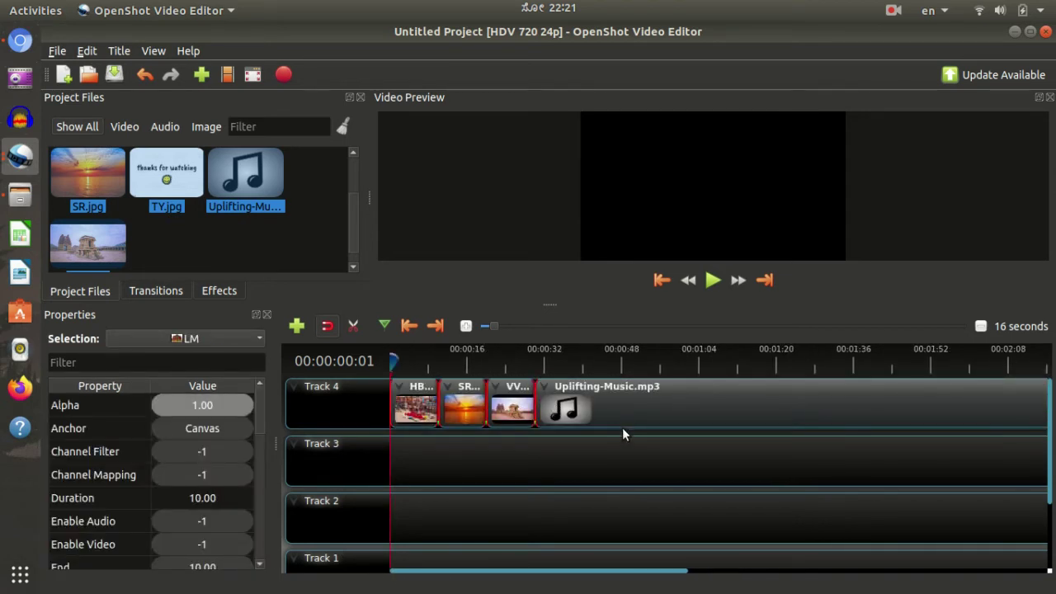
key(Delete)
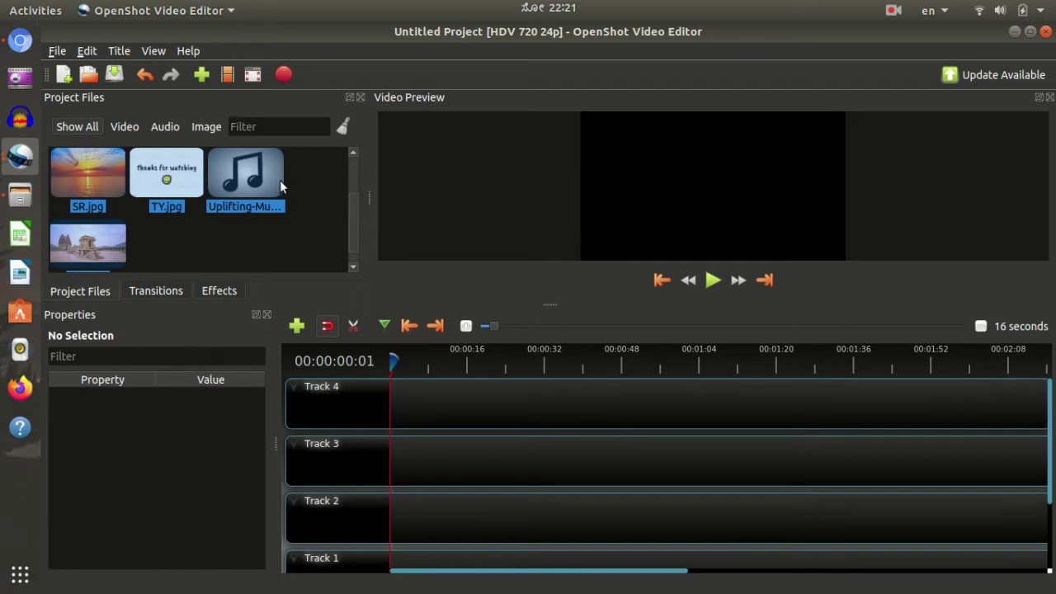
- Place SR.jpg at the start of Track 4, followed directly by Im1.jpg and VVT.jpg
scroll(299, 240, up, 2)
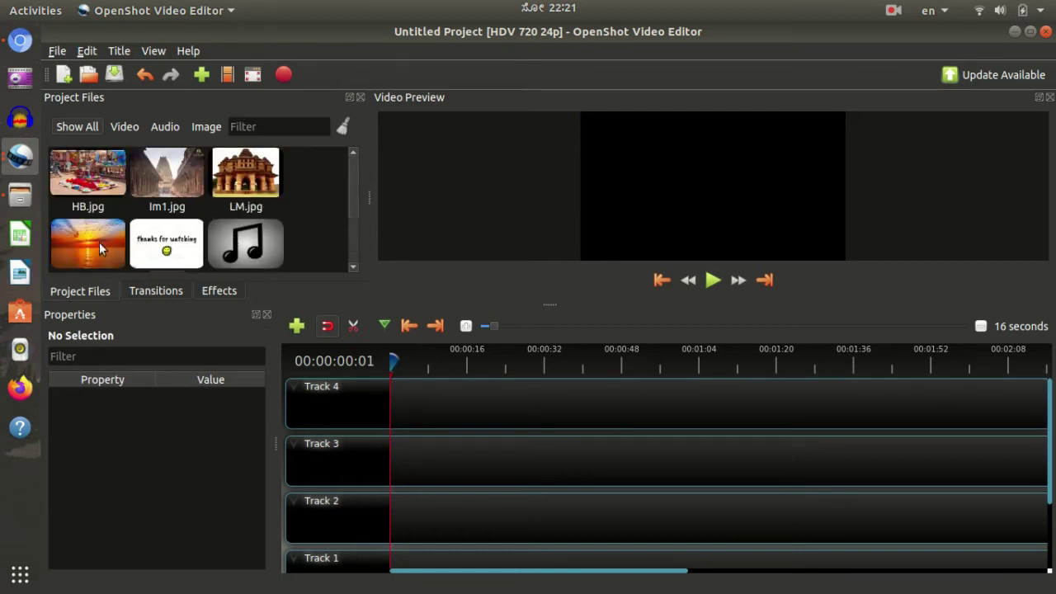
drag(99, 247, 325, 386)
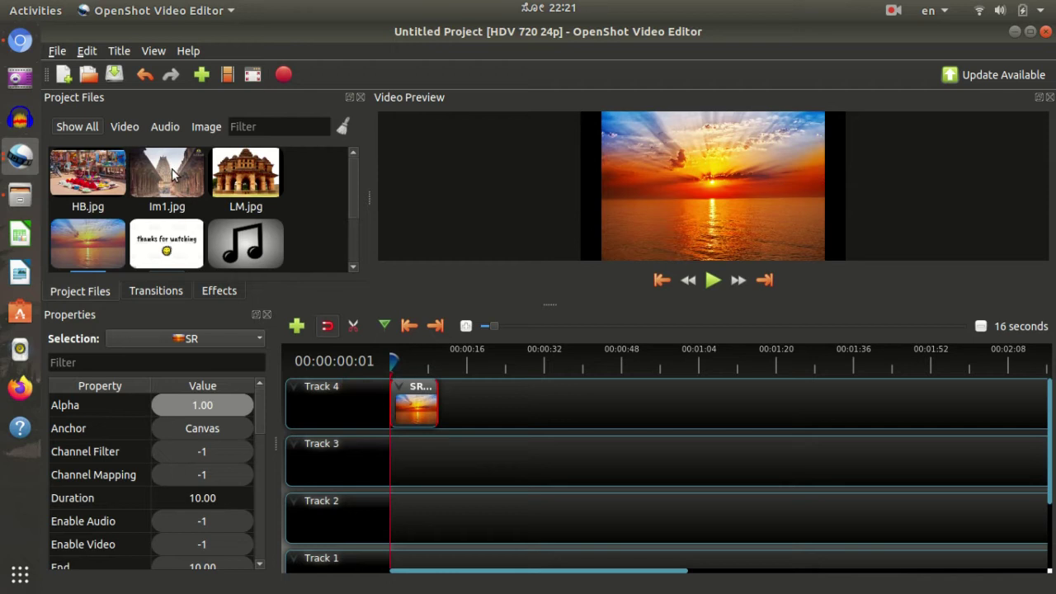
drag(175, 175, 439, 361)
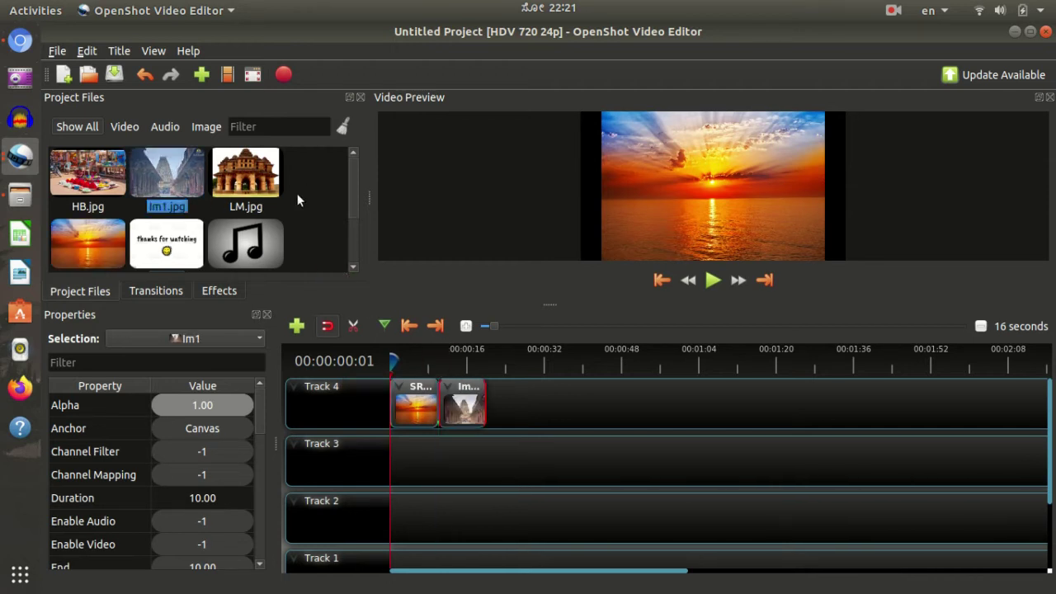
scroll(274, 202, down, 2)
scroll(273, 200, up, 2)
scroll(165, 237, down, 2)
drag(115, 227, 489, 371)
- Append LM.jpg, HB.jpg and TY.jpg in that order directly after the VVT clip on Track 4
scroll(286, 165, up, 2)
drag(245, 174, 549, 381)
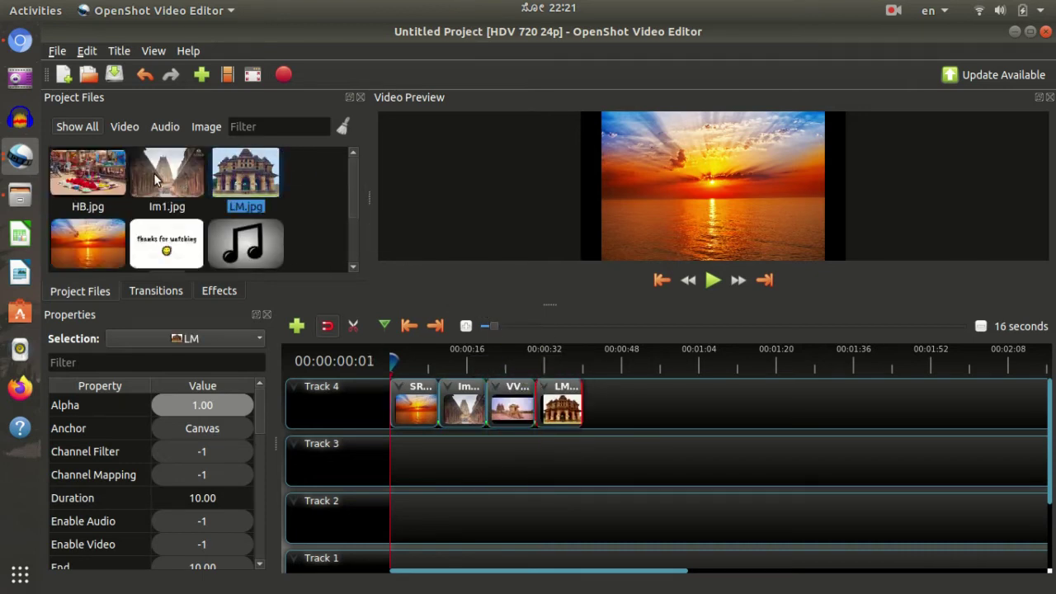
drag(107, 188, 591, 375)
drag(167, 235, 637, 402)
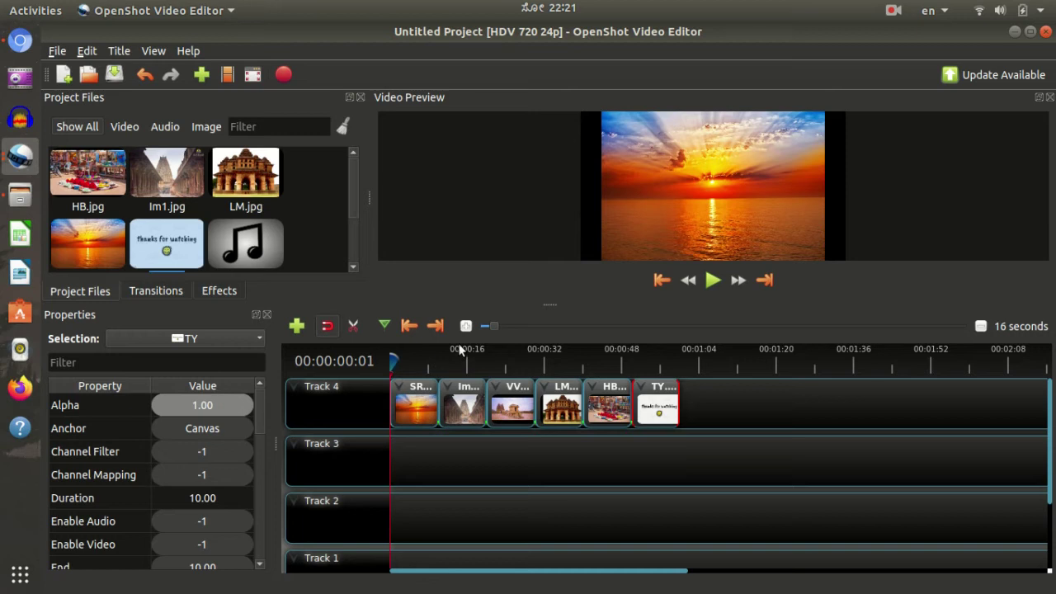
- Preview the slideshow, skipping ahead through the clips, and return the playhead to the start of the timeline
key(space)
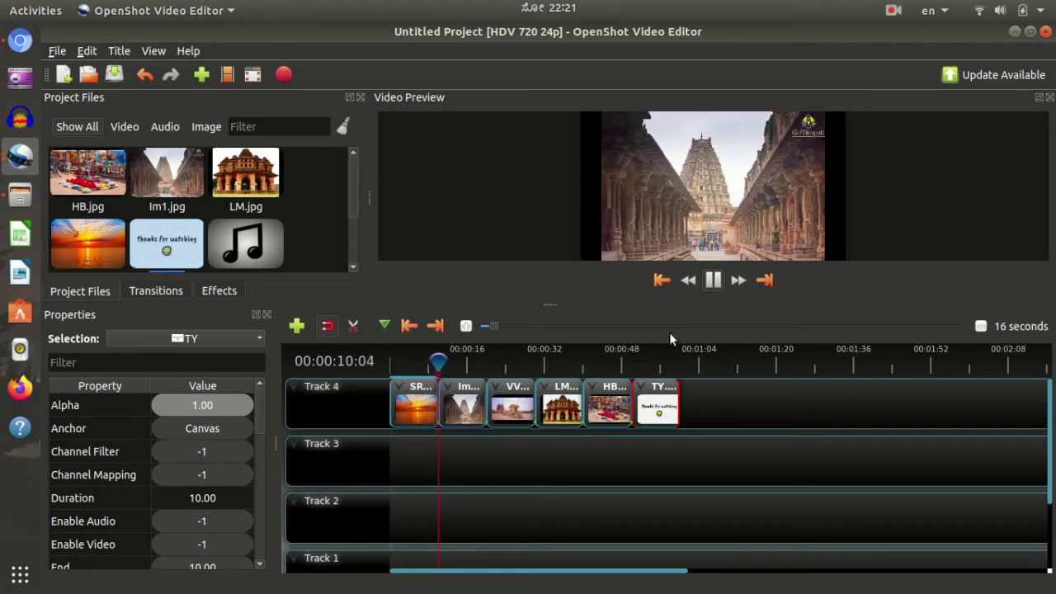
click(476, 360)
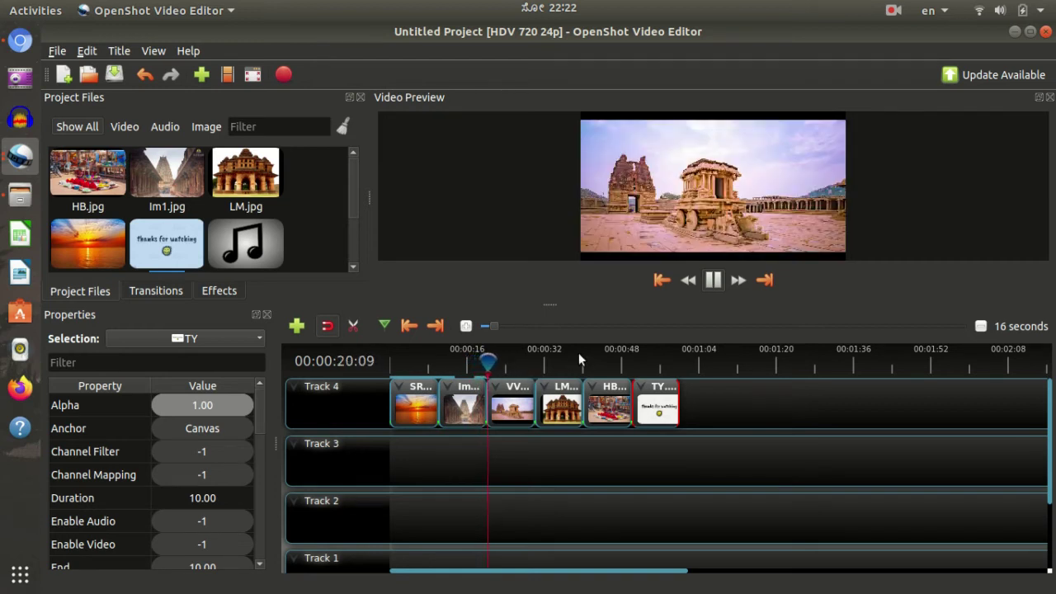
click(552, 361)
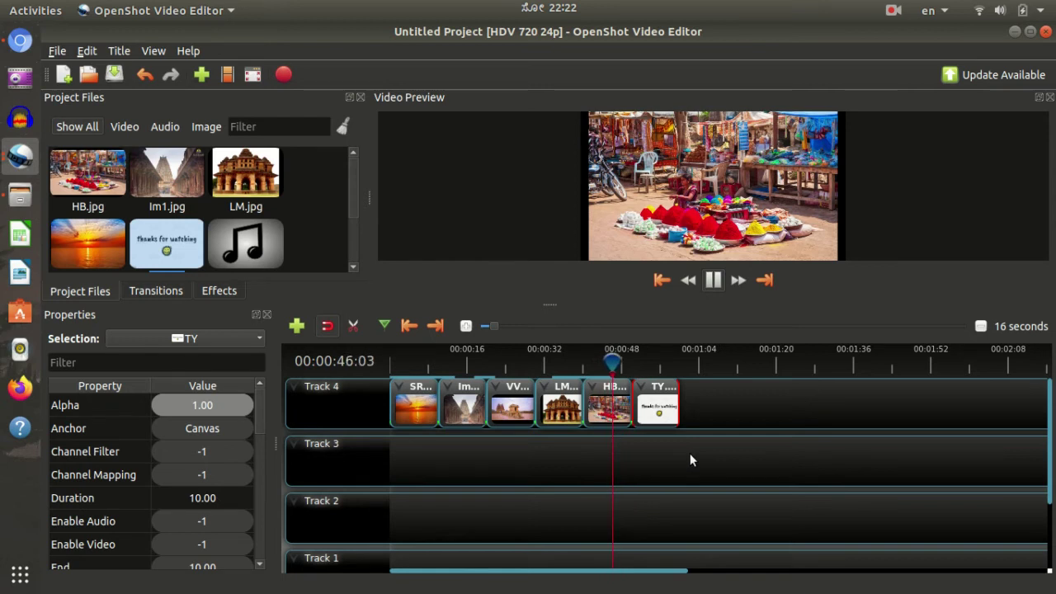
key(space)
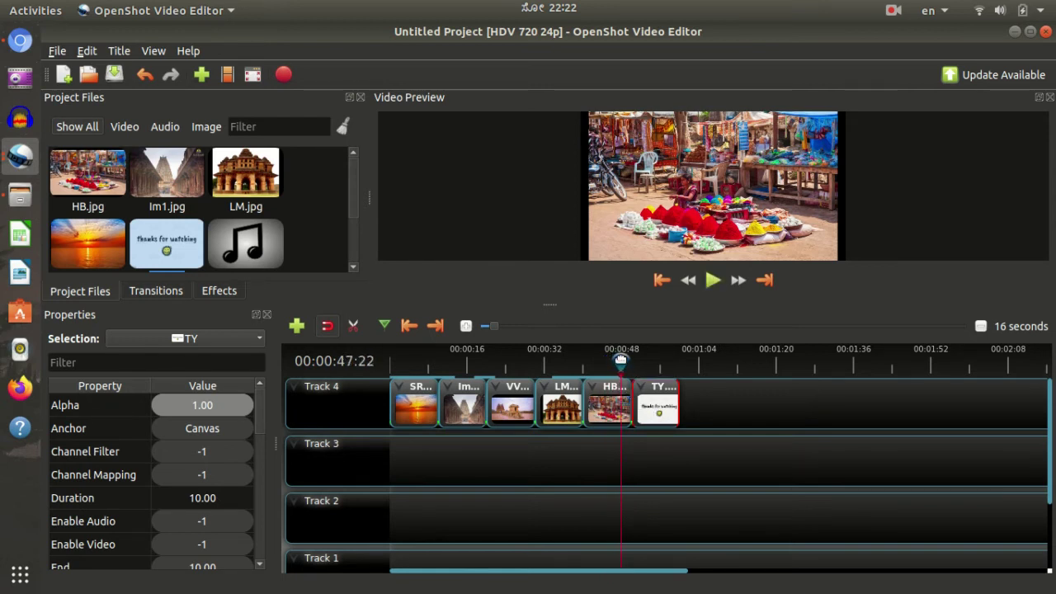
drag(626, 370, 505, 363)
click(408, 325)
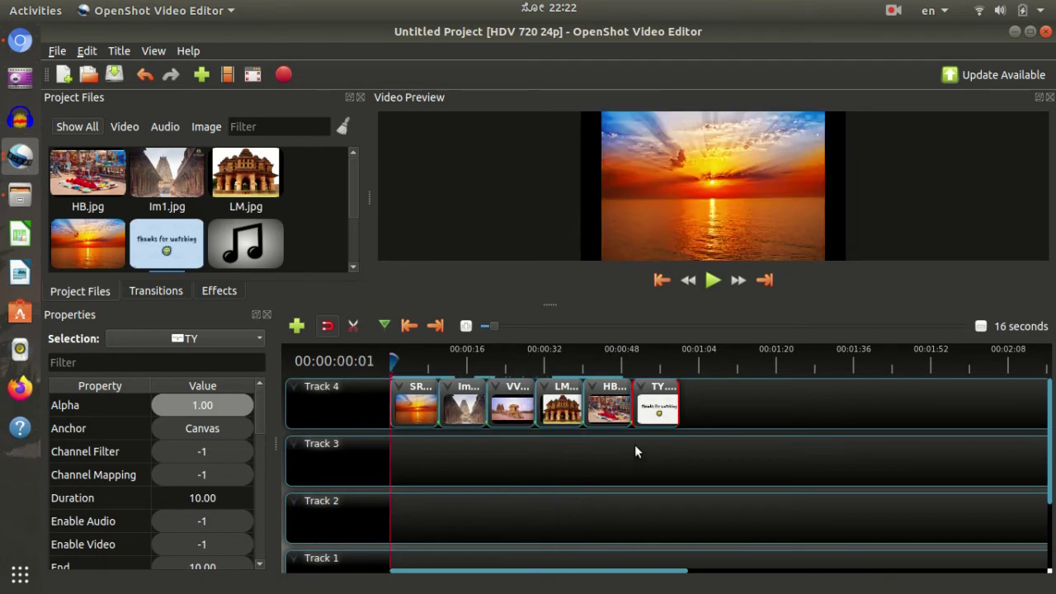
- Space out the last clips on Track 4, moving TY to about 00:01:07, HB to about 00:00:48 and LM to about 00:00:32
drag(660, 409, 725, 387)
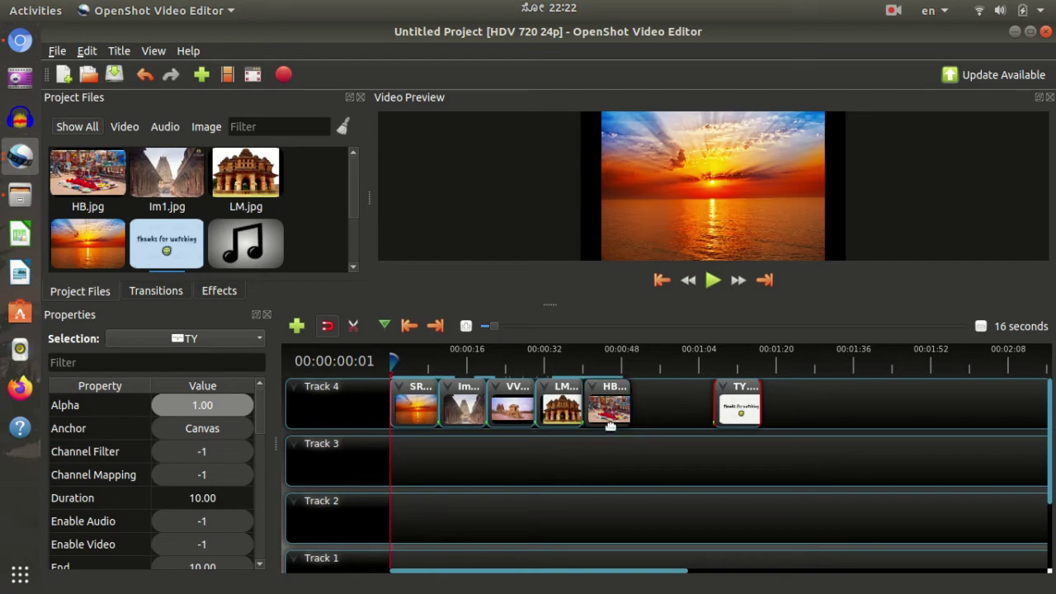
drag(610, 426, 633, 425)
drag(562, 406, 647, 408)
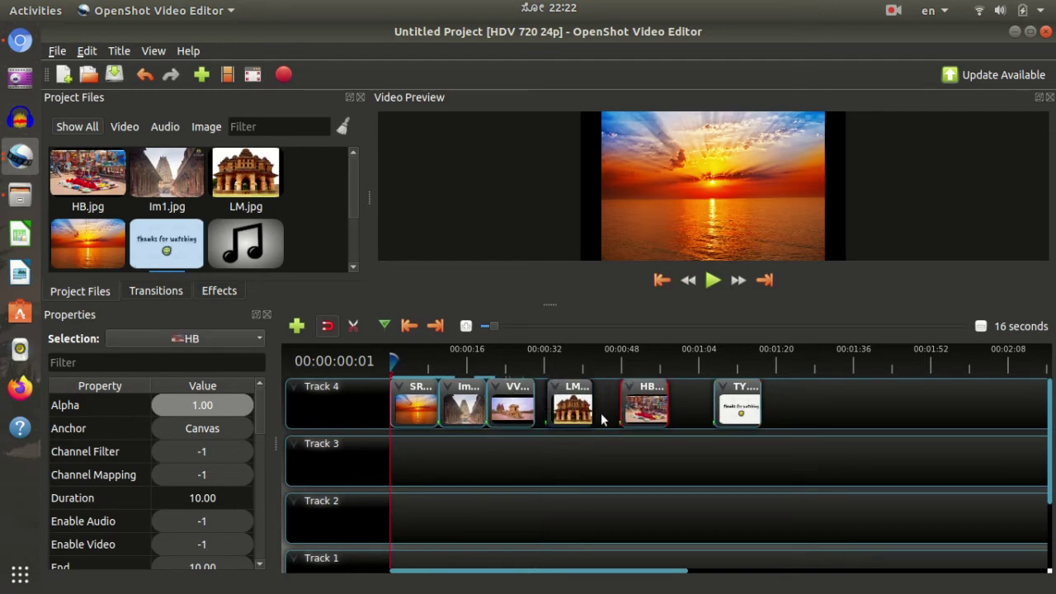
click(505, 412)
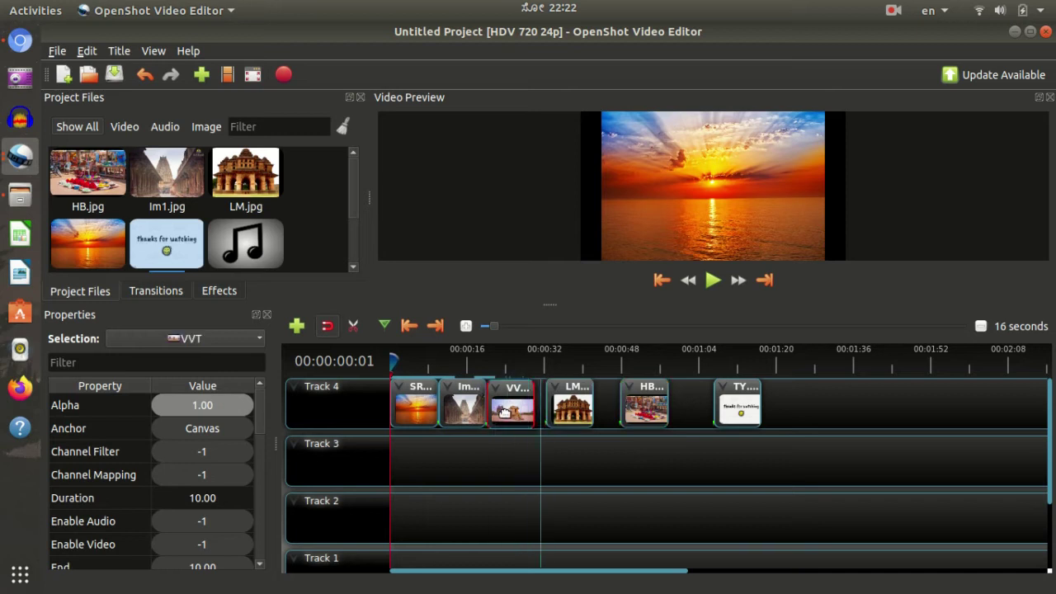
drag(505, 413, 505, 413)
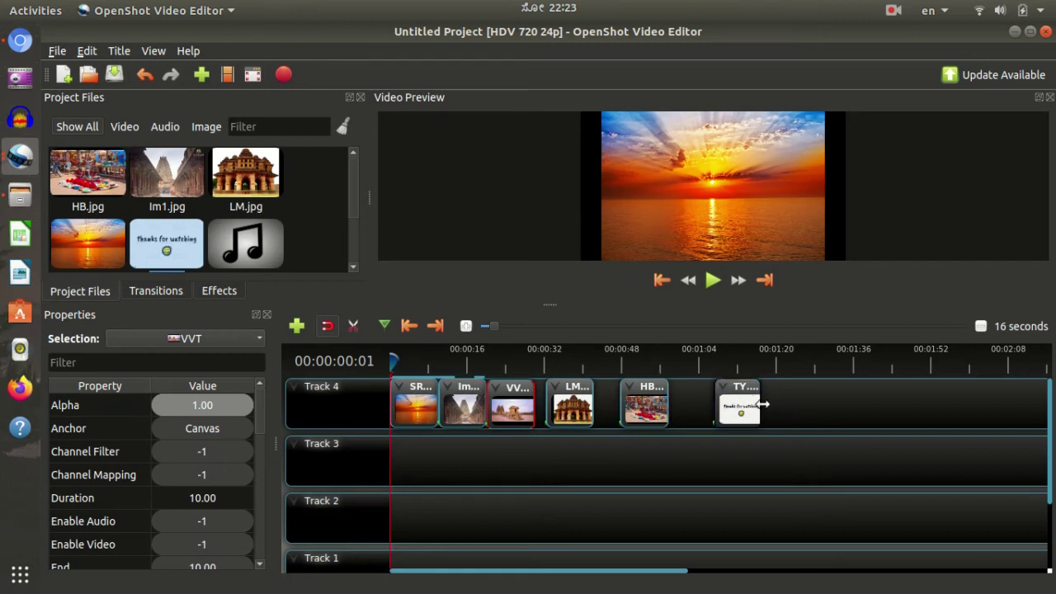
- Resize the TY clip on Track 4 to a duration of 13.84 seconds, starting at about 00:01:02
drag(763, 404, 904, 384)
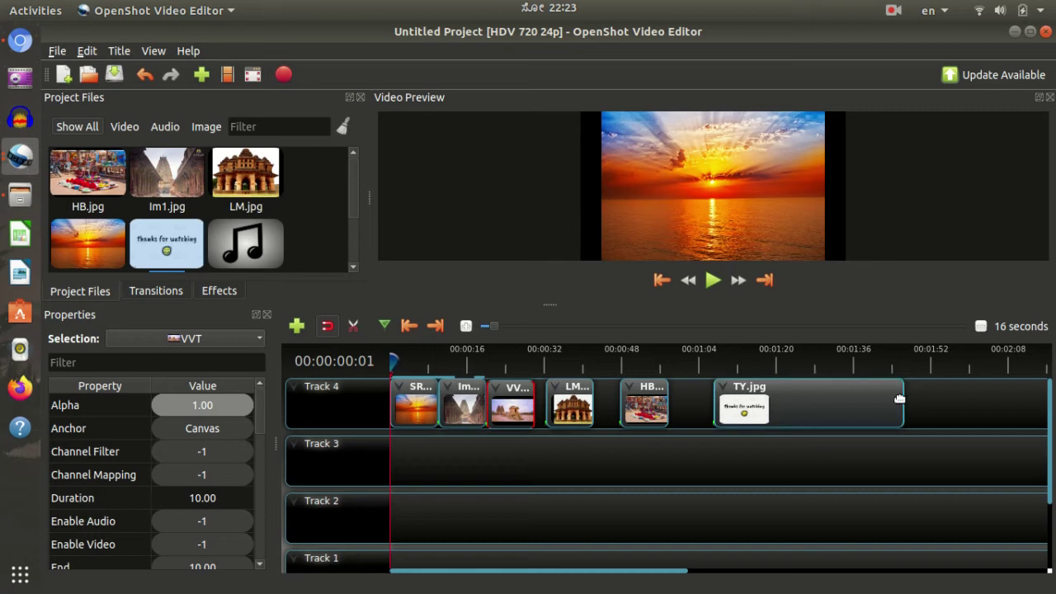
drag(902, 398, 714, 403)
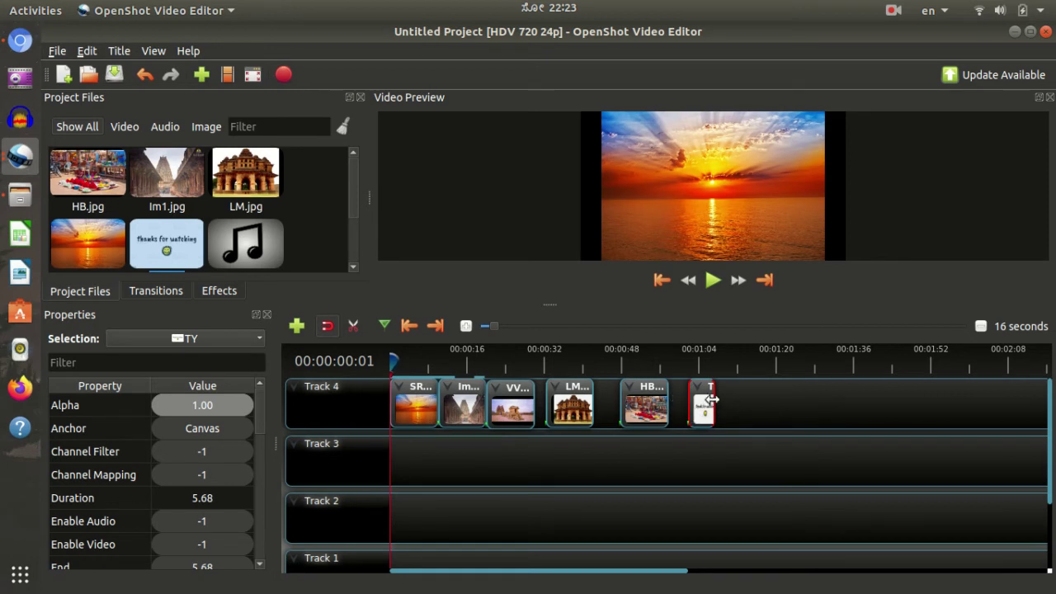
drag(711, 400, 746, 397)
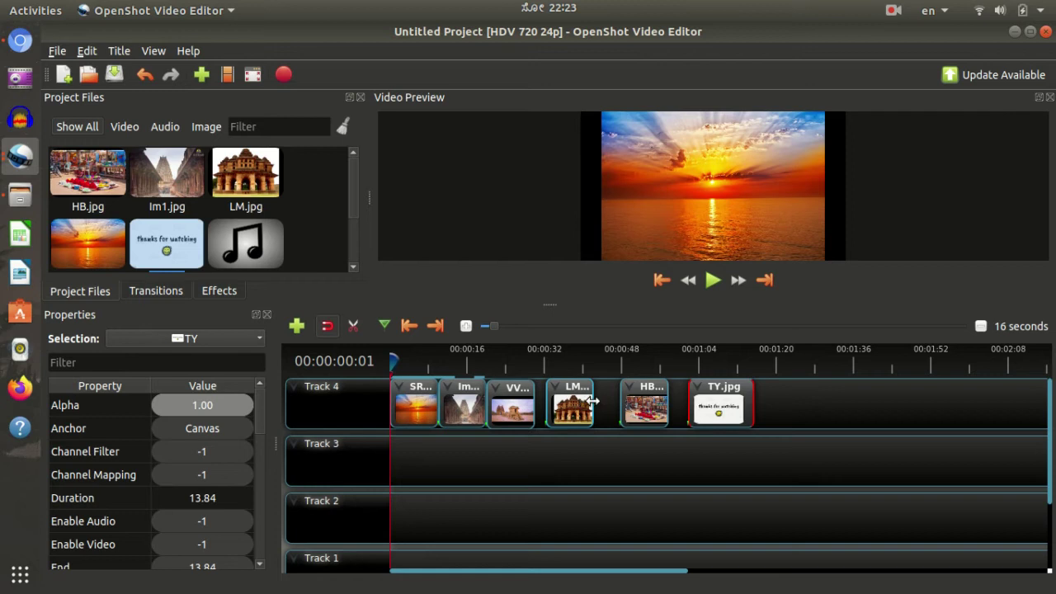
- Lengthen the LM and VVT clips on Track 4, and shift HB, LM and VVT slightly later on the timeline
drag(592, 401, 603, 397)
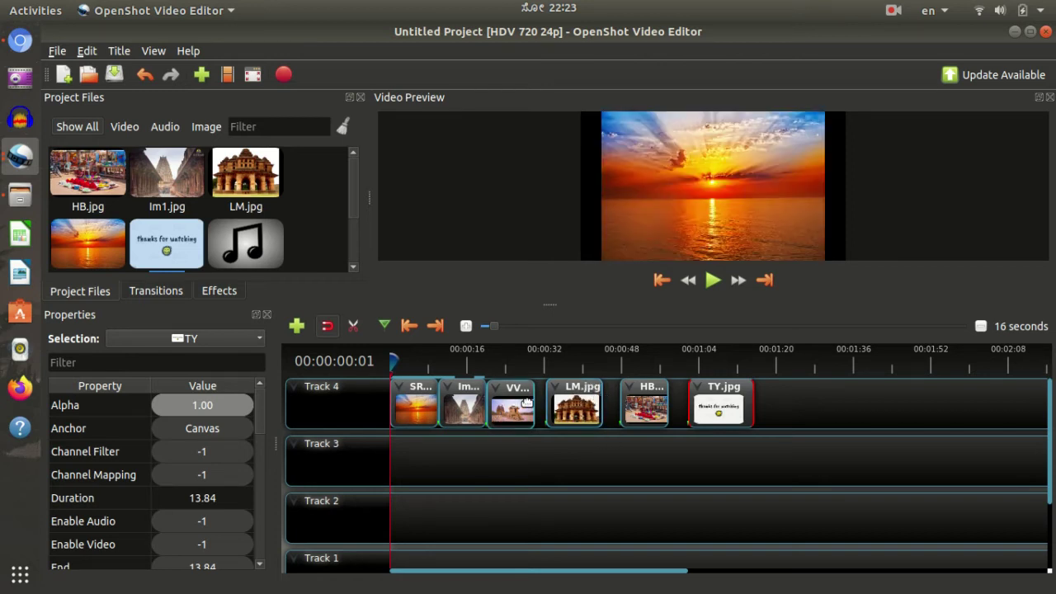
drag(533, 401, 539, 399)
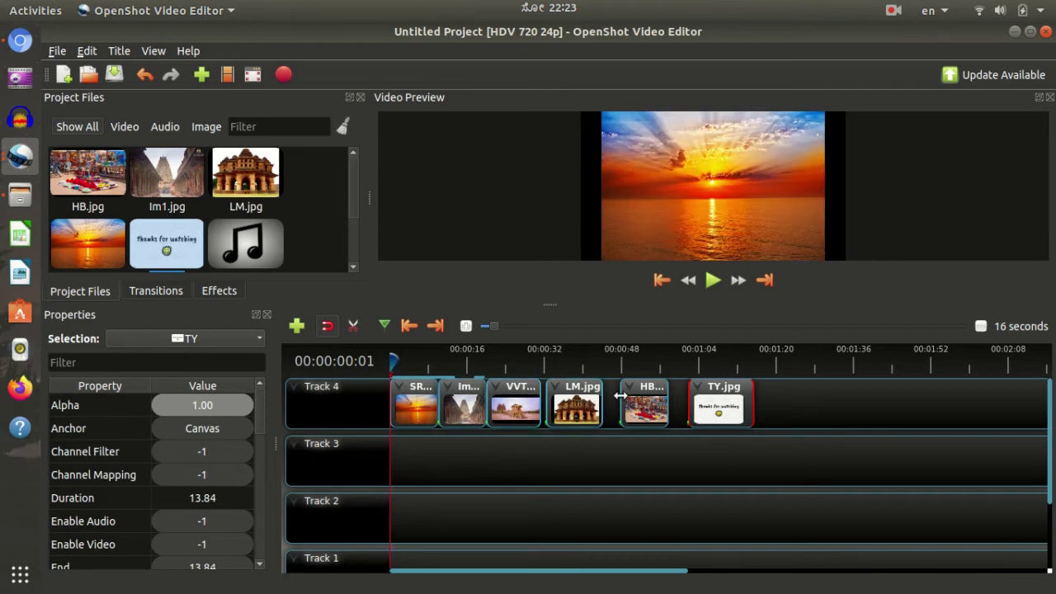
drag(643, 410, 650, 410)
drag(577, 406, 591, 405)
drag(518, 406, 532, 406)
- Overlap SR, Im1, VVT and LM at their adjoining ends on Track 4, and place HB and a shortened 8.40-second TY directly behind them
mouse_move(455, 405)
mouse_down()
mouse_move(464, 402)
mouse_move(450, 396)
mouse_move(490, 400)
mouse_move(476, 400)
mouse_up()
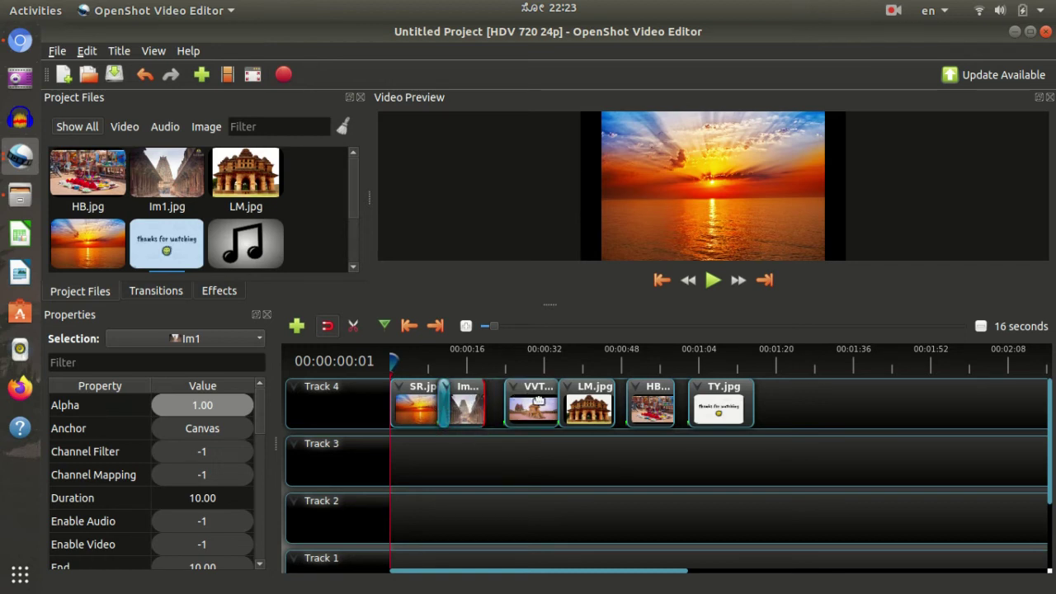
mouse_move(536, 399)
mouse_down()
mouse_move(511, 391)
mouse_move(507, 404)
mouse_move(517, 404)
mouse_up()
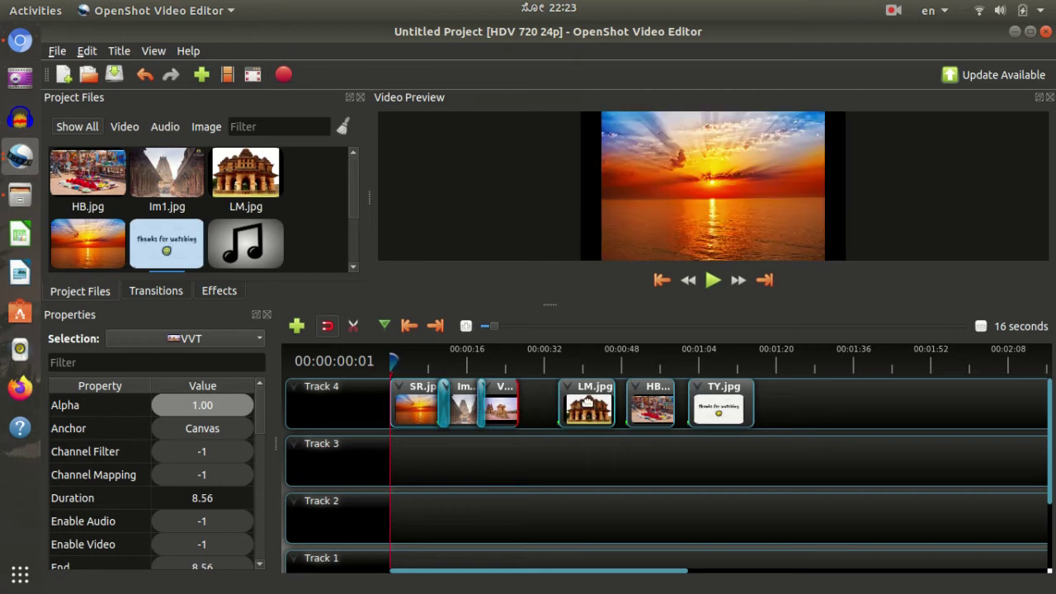
drag(586, 402, 532, 400)
drag(659, 404, 600, 406)
drag(719, 410, 653, 407)
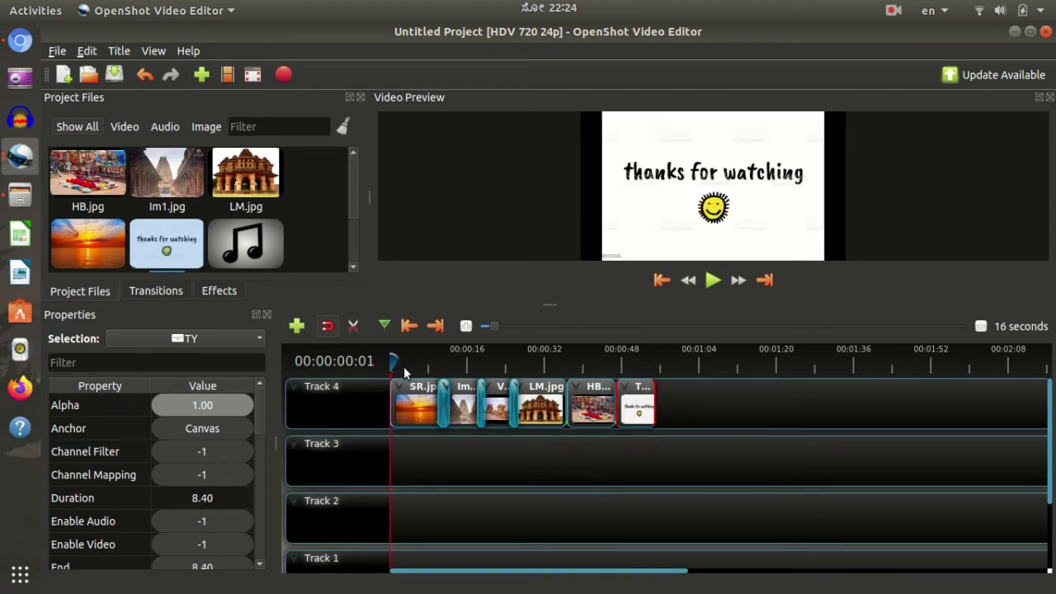
- Play the slideshow from the start to preview the fades between overlapping clips, skipping ahead and pausing within the VVT clip
key(space)
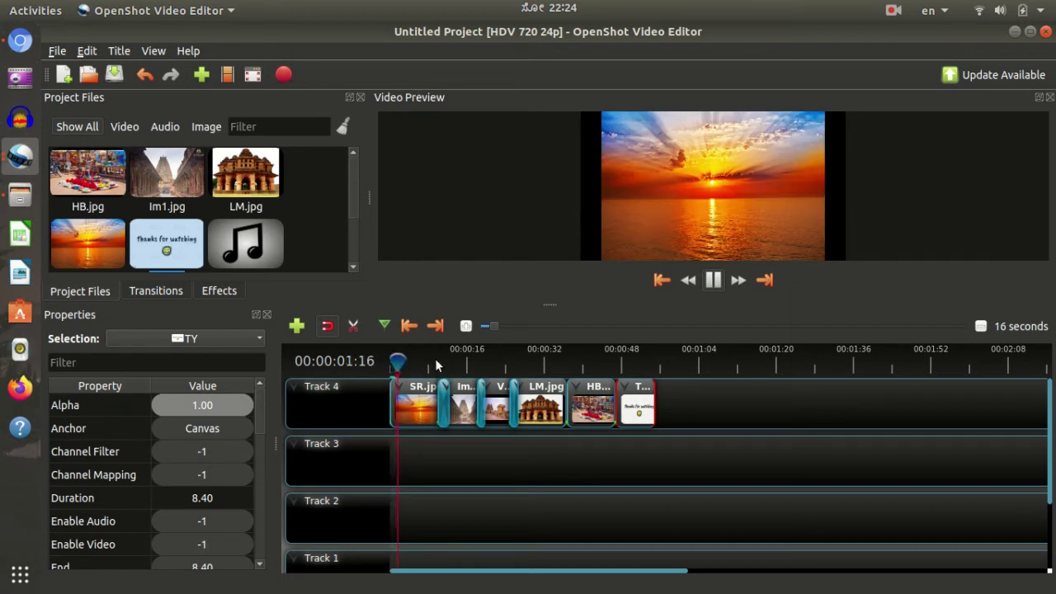
click(431, 359)
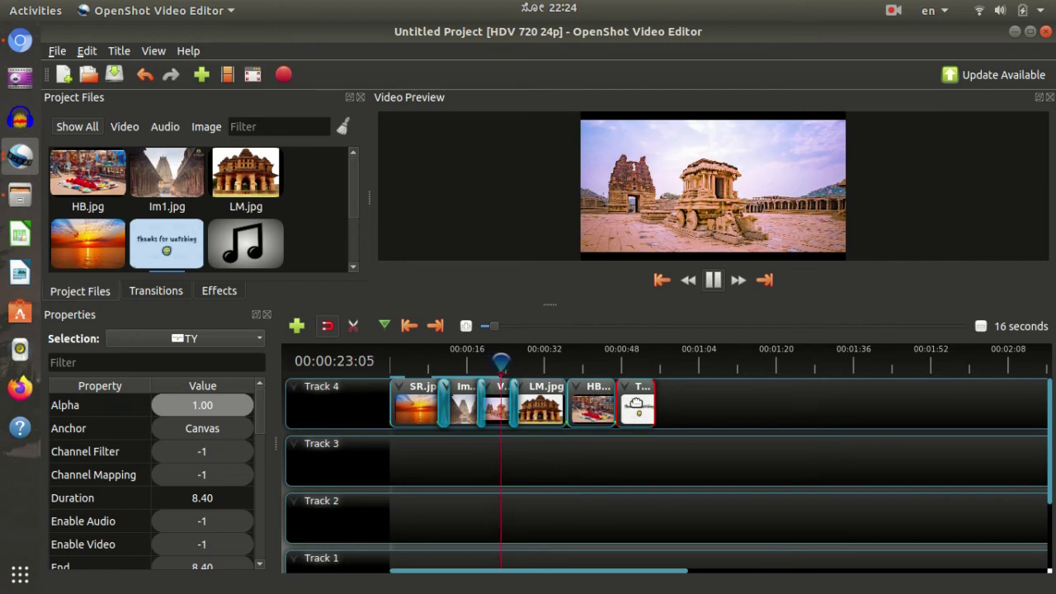
key(space)
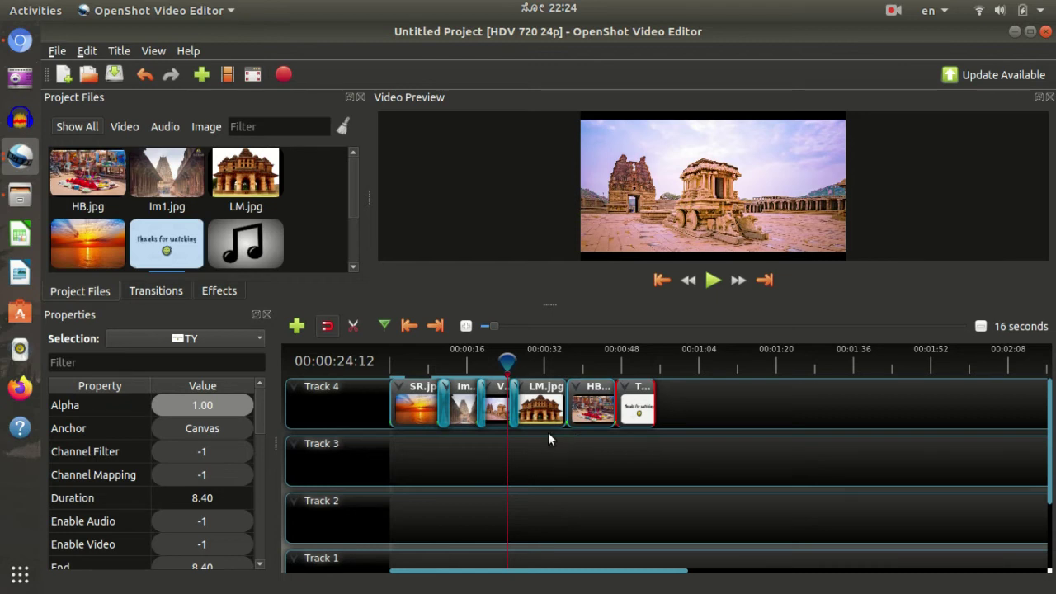
- Delete the three fade transitions between the SR, Im1, VVT and LM clips on Track 4
click(441, 402)
click(646, 471)
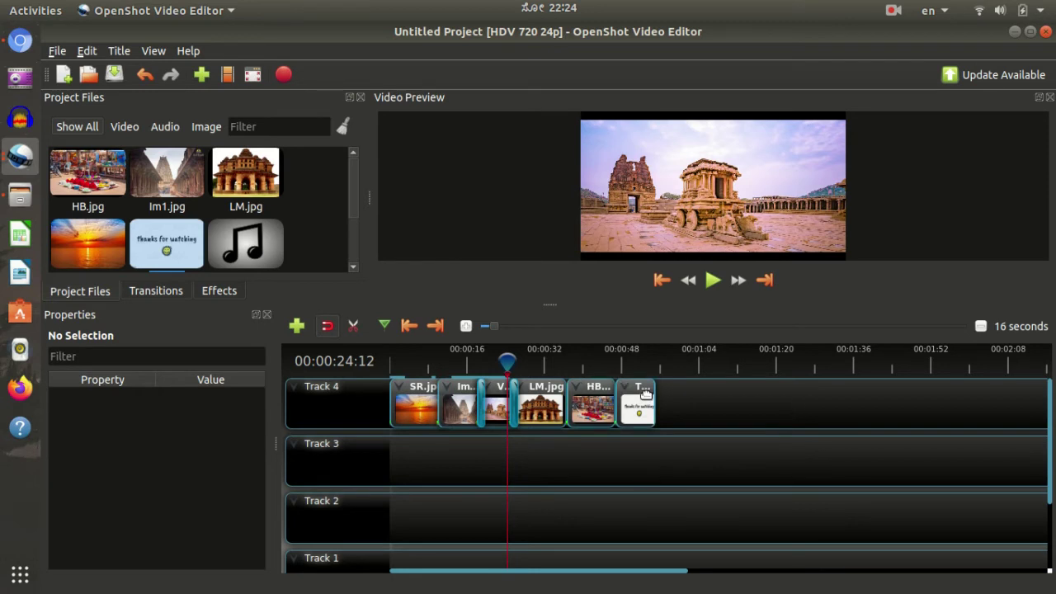
click(514, 404)
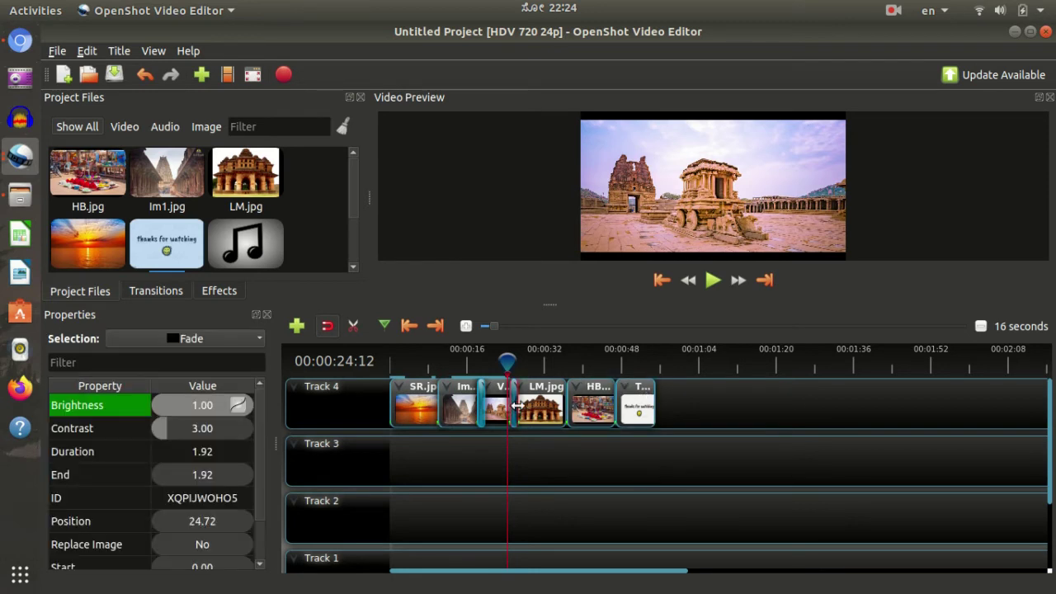
click(517, 404)
click(478, 396)
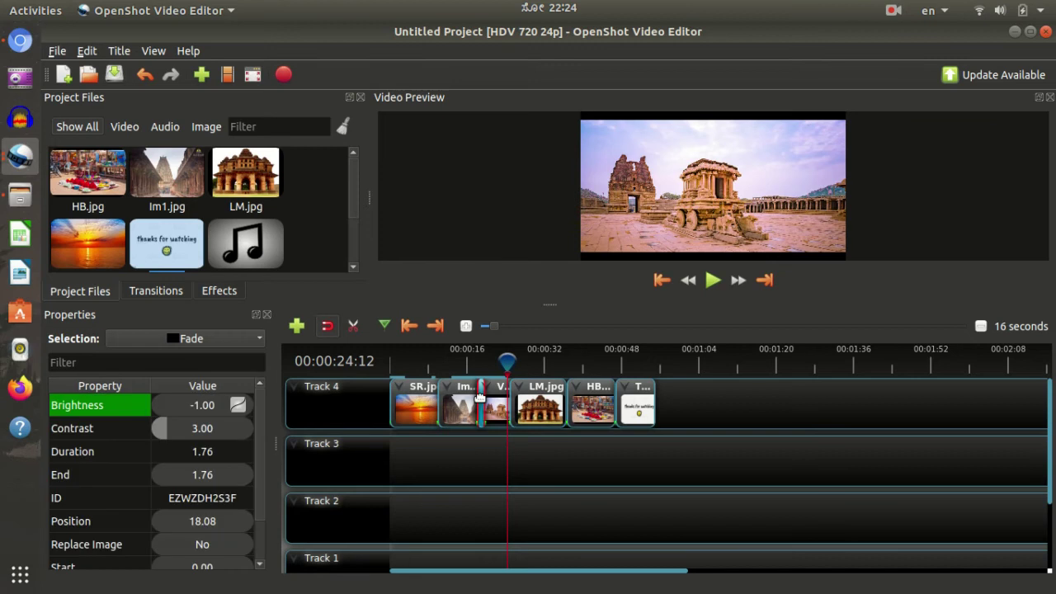
click(478, 397)
- Try repositioning TY, HB and Im1 on Track 4, and delete the new fade between Im1 and VVT
click(637, 408)
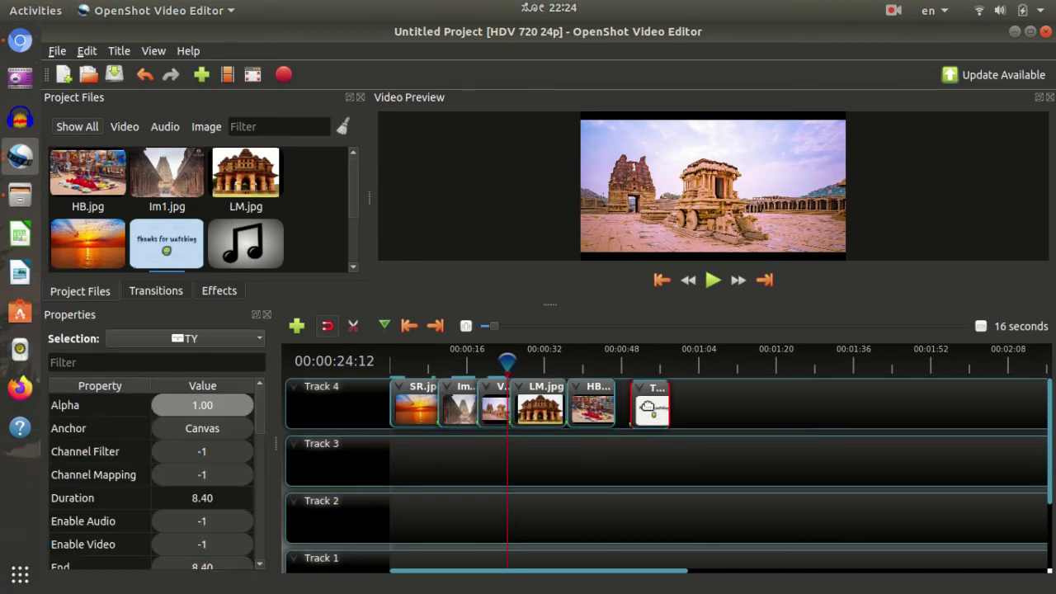
click(596, 402)
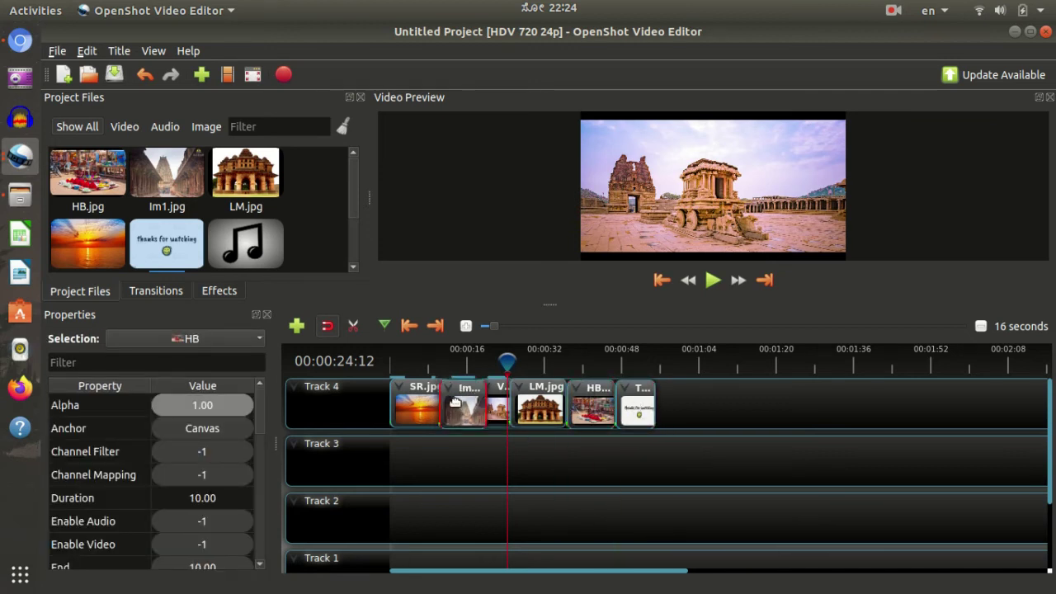
click(471, 405)
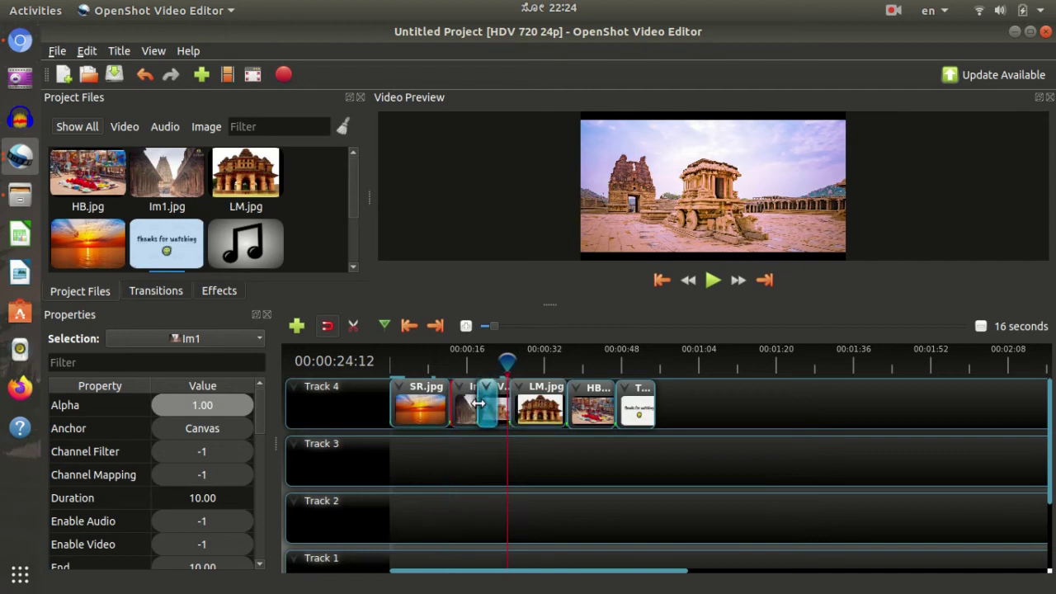
click(500, 403)
key(Delete)
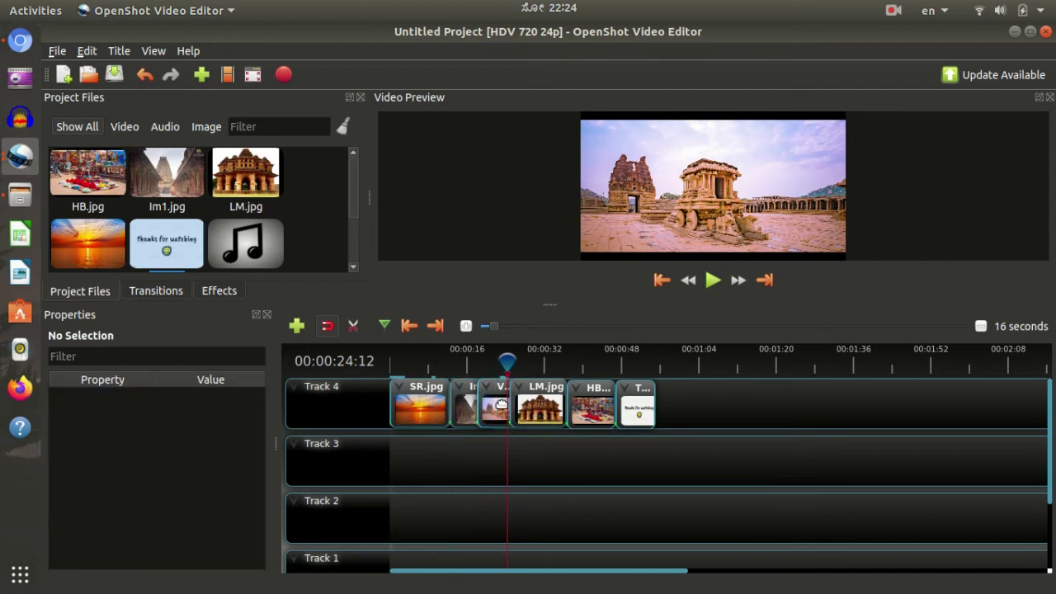
- Select all clips on the timeline and remove them from Track 4
right_click(580, 392)
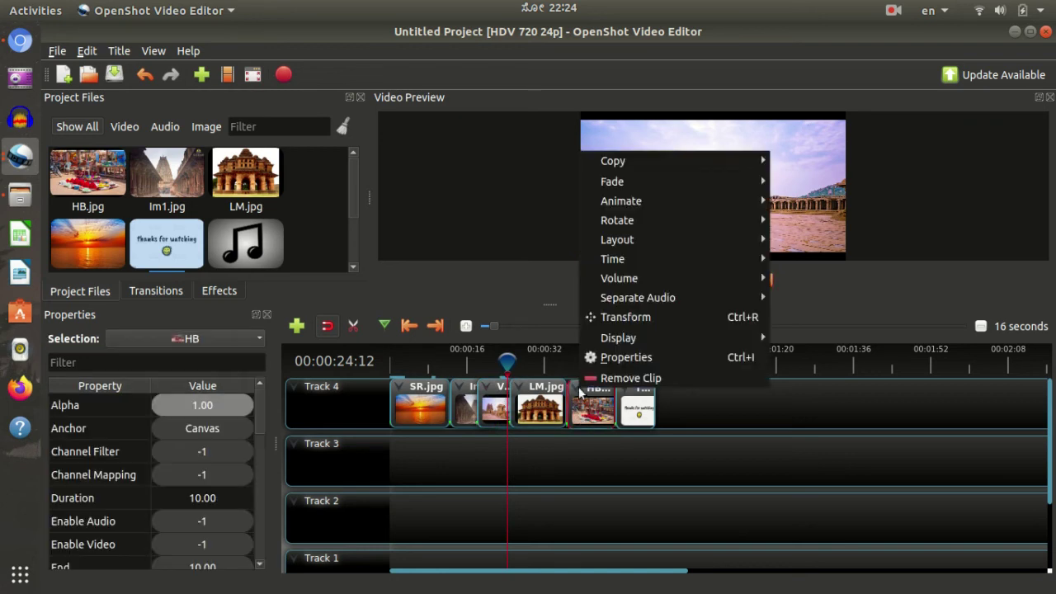
click(576, 477)
key(ctrl+a)
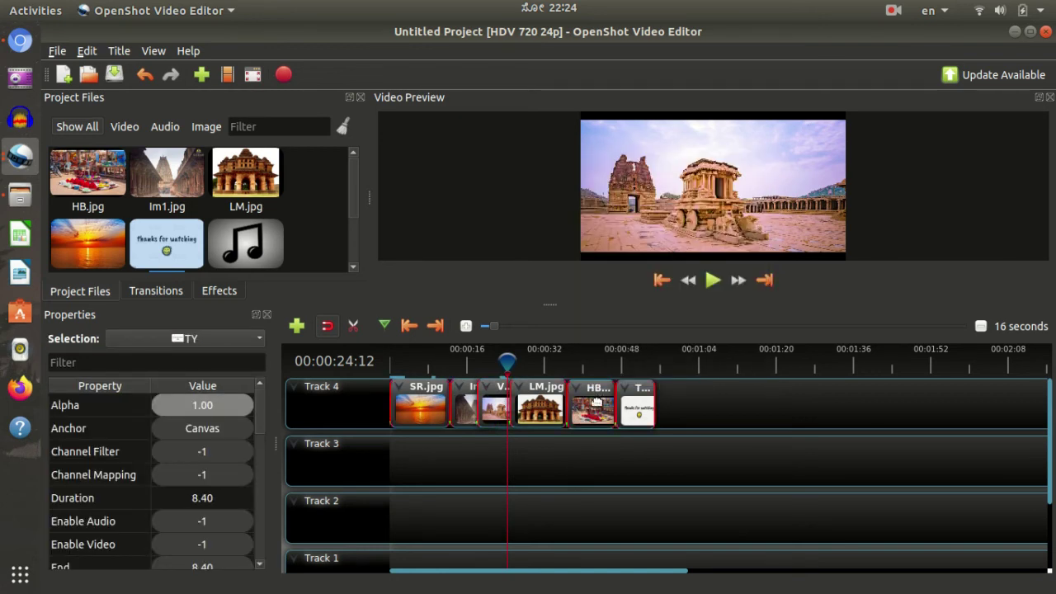
right_click(606, 410)
click(627, 394)
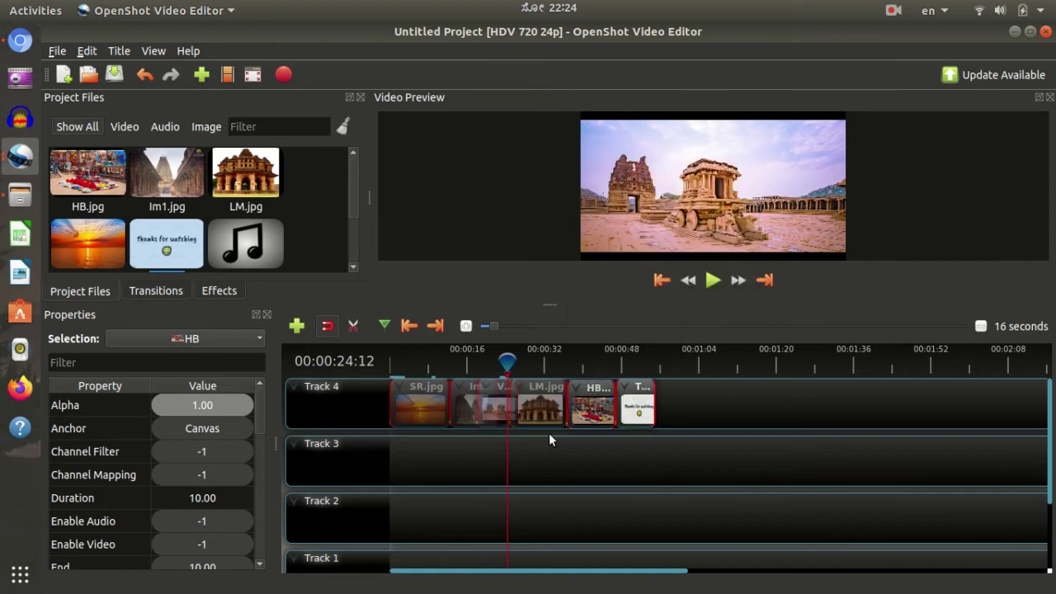
- Place SR.jpg, Im1.jpg, VVT.jpg, LM.jpg, HB.jpg and TY.jpg end to end on Track 4, starting at the beginning of the timeline
drag(111, 235, 414, 404)
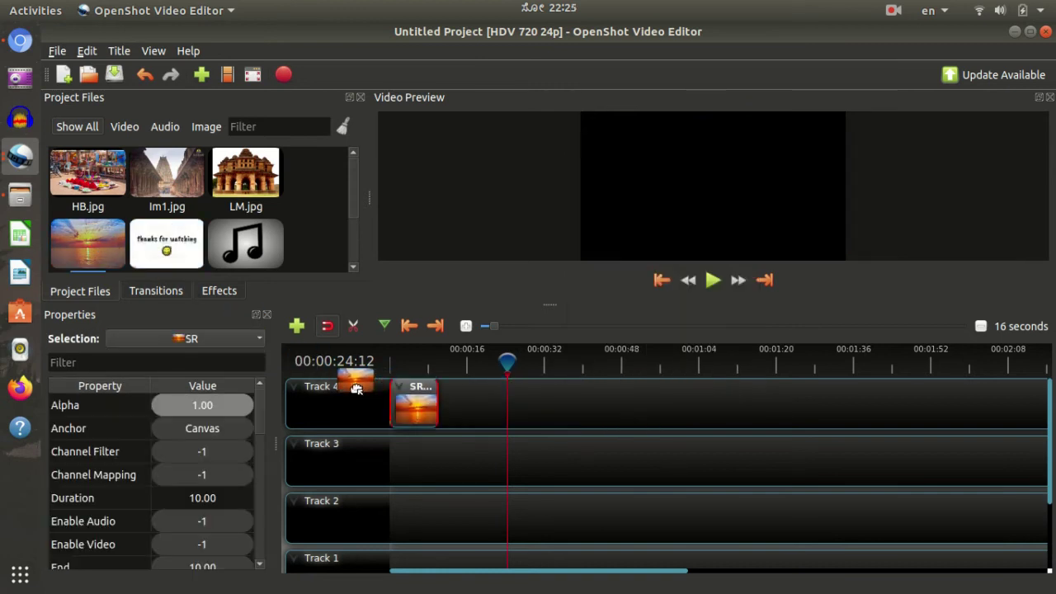
drag(167, 174, 446, 400)
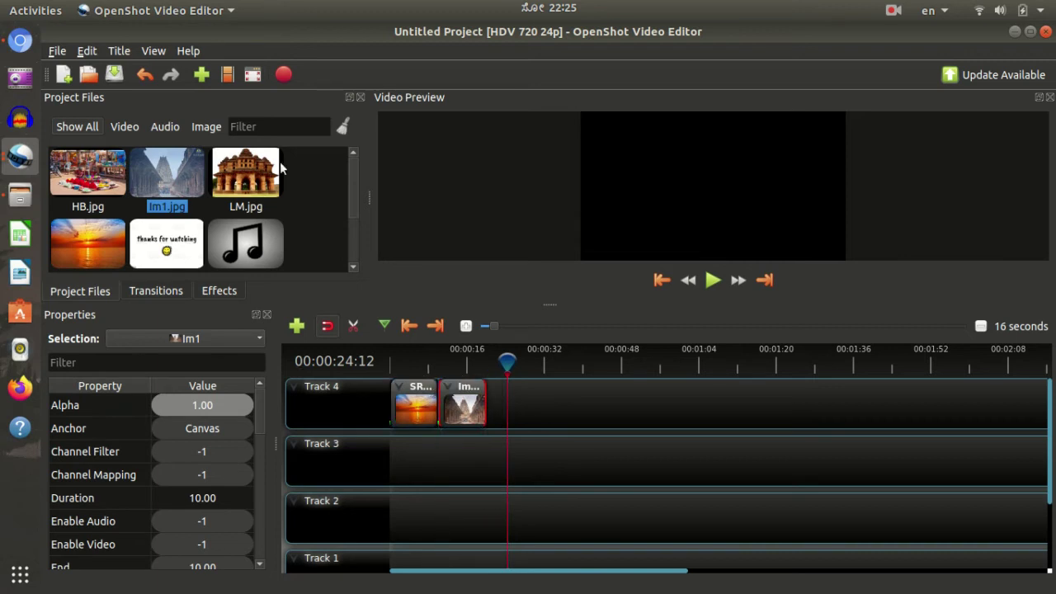
scroll(86, 248, down, 2)
drag(86, 239, 495, 400)
scroll(229, 191, up, 2)
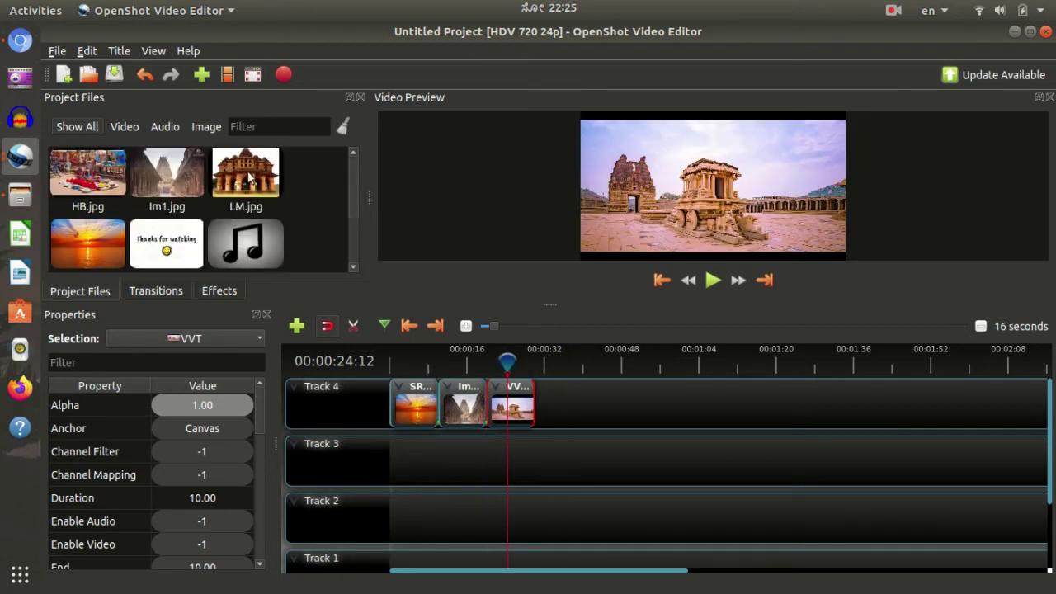
drag(245, 173, 541, 386)
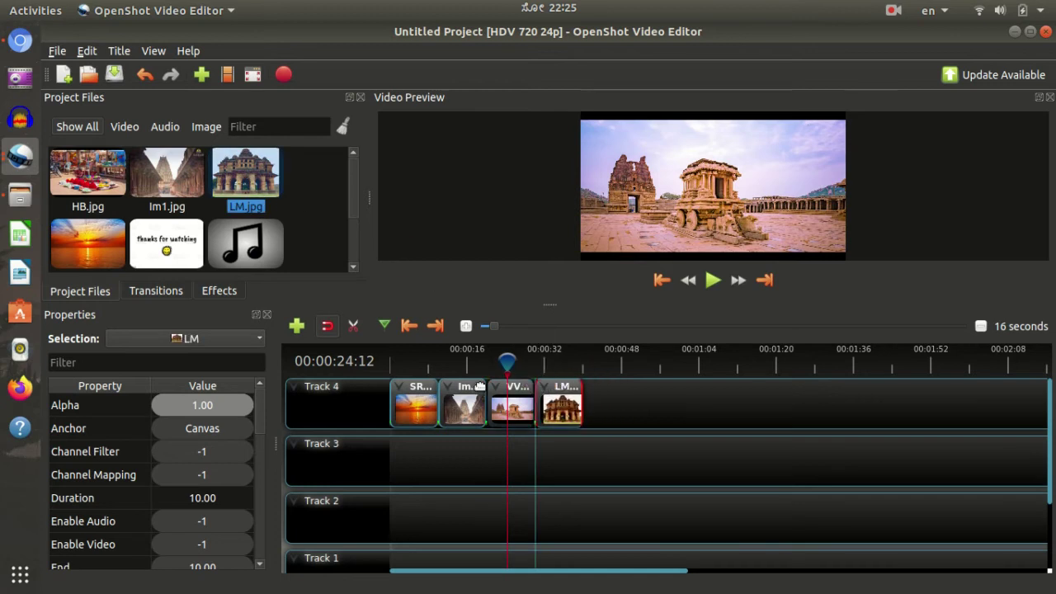
drag(87, 175, 587, 384)
scroll(213, 216, down, 2)
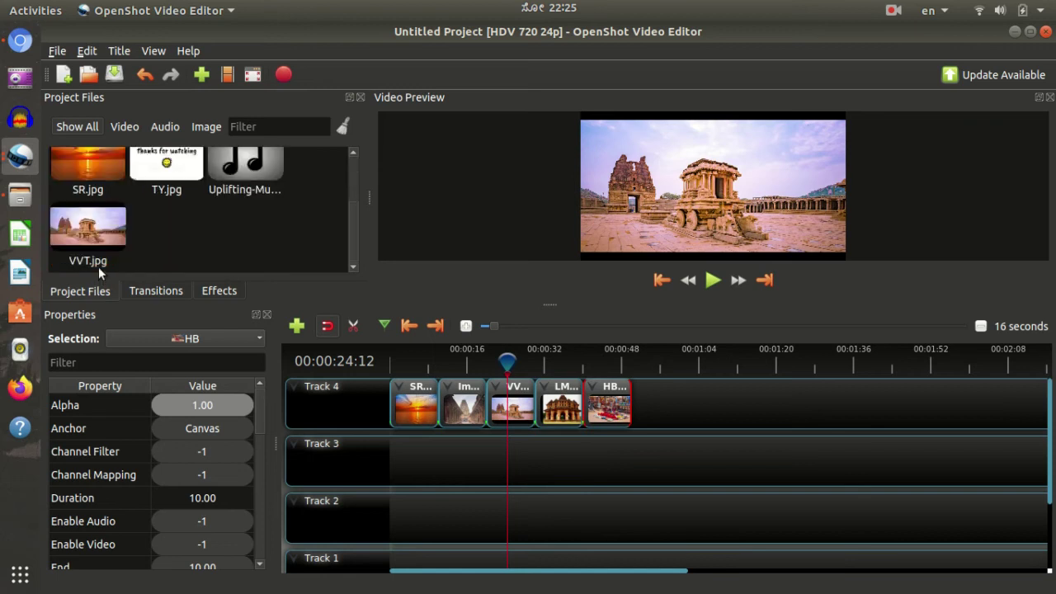
drag(180, 169, 625, 382)
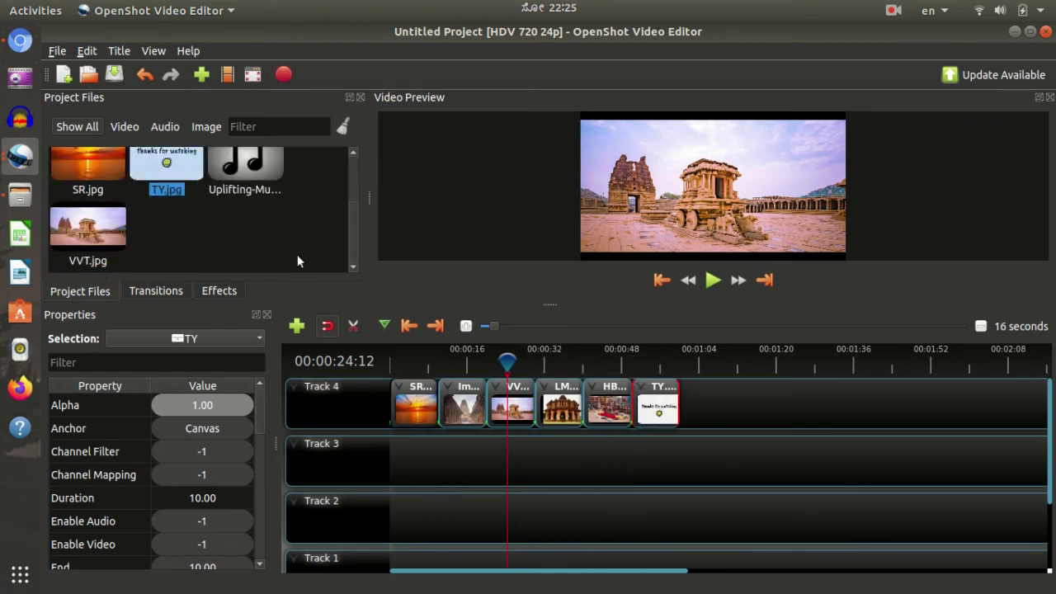
- Add a Circle in to out transition lasting 3.44 seconds at the start of the SR clip, and preview it from the timeline start
click(153, 291)
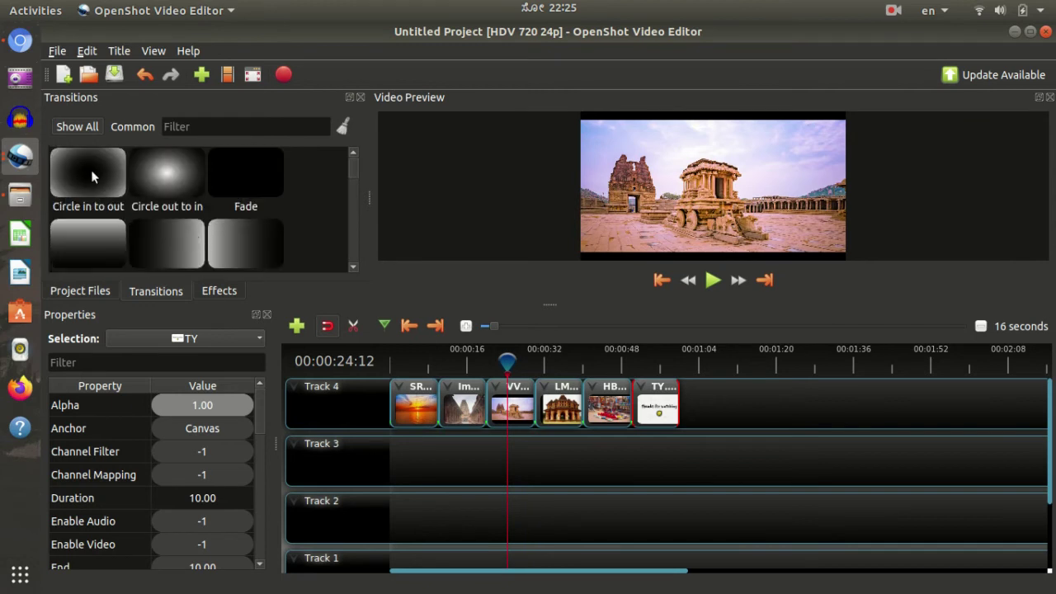
drag(91, 177, 404, 413)
drag(508, 363, 392, 358)
key(space)
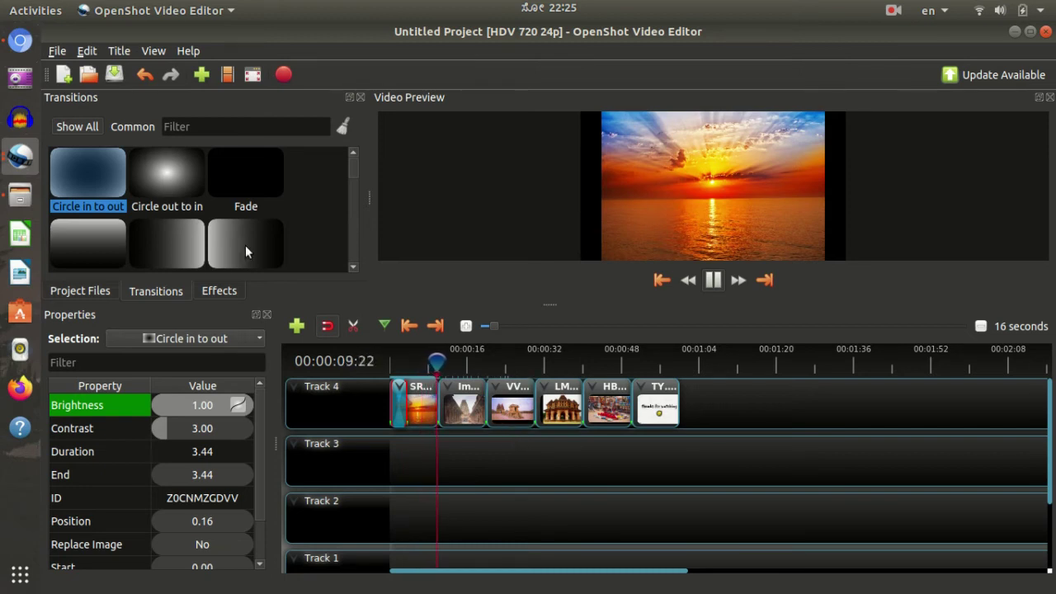
- Add a Big losange transition lasting 4.08 seconds across the cut between VVT and LM at position 27.84, and replay that part
scroll(212, 211, down, 3)
scroll(212, 210, down, 4)
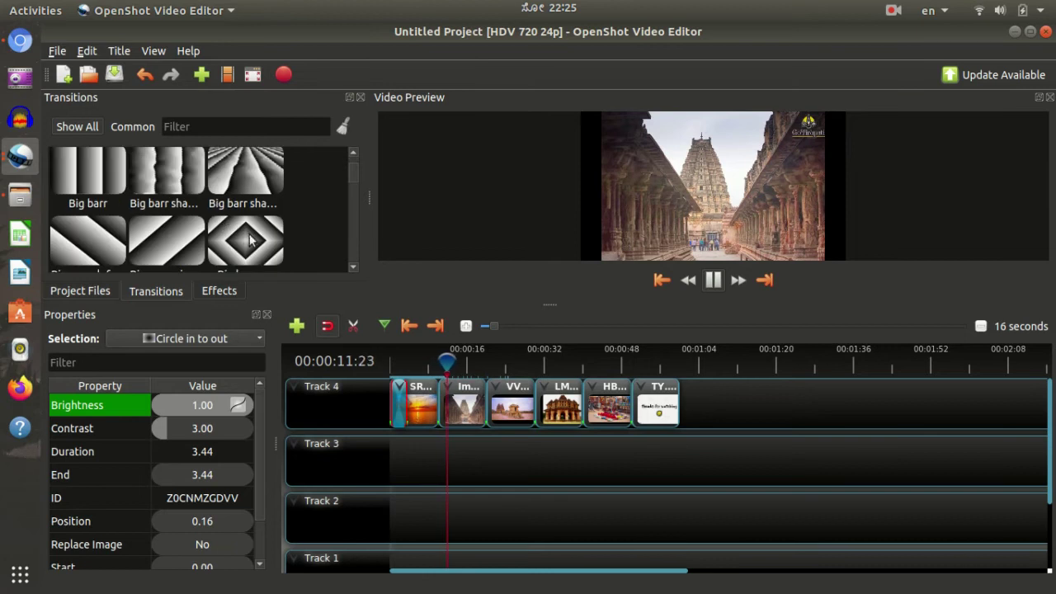
drag(245, 241, 534, 411)
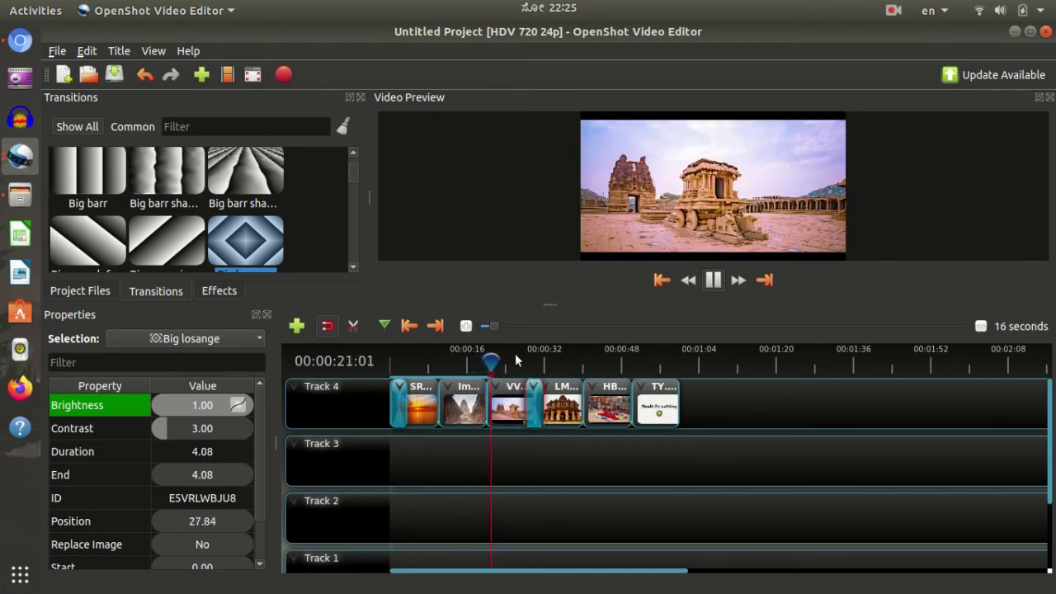
key(space)
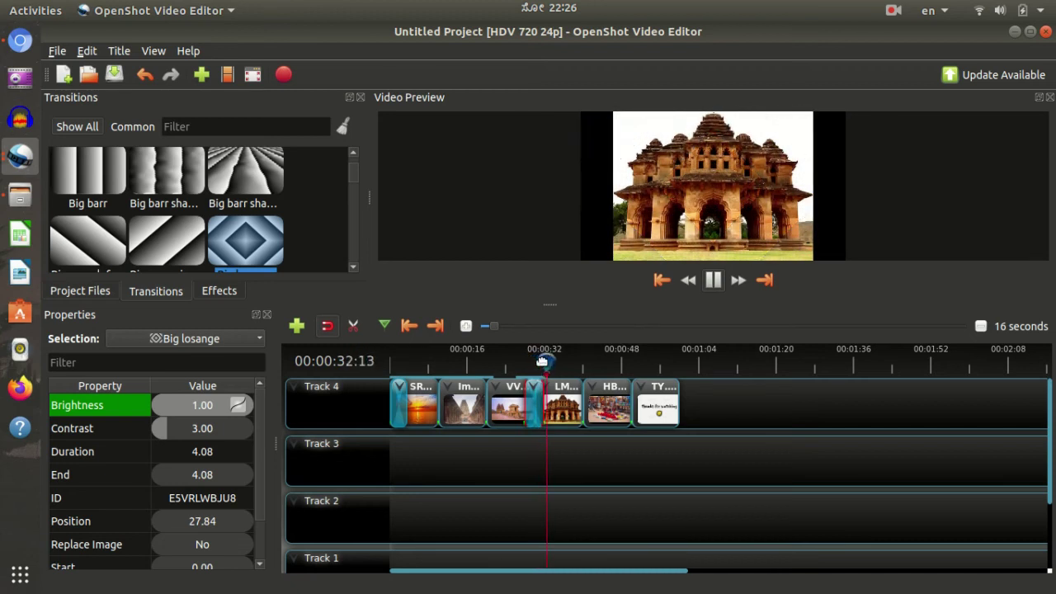
drag(542, 361, 513, 363)
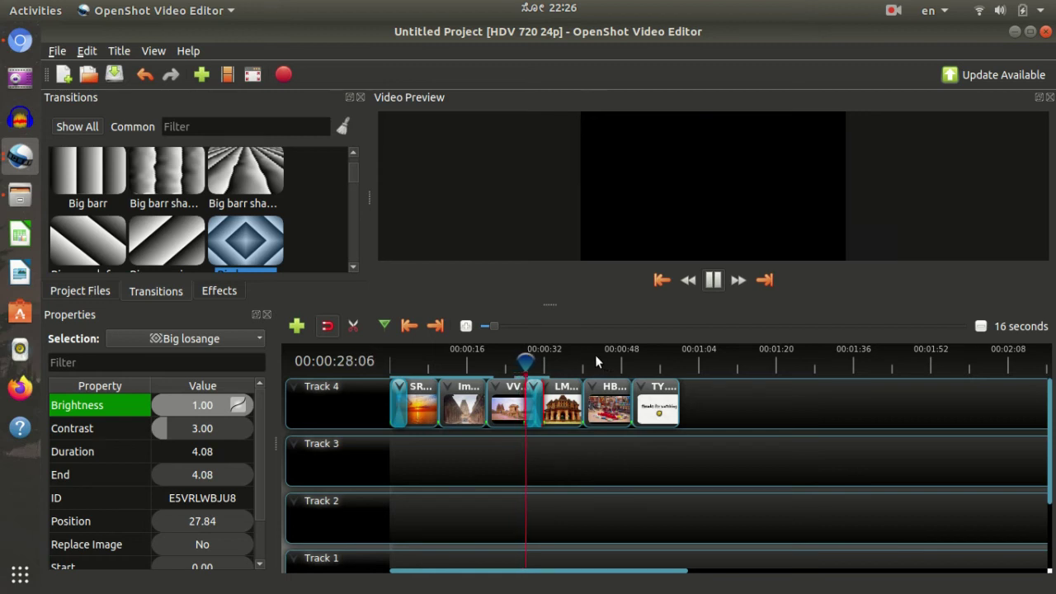
- Add a Checked 1 transition across the cut between HB and TY, set to 4.40 seconds from position 47.84, and pause the preview there
scroll(213, 202, down, 3)
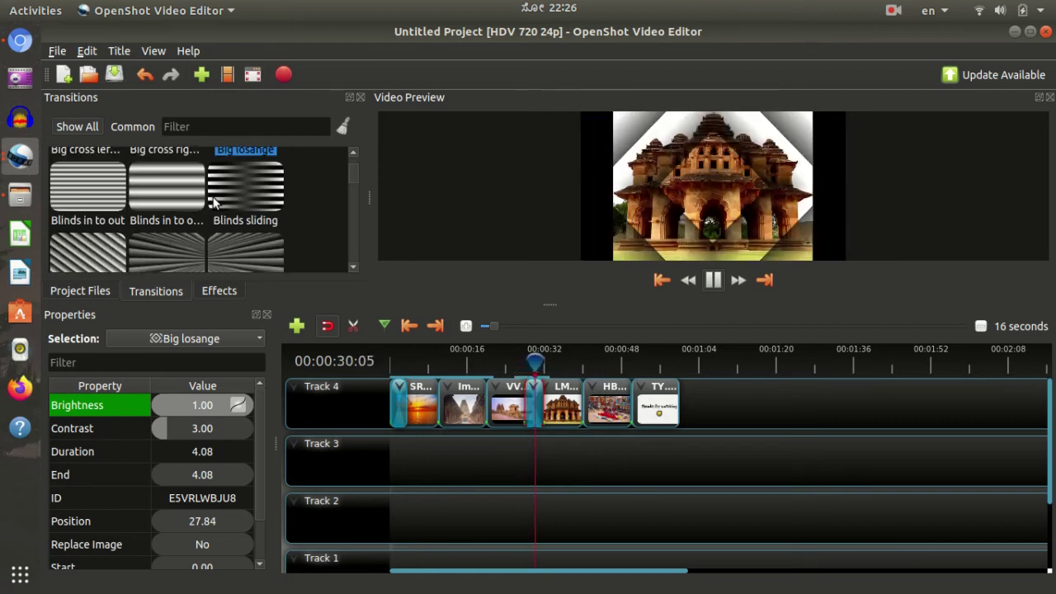
scroll(212, 202, down, 10)
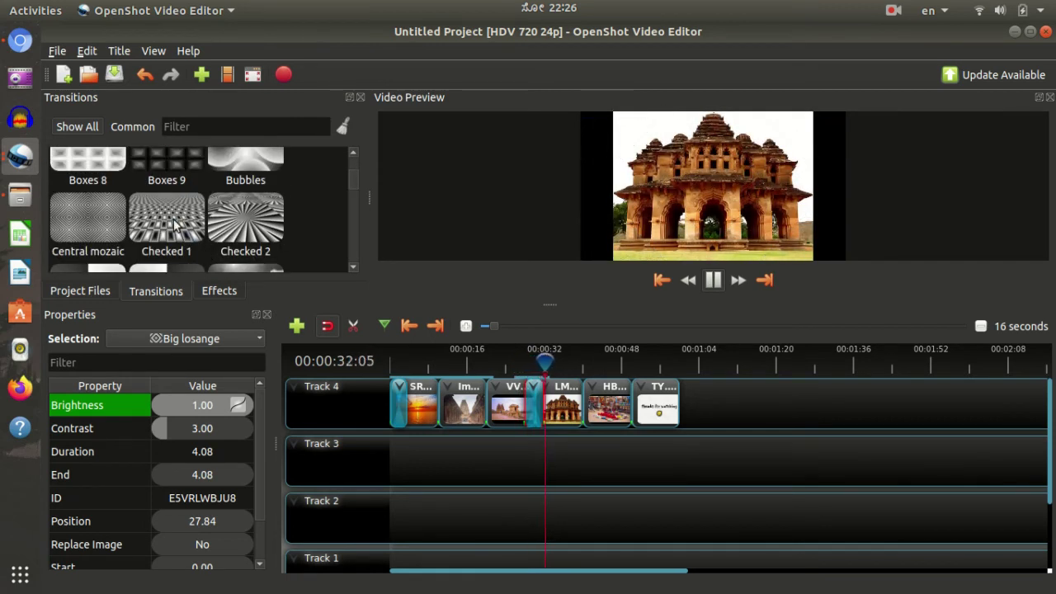
drag(175, 224, 611, 402)
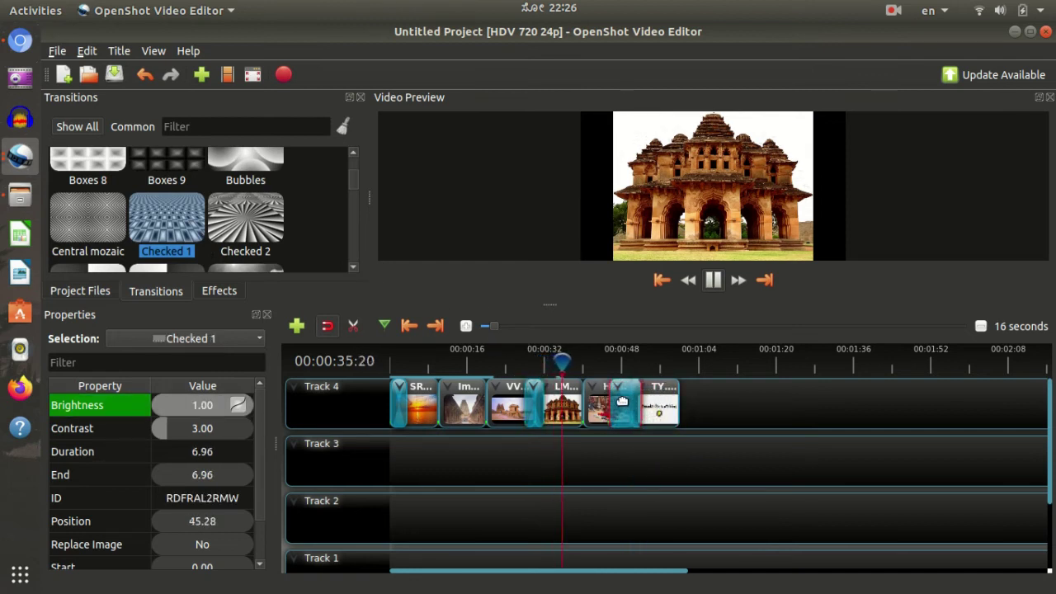
drag(611, 402, 625, 402)
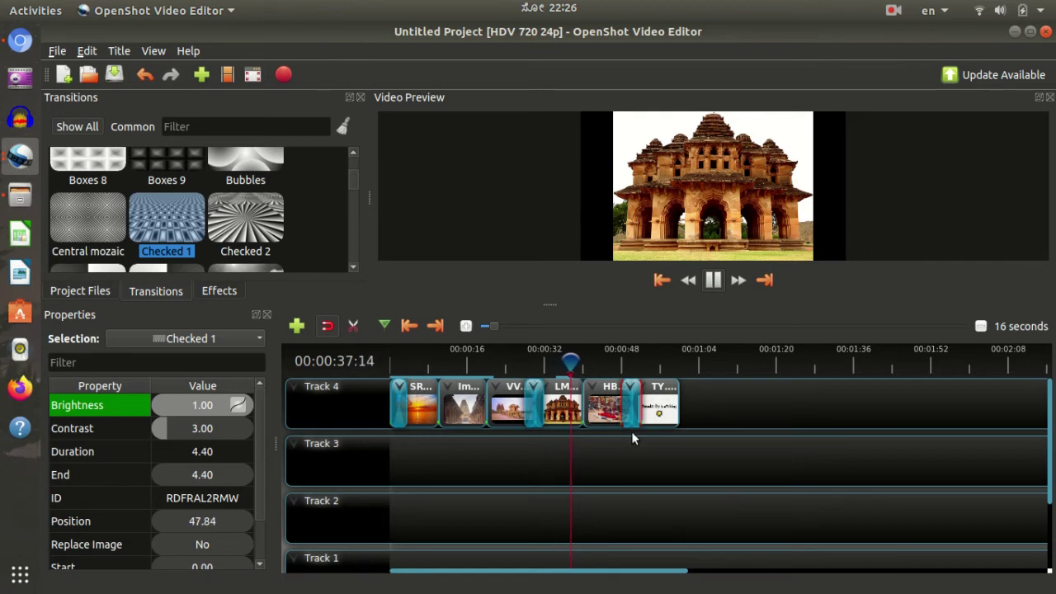
key(space)
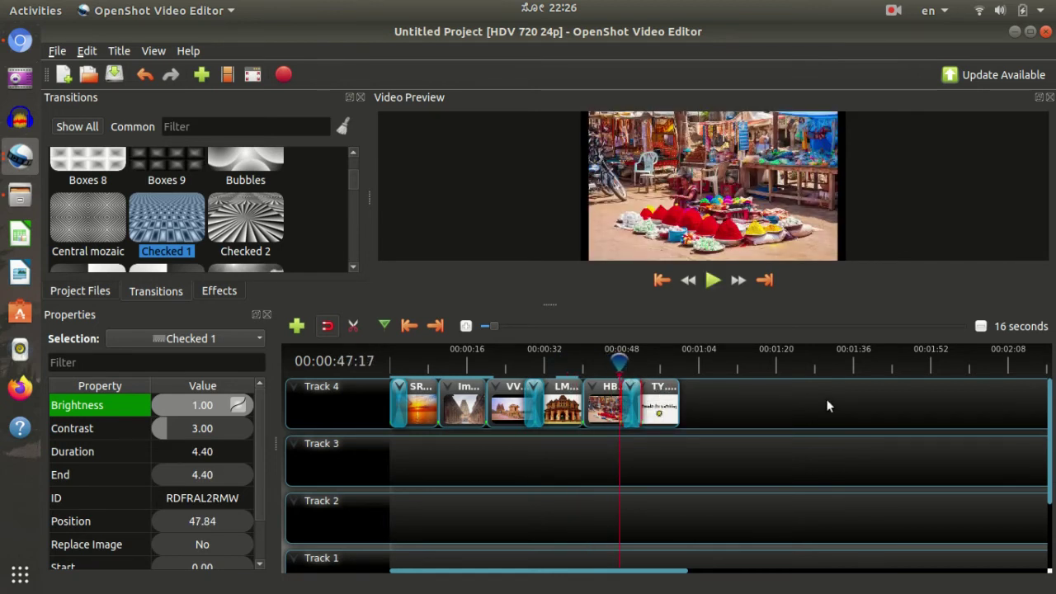
- Replay the cut between HB and TY and shift the Checked 1 transition to position 48.32
key(space)
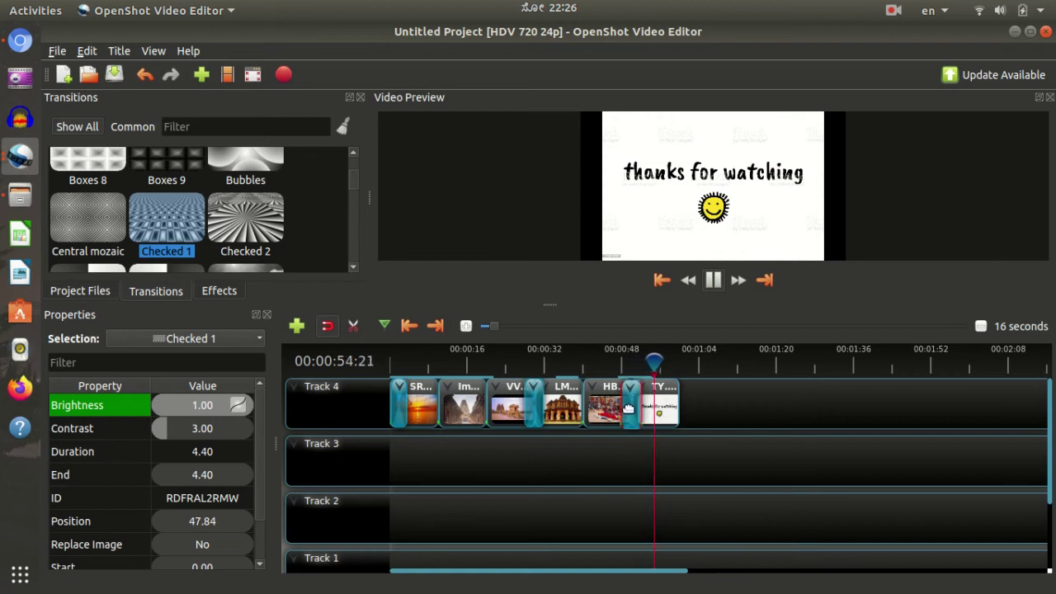
drag(628, 408, 637, 404)
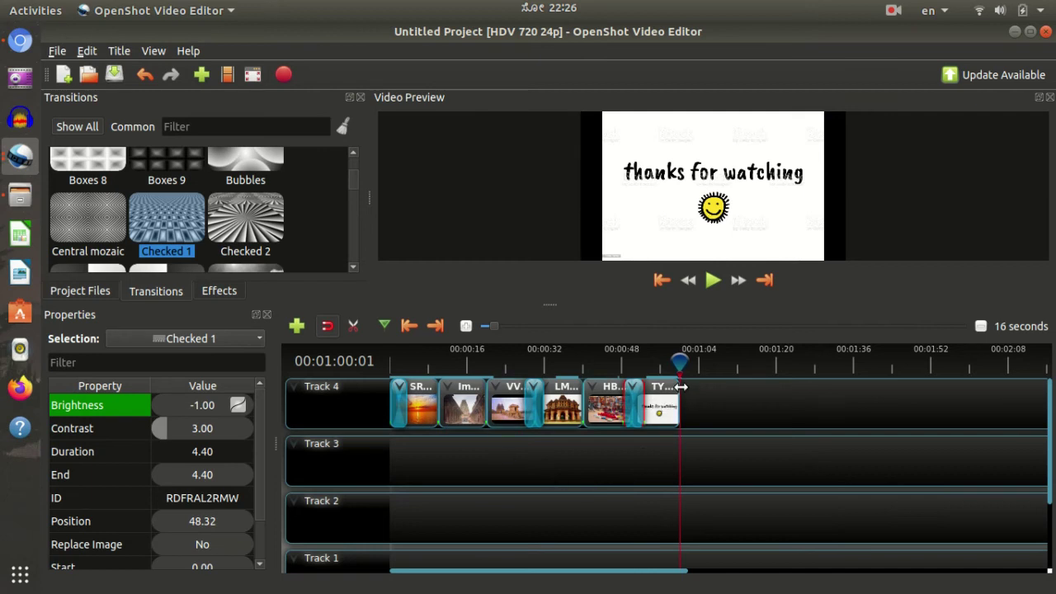
drag(679, 360, 624, 360)
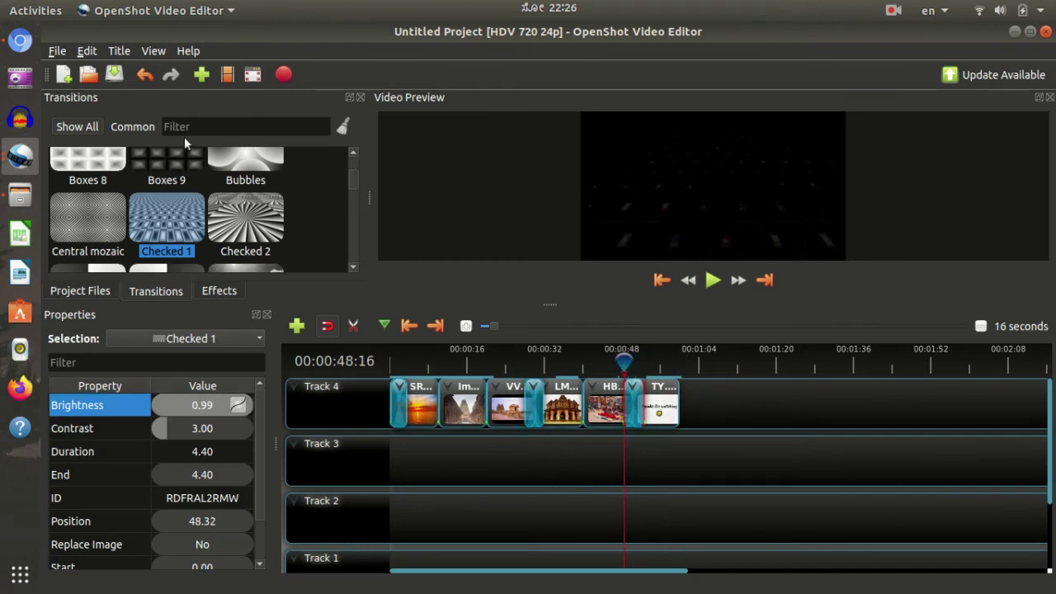
scroll(308, 173, down, 3)
scroll(330, 190, down, 3)
drag(349, 188, 360, 150)
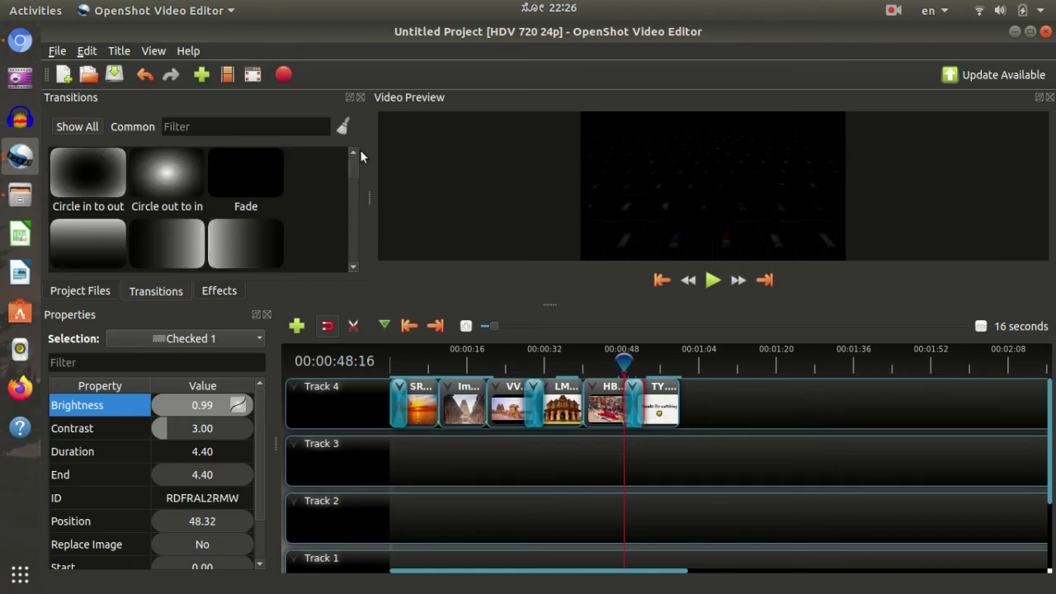
- Try the Checked 1 transition at position 53.76 with a preview, and move it to the start of the TY clip at position 50.00
drag(634, 408, 662, 395)
click(647, 363)
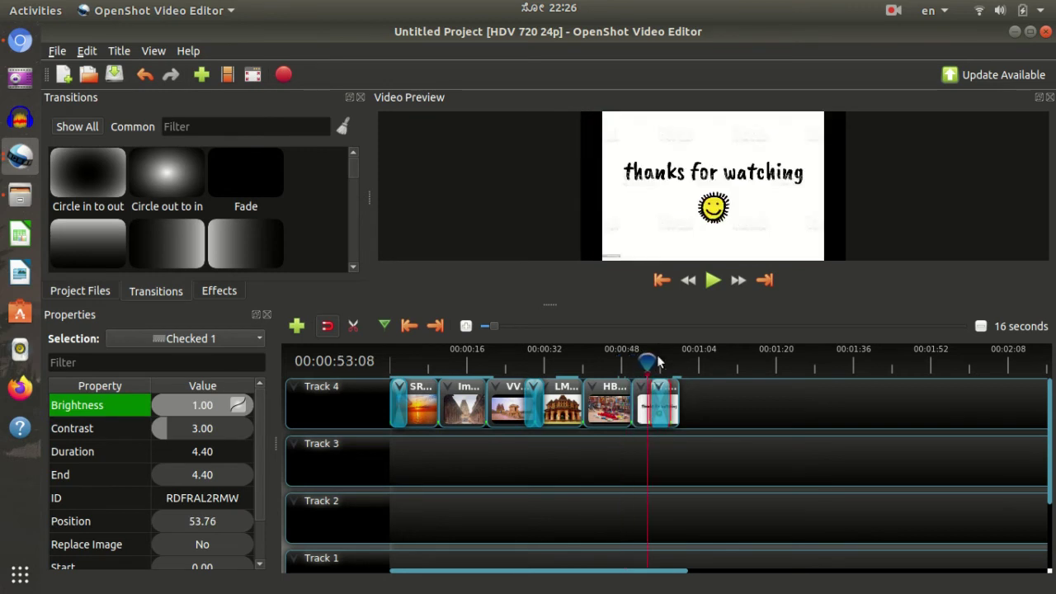
key(space)
key(space)
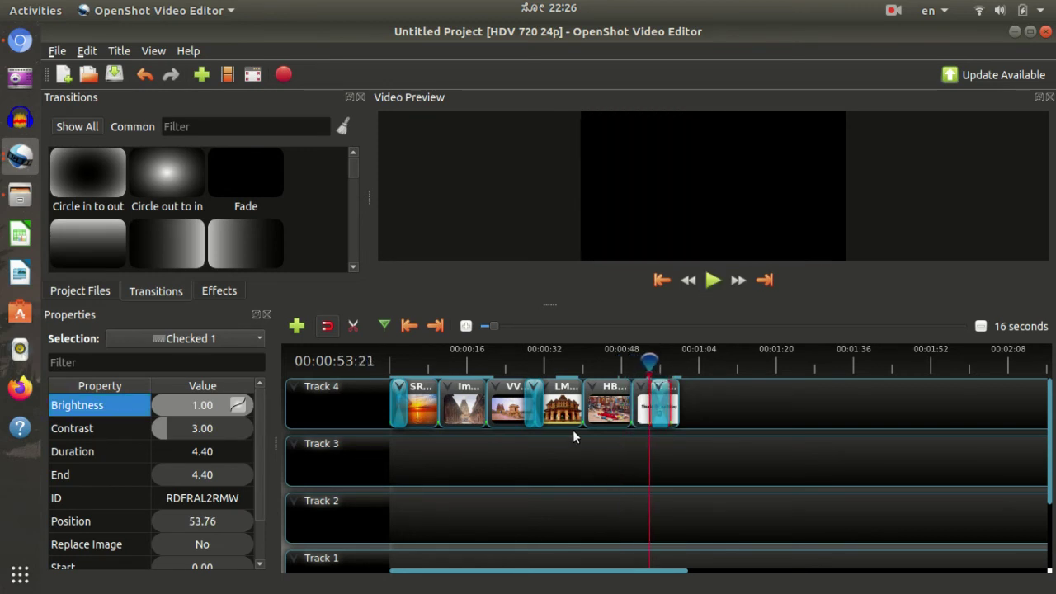
key(space)
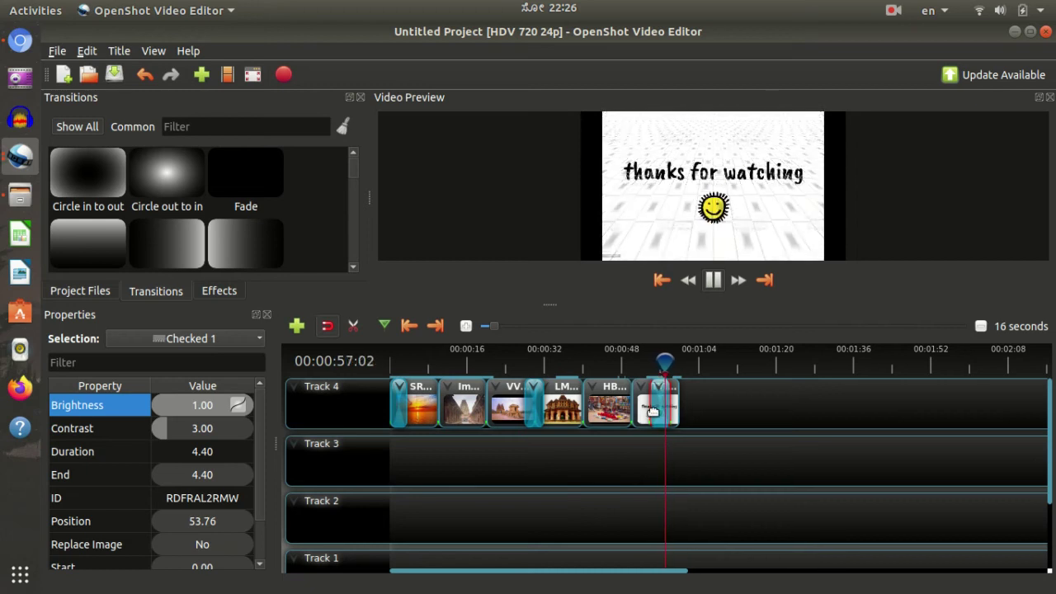
drag(653, 412, 632, 401)
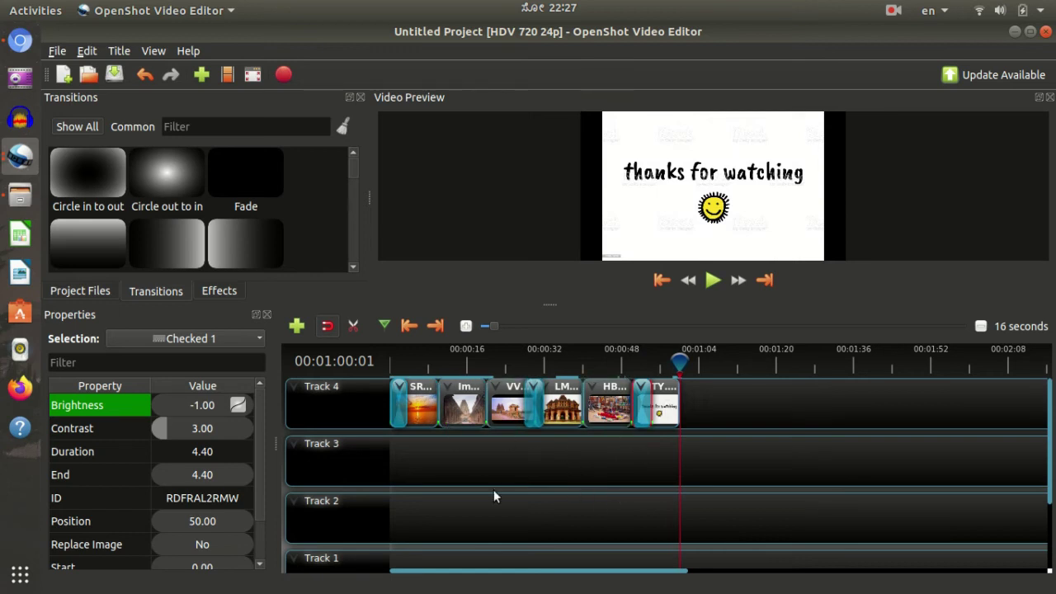
- Place Uplifting-Music.mp3 on Track 3, starting at the beginning of the timeline
click(82, 290)
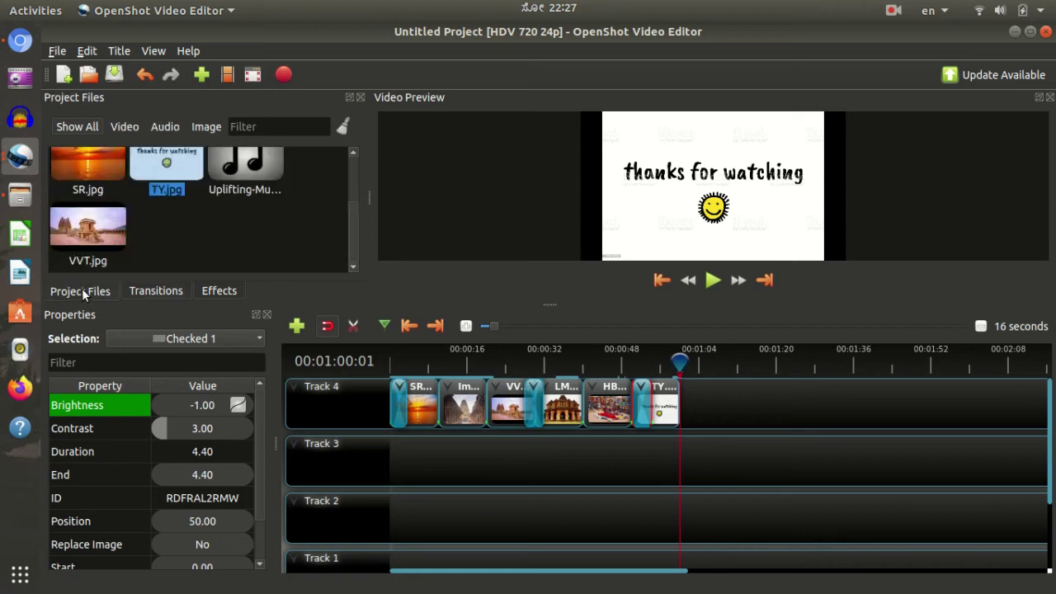
scroll(220, 196, up, 2)
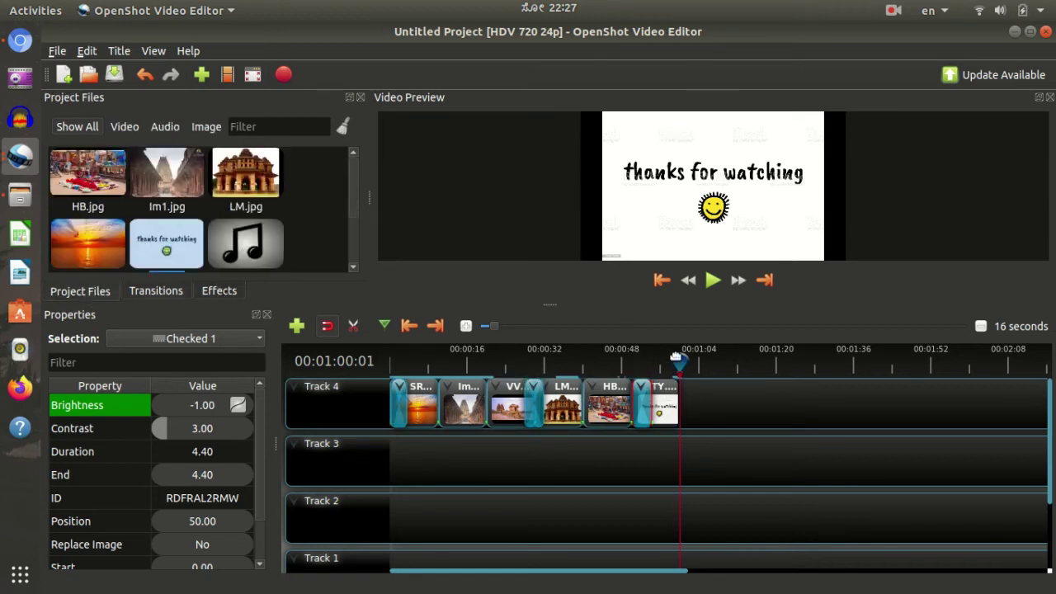
drag(679, 360, 372, 360)
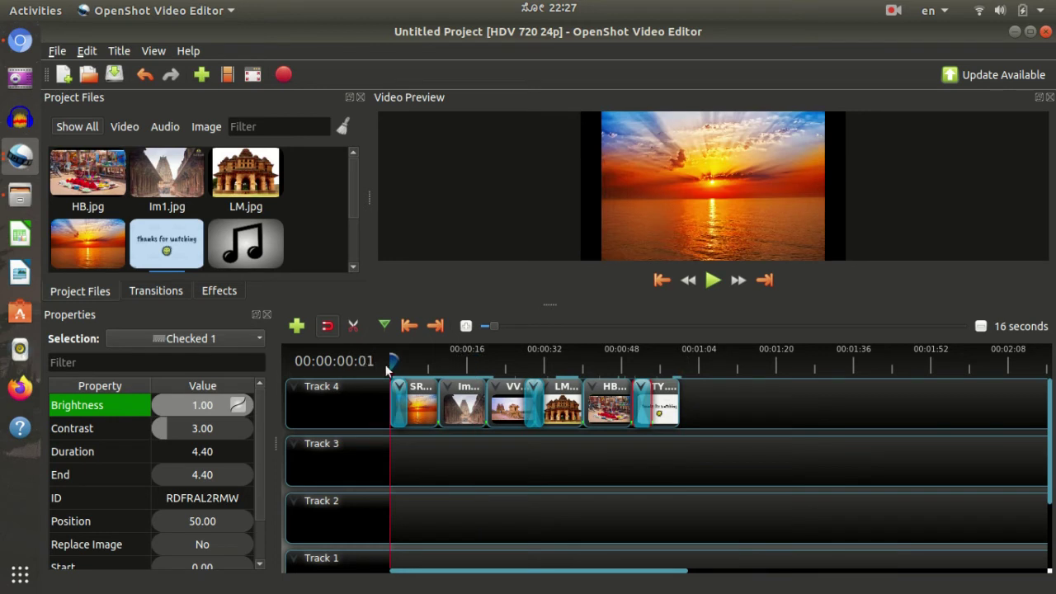
click(259, 246)
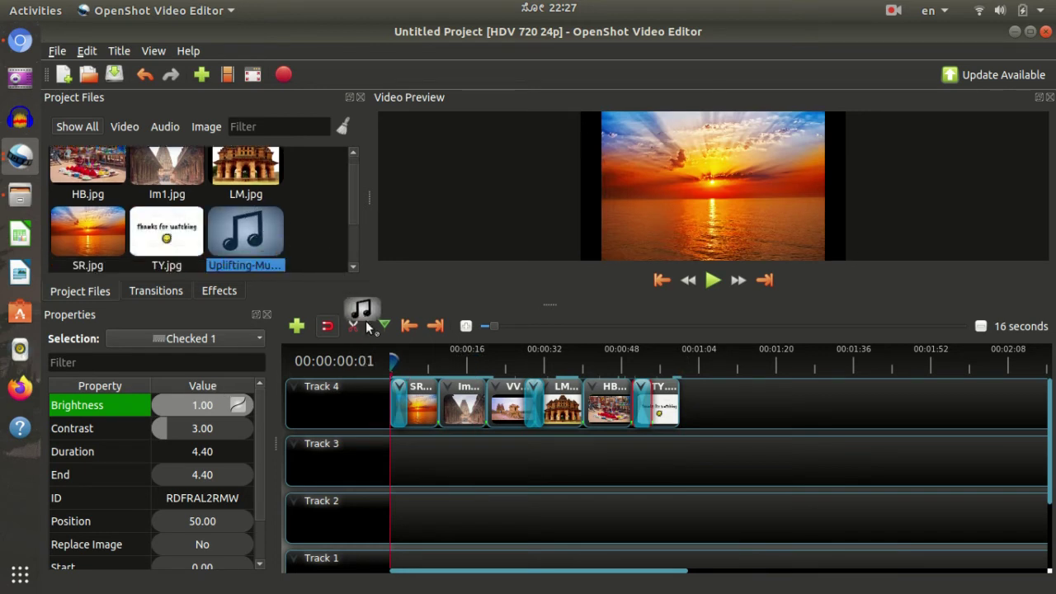
drag(365, 321, 372, 458)
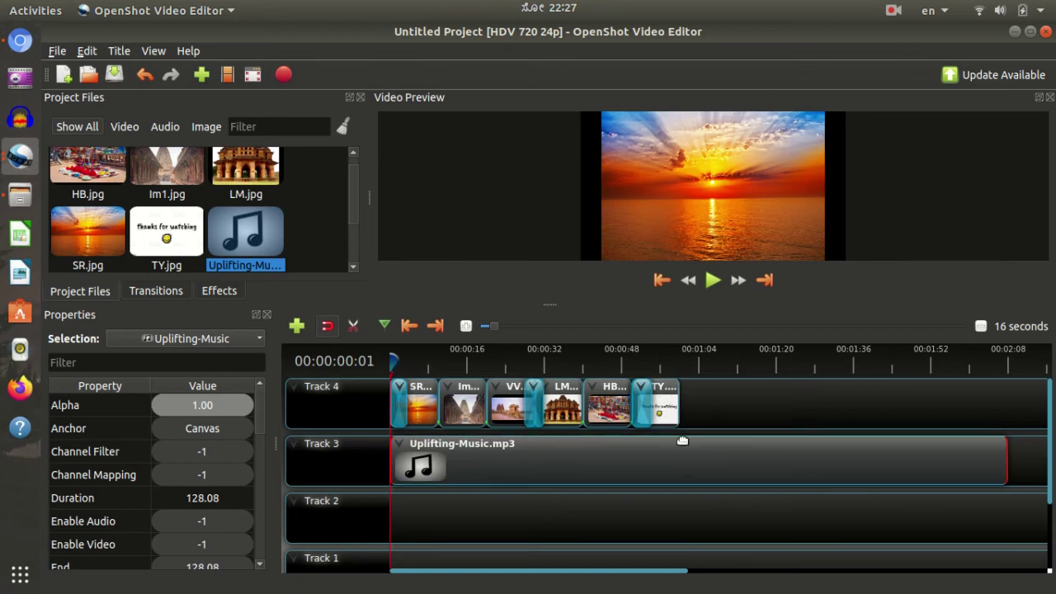
- Split the Uplifting-Music clip just past the end of the TY image and delete the remaining part of the music
click(668, 357)
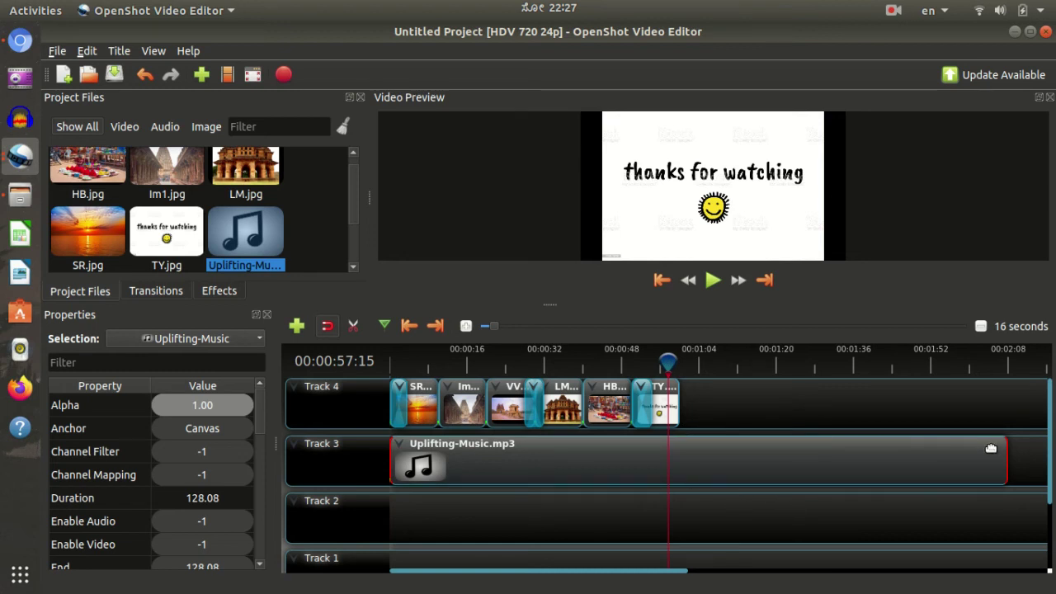
click(354, 328)
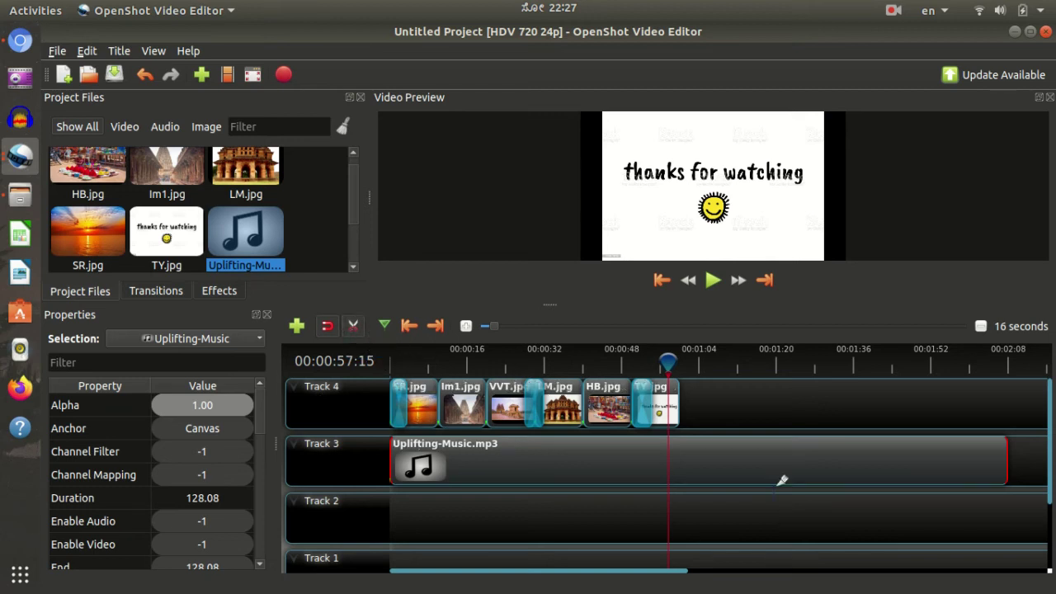
click(693, 447)
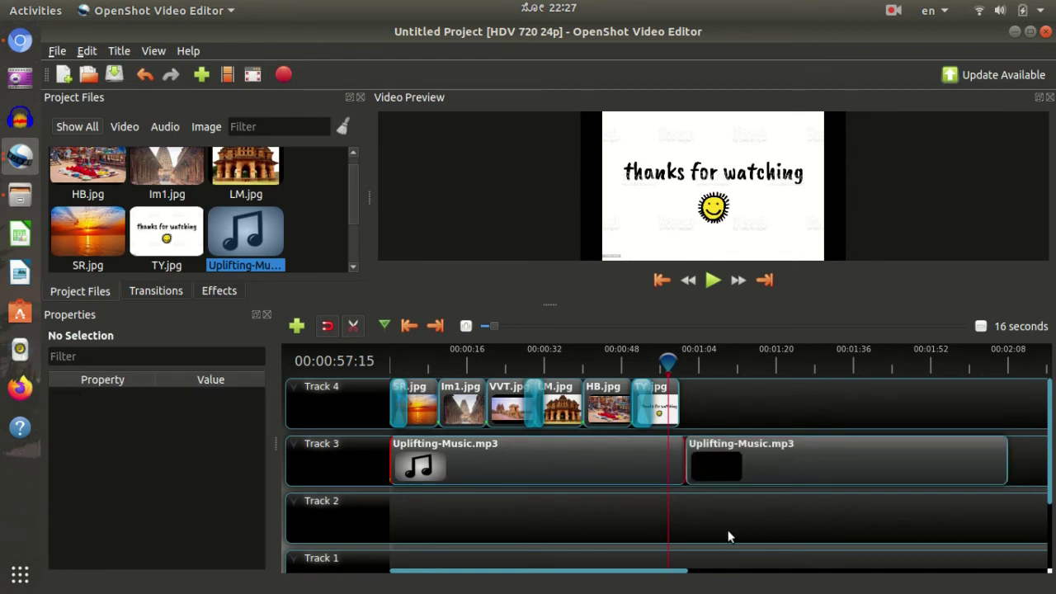
click(346, 328)
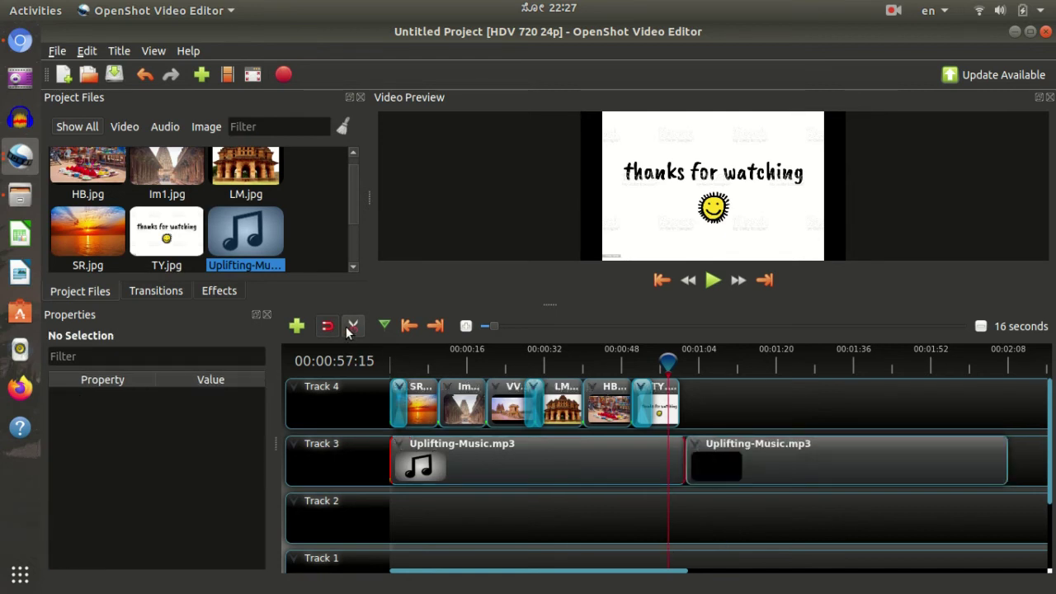
click(819, 463)
key(Delete)
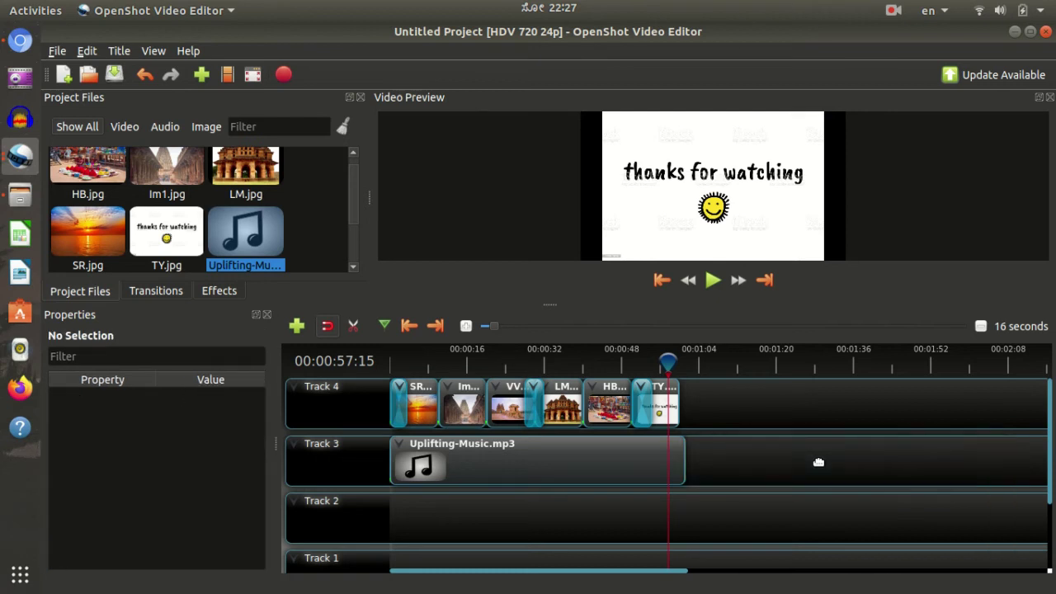
- Play the slideshow with its music from the start, raising the headphone volume and skipping ahead to check the transitions through the end
drag(668, 366, 347, 367)
key(space)
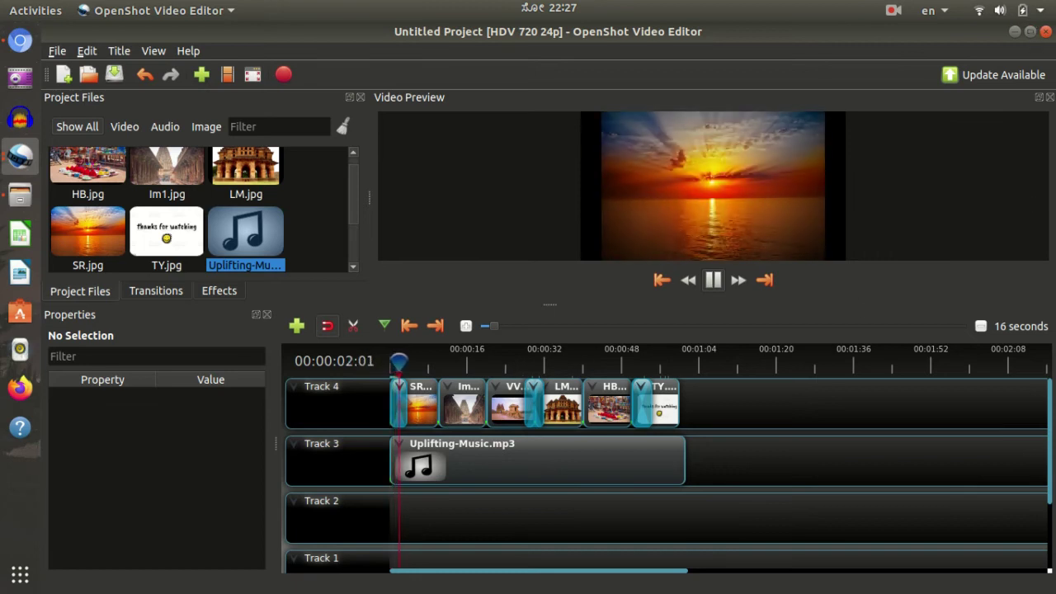
click(1041, 11)
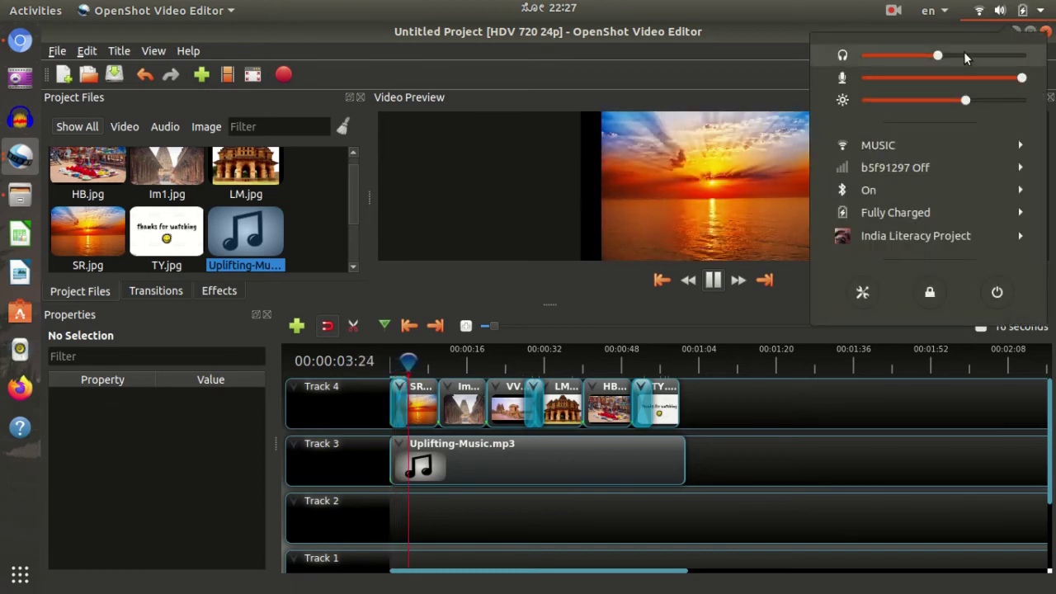
click(964, 52)
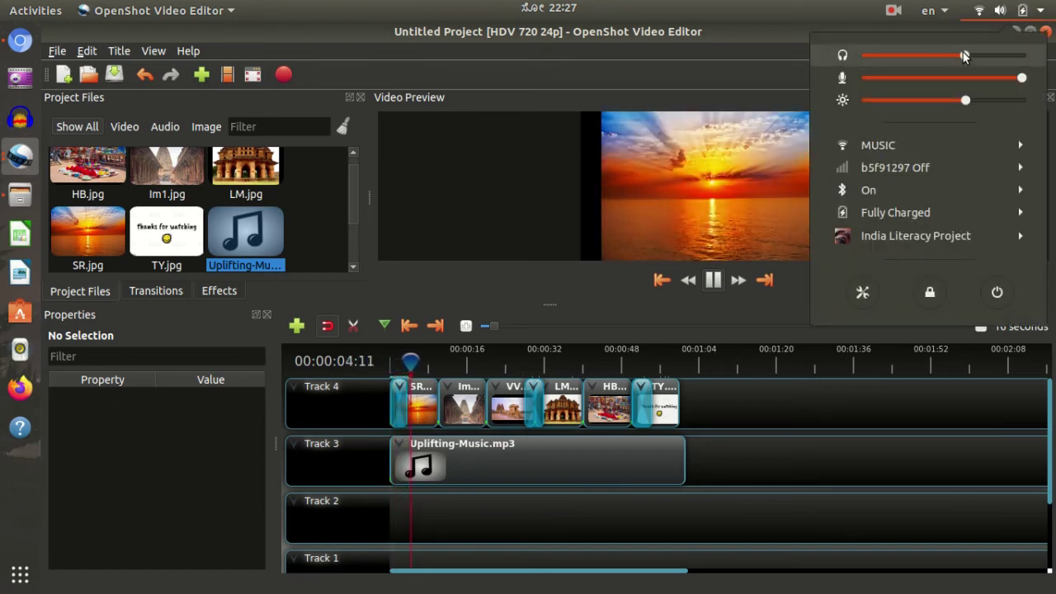
click(610, 293)
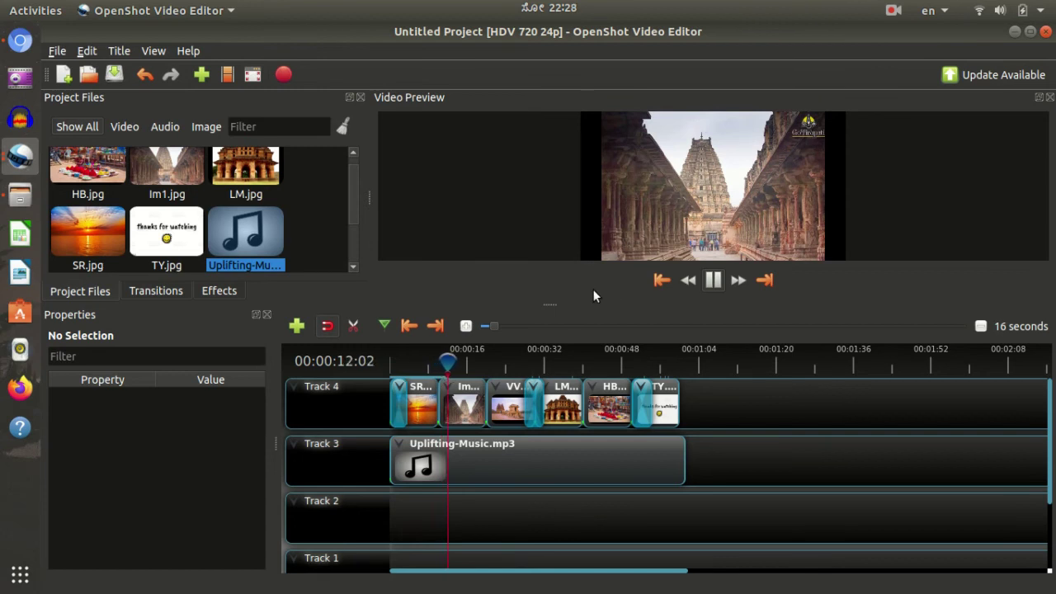
click(516, 350)
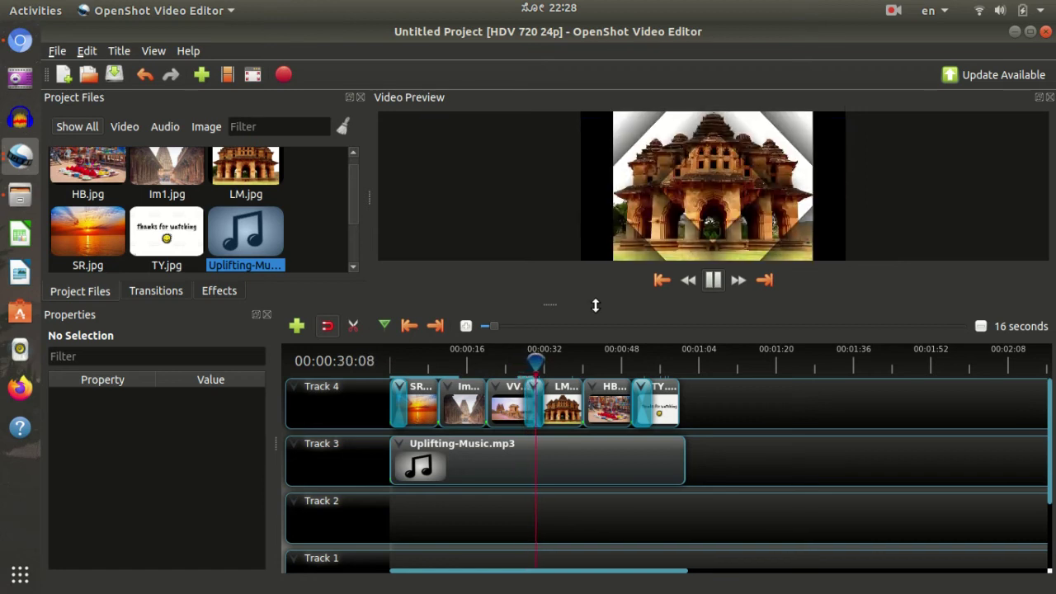
click(622, 360)
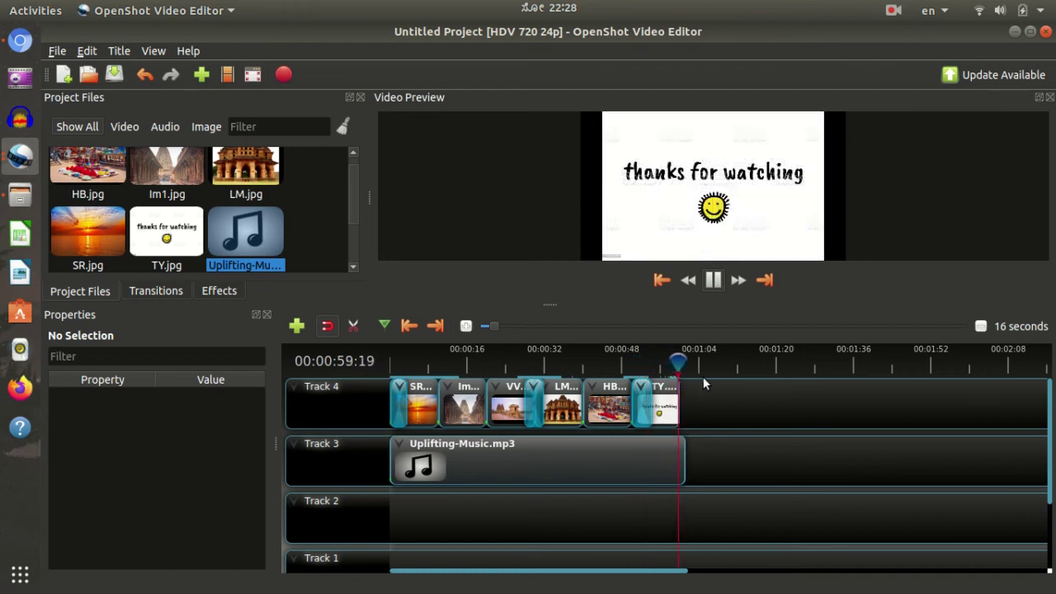
key(space)
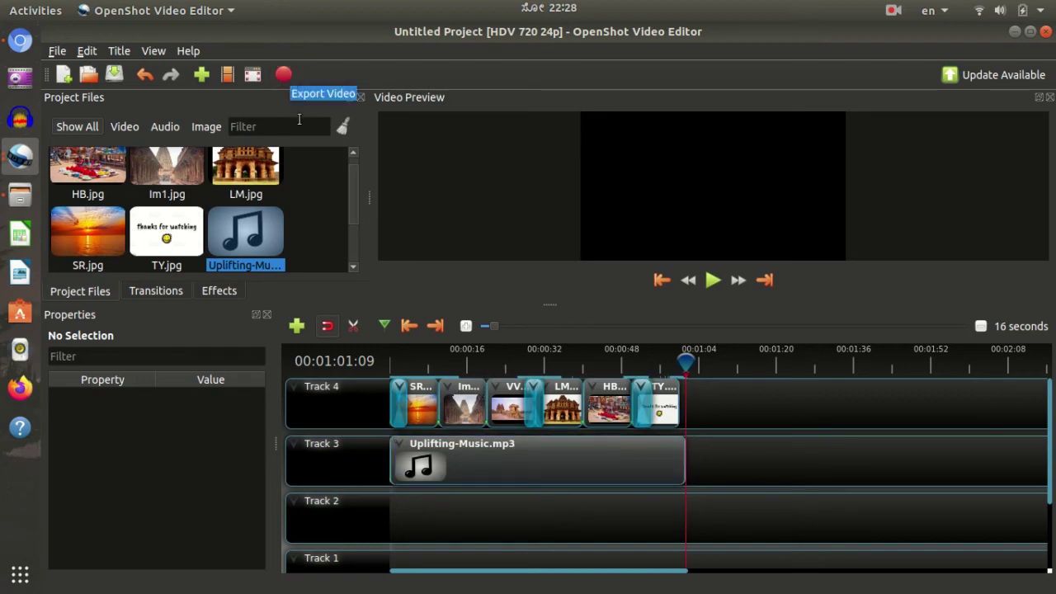
- Set up a video export with the file name Test
click(284, 75)
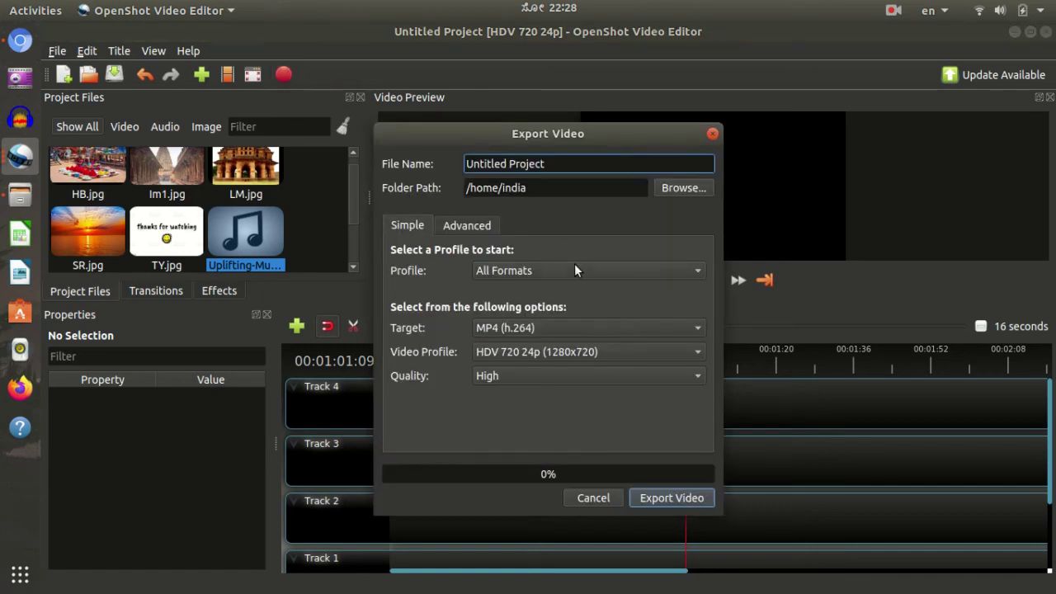
key(Escape)
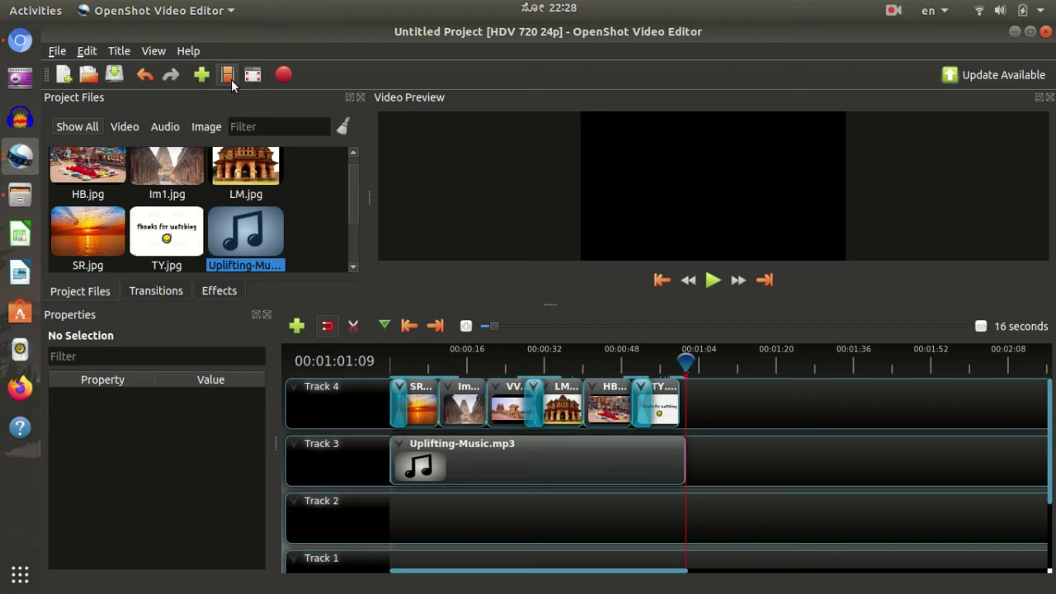
click(283, 75)
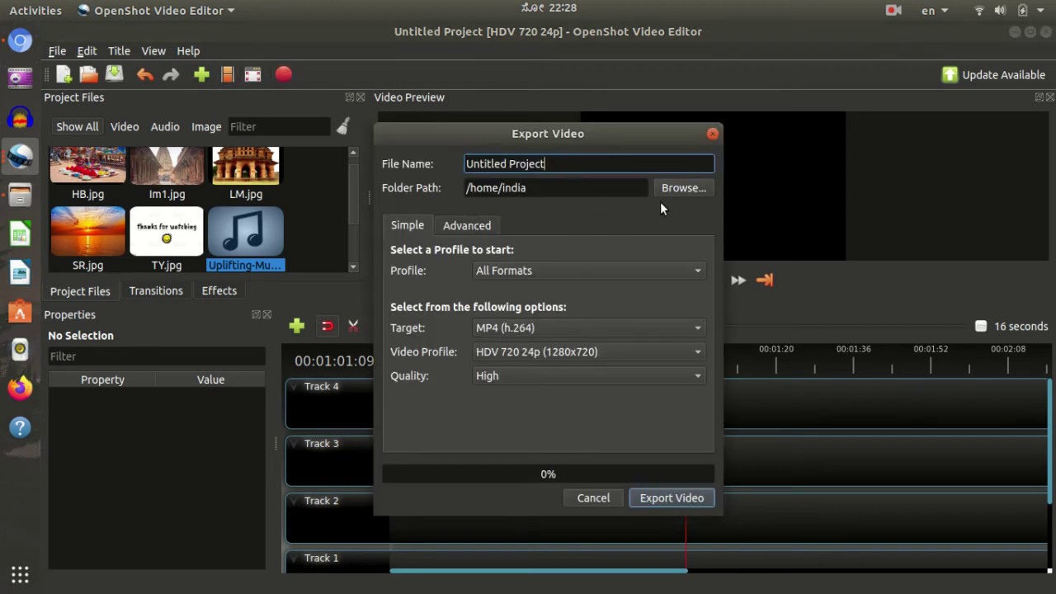
key(ctrl+a)
text(Test)
- Review the target and video profile options, and export the video as MP4 (h.264), HDV 720 24p (1280x720), at High quality
click(450, 229)
click(409, 229)
click(583, 329)
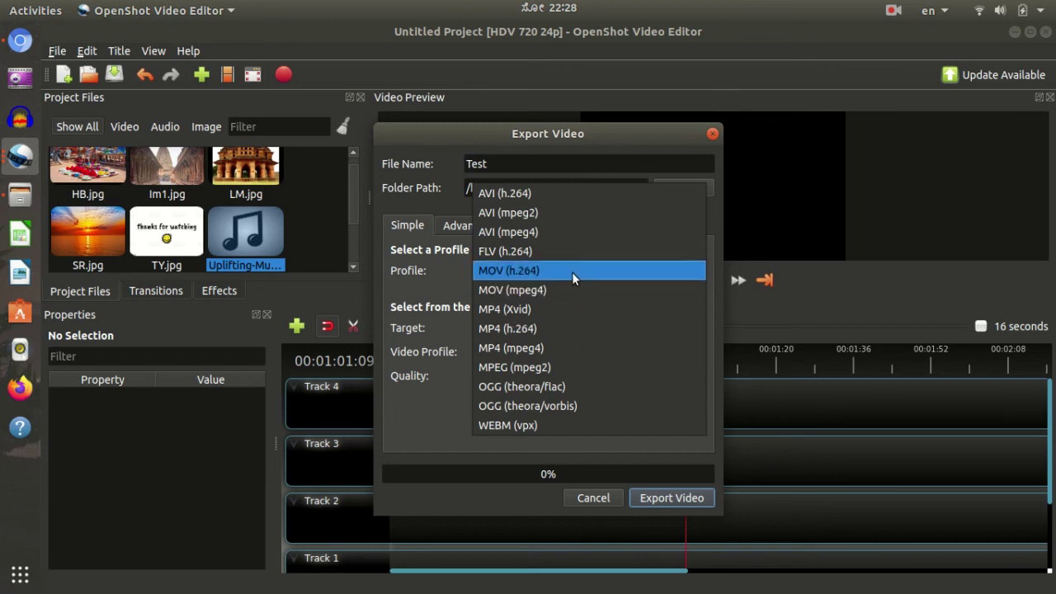
click(422, 409)
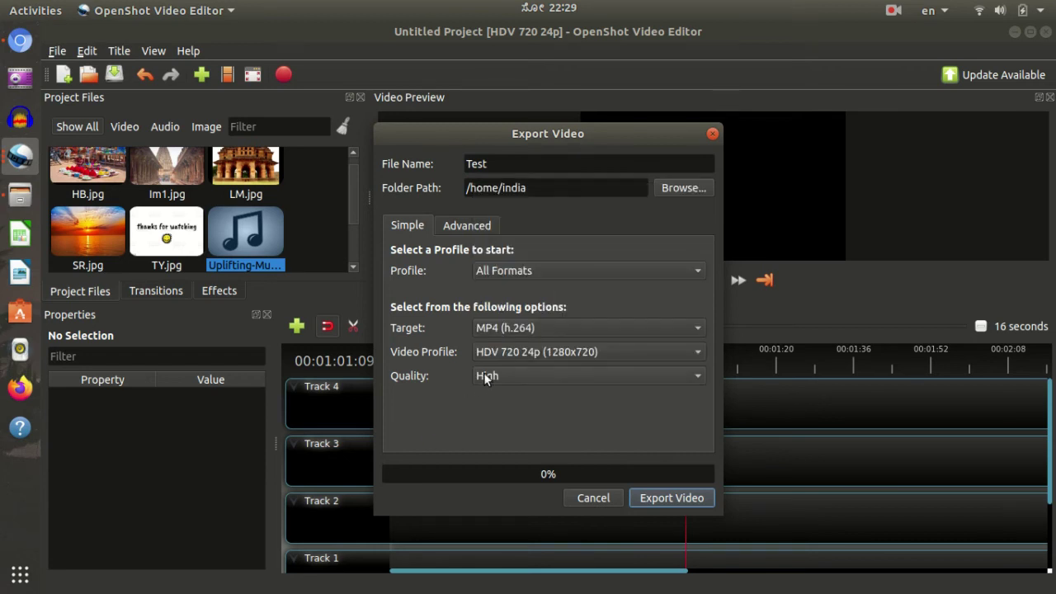
click(555, 358)
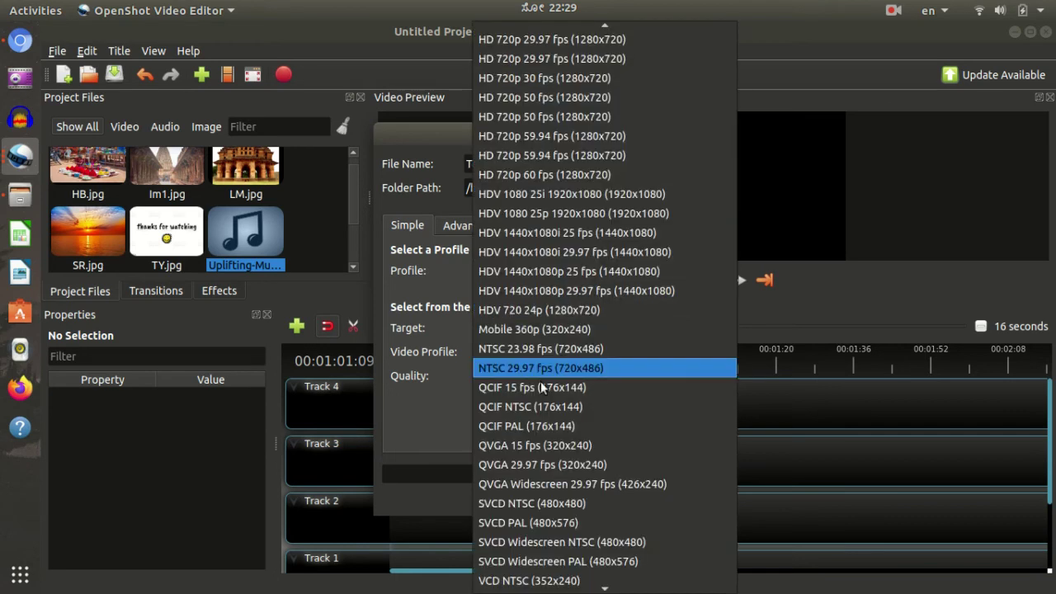
click(431, 410)
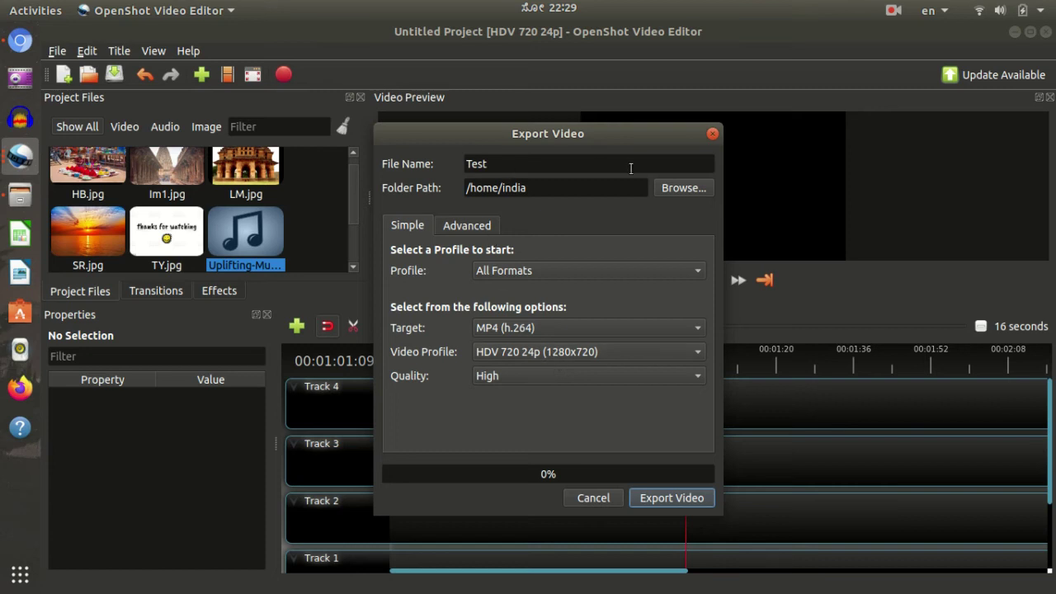
click(665, 497)
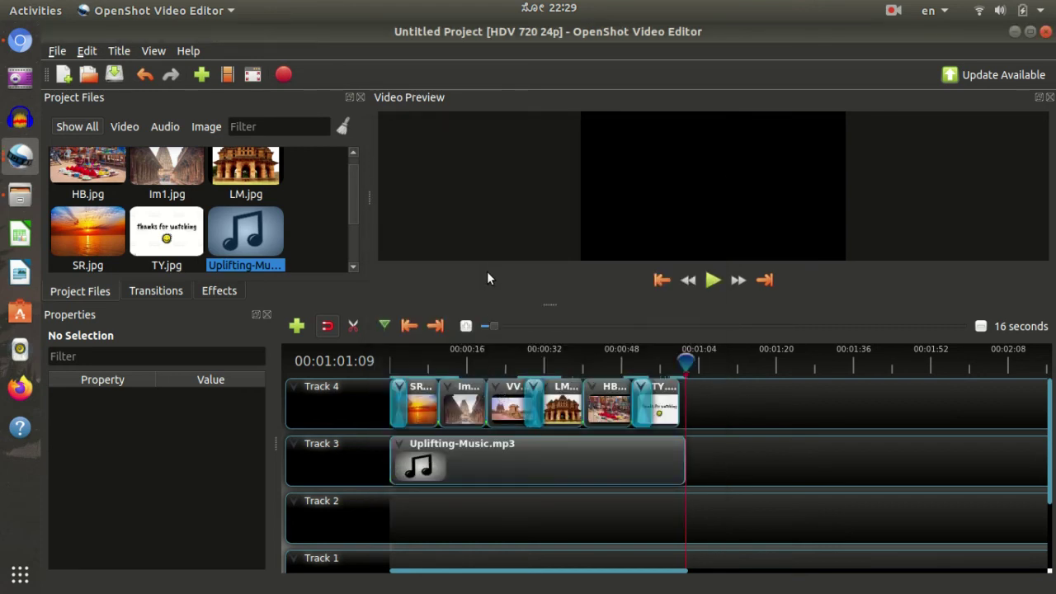
- Save the project in the home folder under the name Test.osp
click(57, 50)
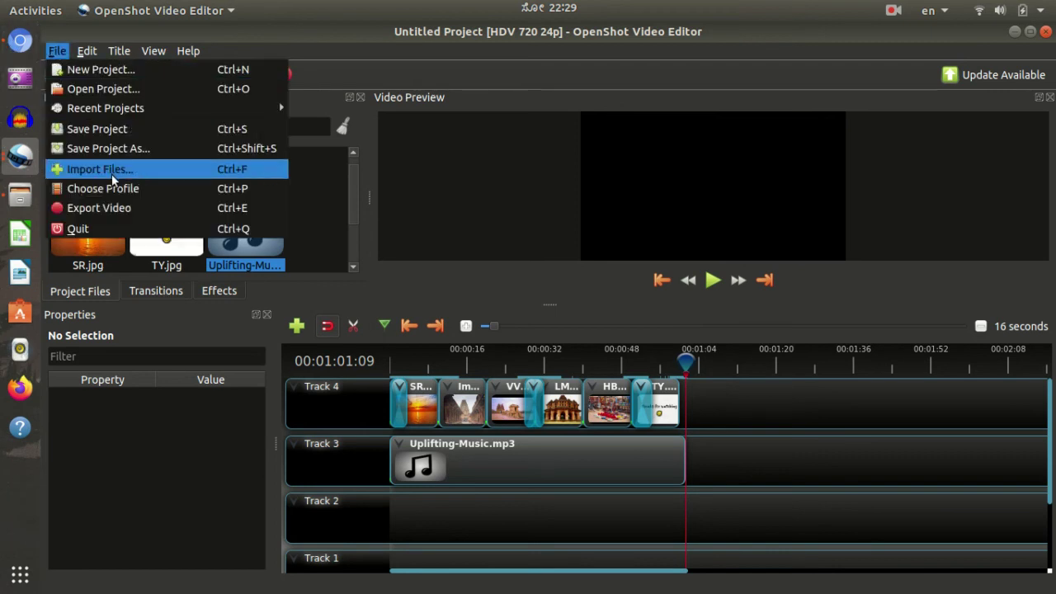
click(116, 146)
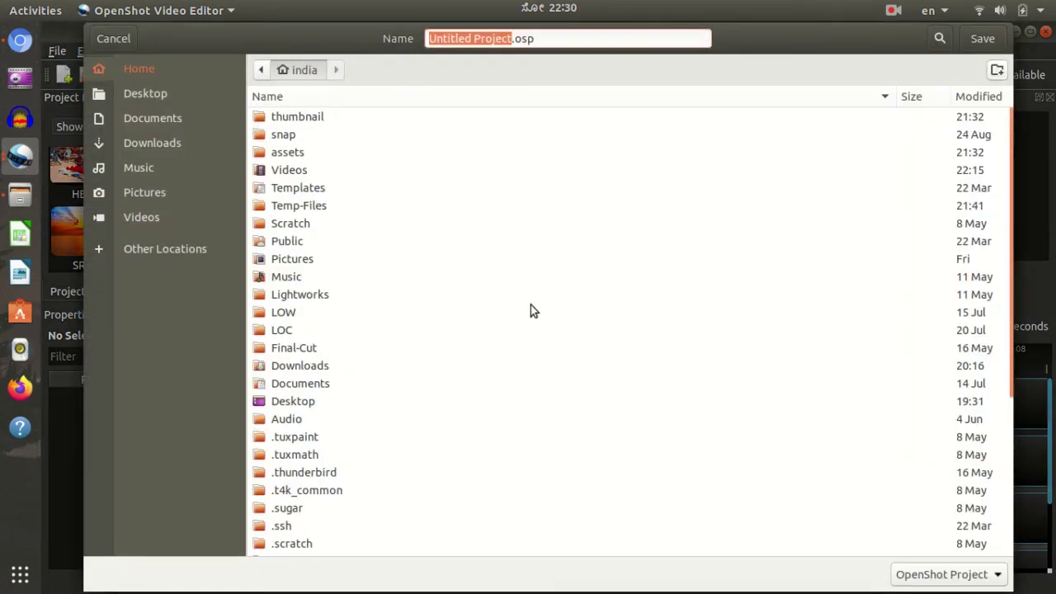
text(Test)
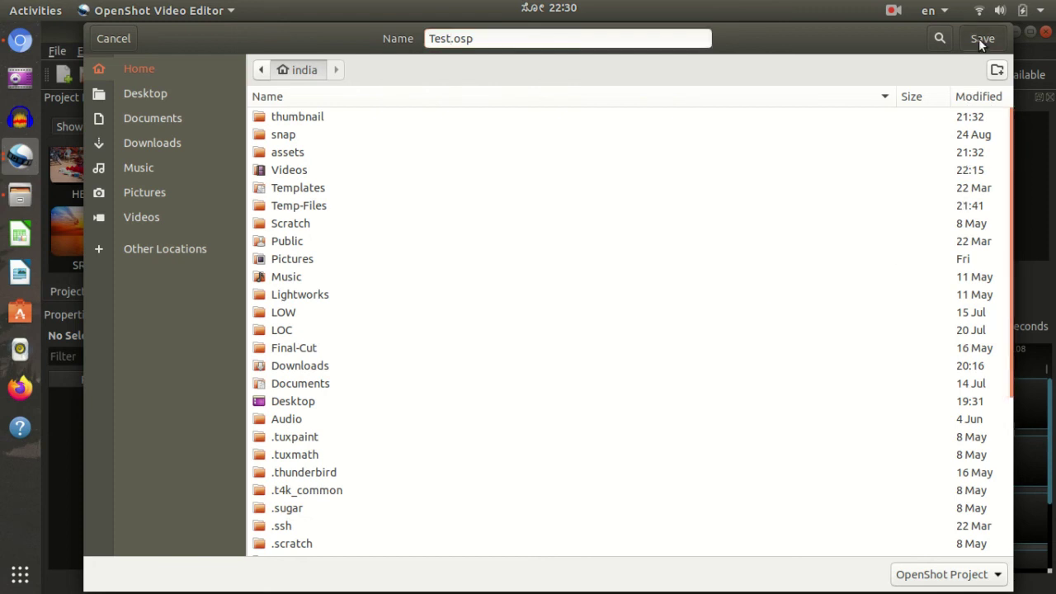
key(Return)
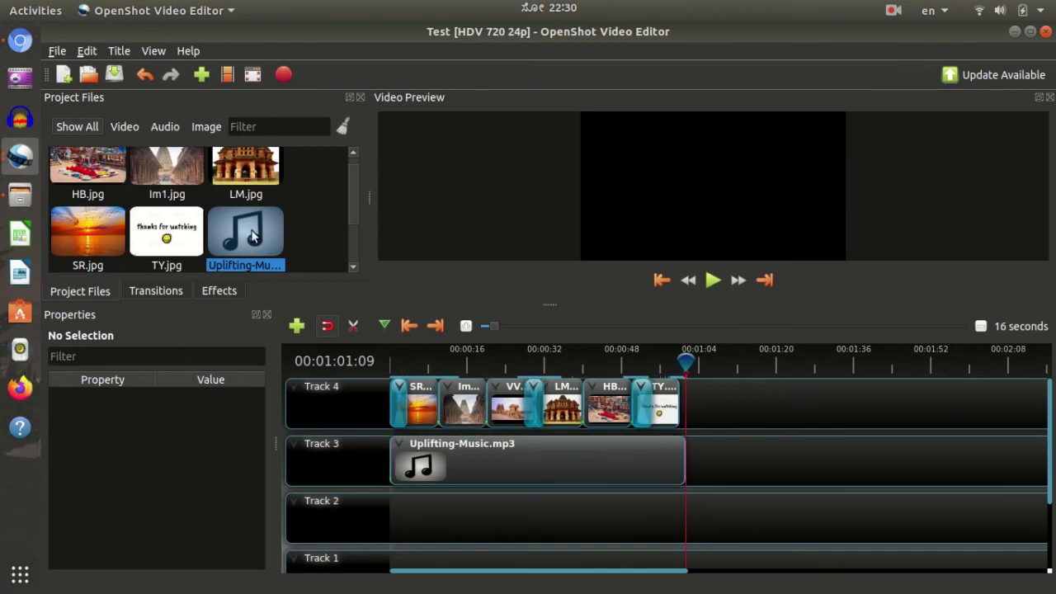
scroll(257, 223, up, 1)
scroll(257, 223, down, 2)
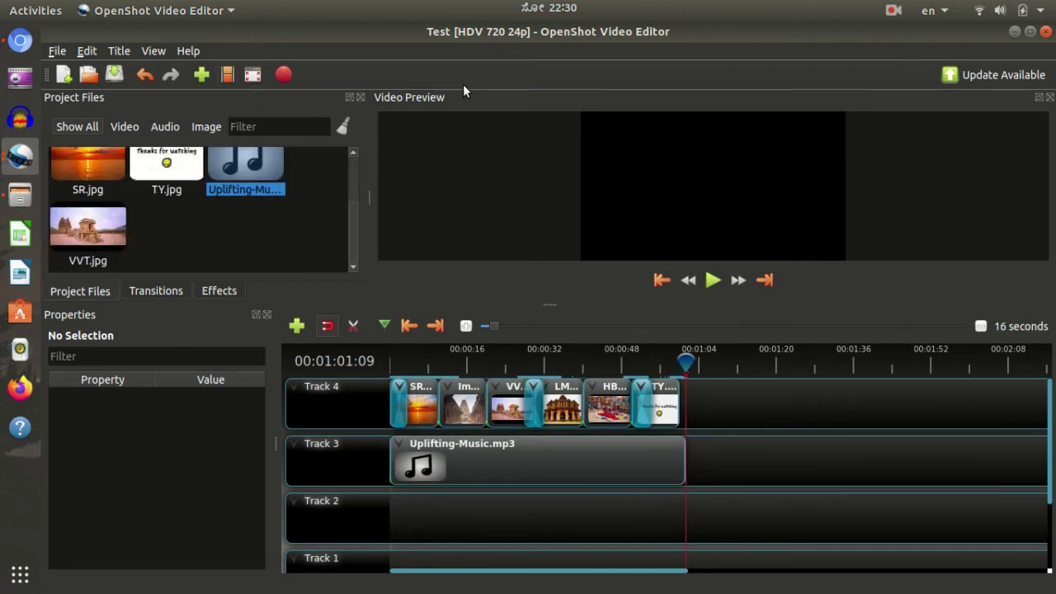
- Play the exported Test.mp4 from the home folder in the media player, skipping through to the thanks-for-watching image, and close the player
click(1013, 31)
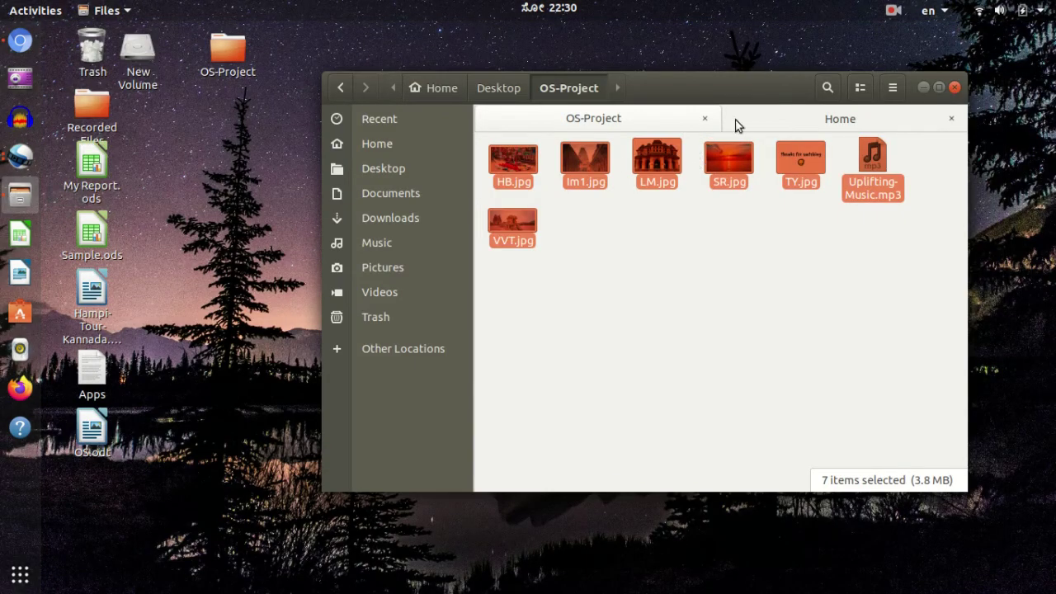
click(741, 124)
click(513, 349)
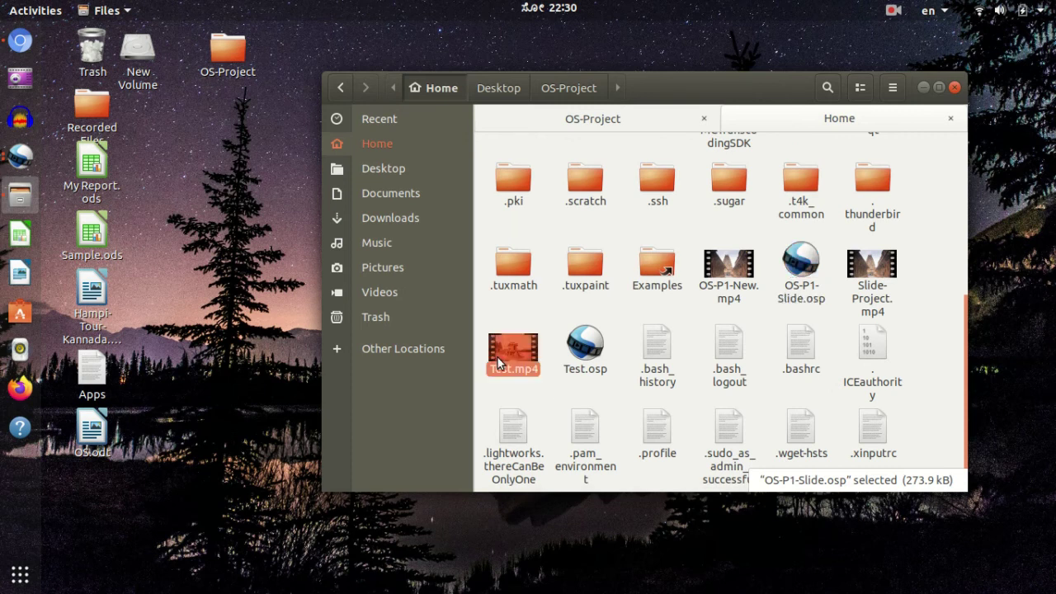
key(Return)
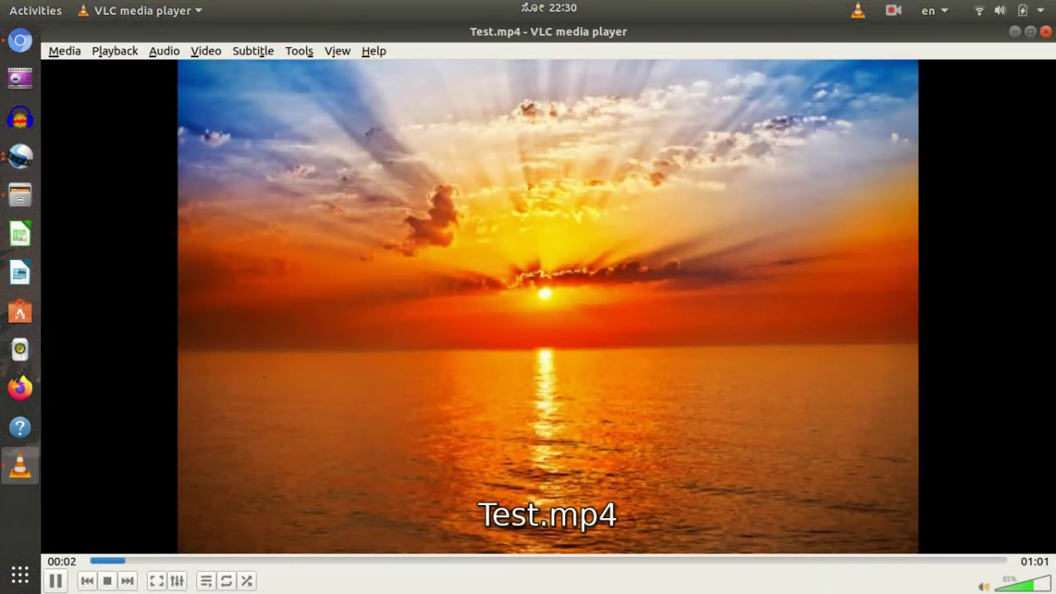
click(190, 560)
click(234, 562)
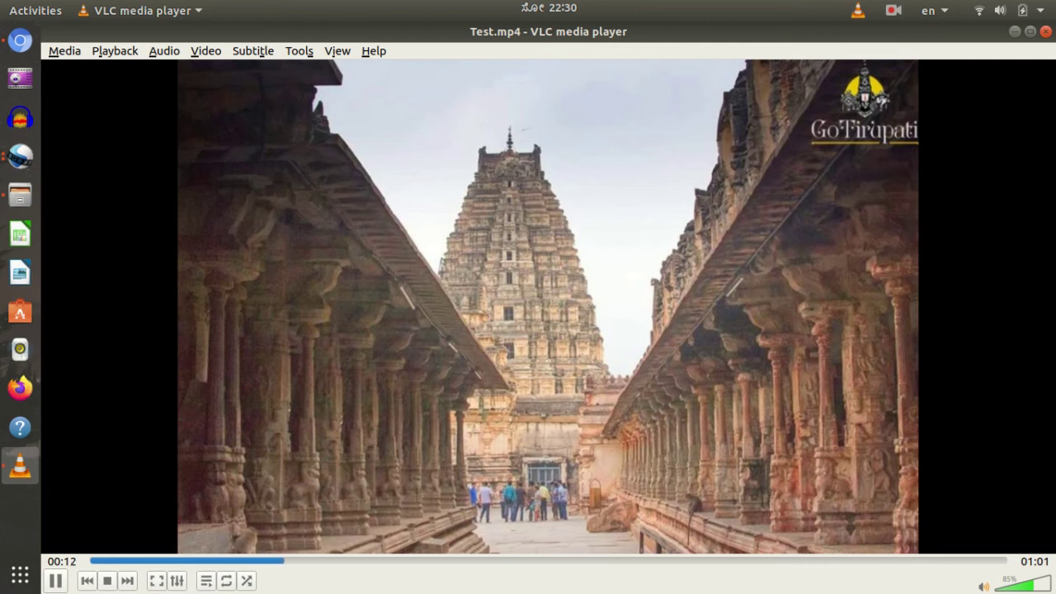
key(Right)
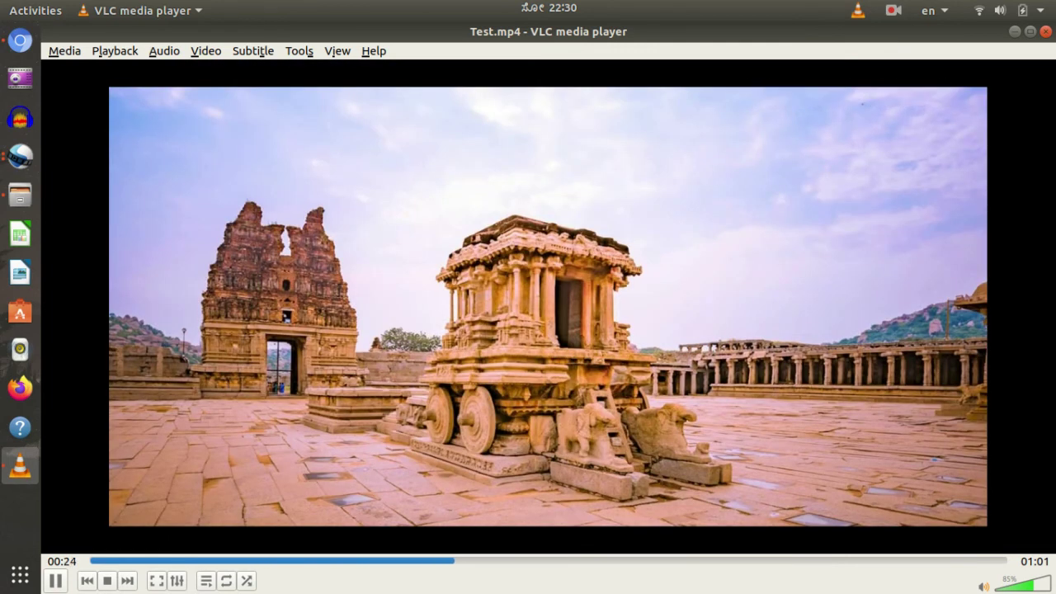
key(Right)
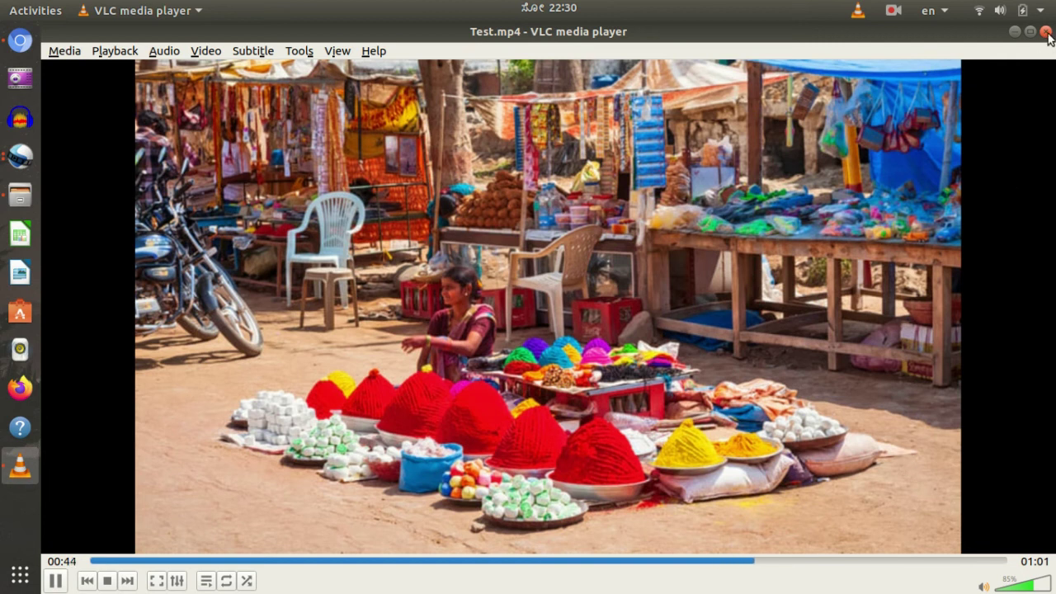
click(964, 561)
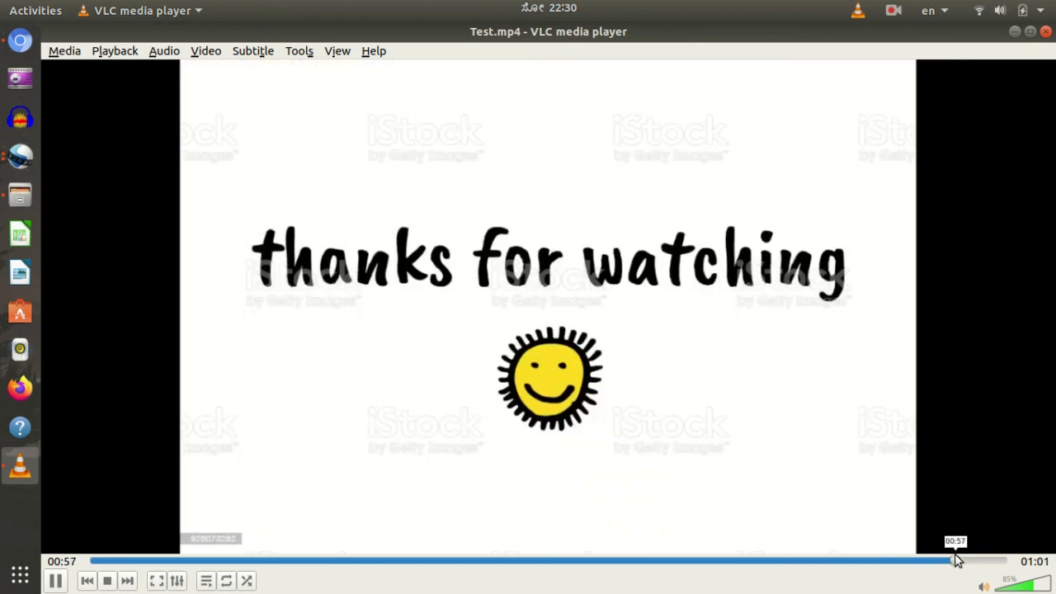
click(1044, 32)
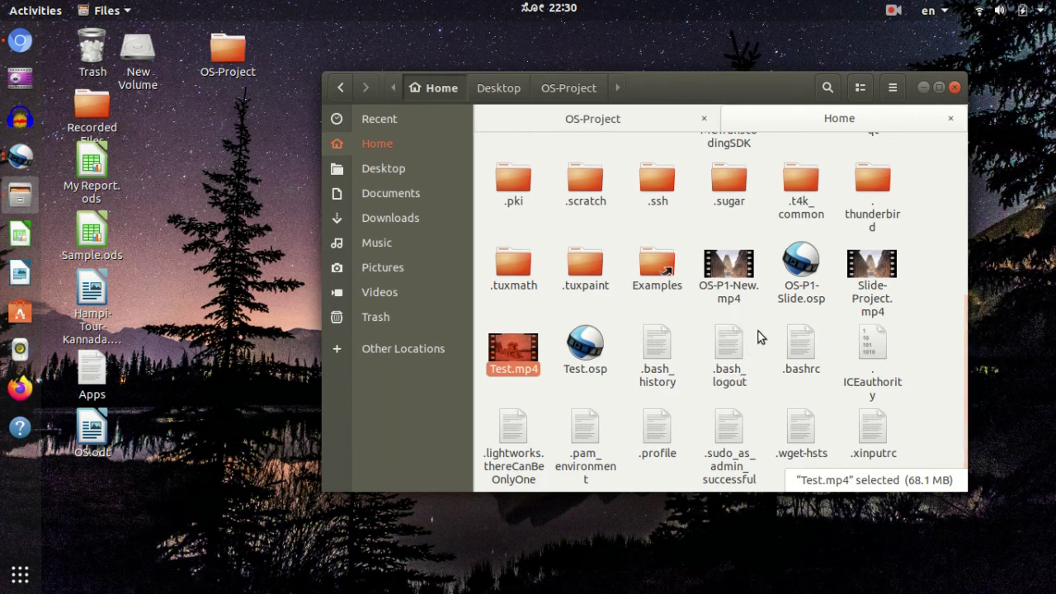
- View the title clips on the timeline of the Os p1 slide project and return to the Test project
click(21, 160)
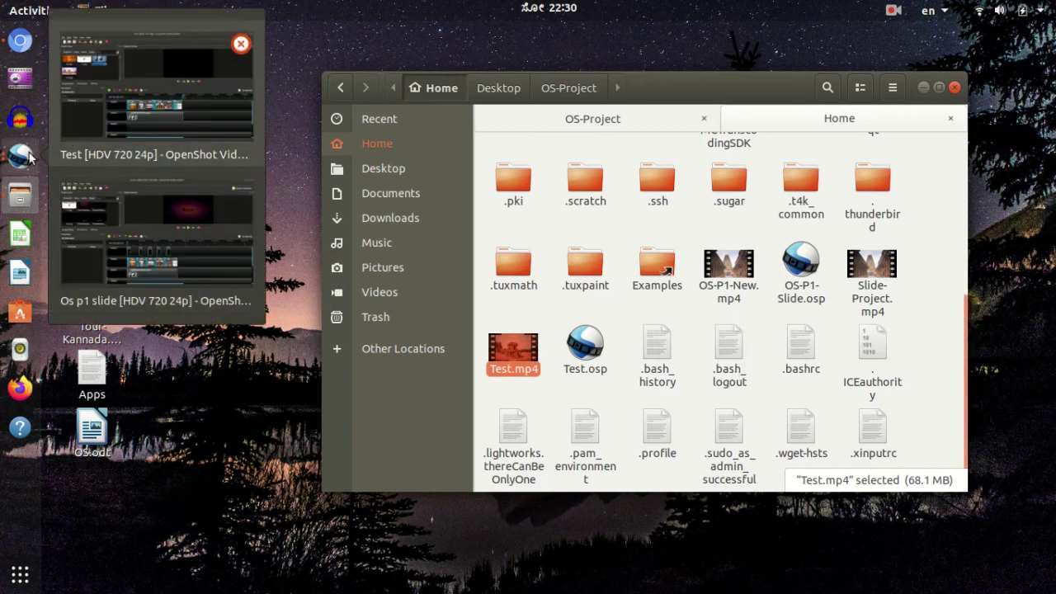
click(165, 232)
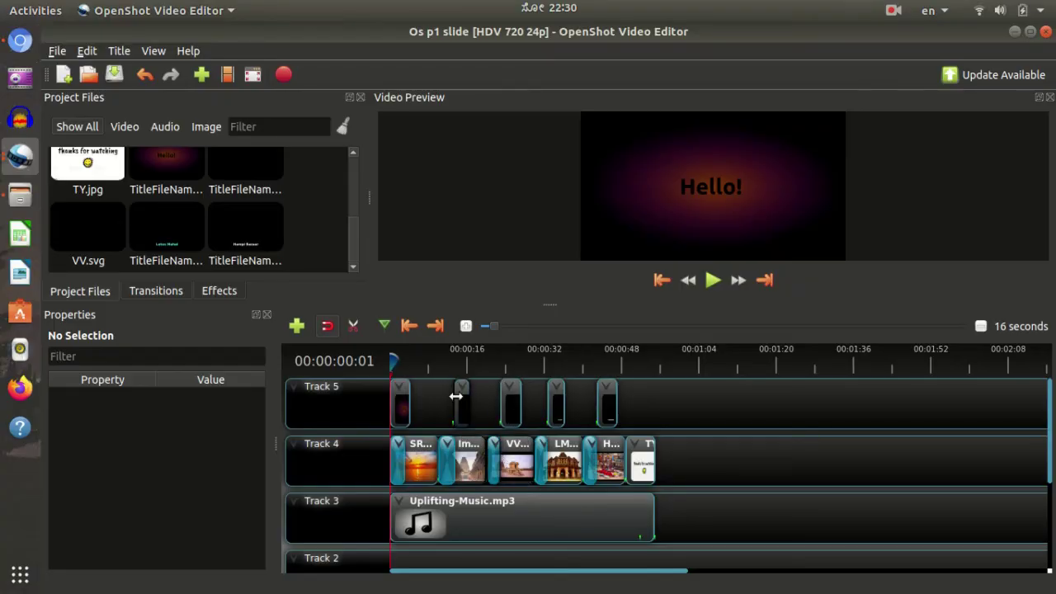
click(21, 157)
click(151, 57)
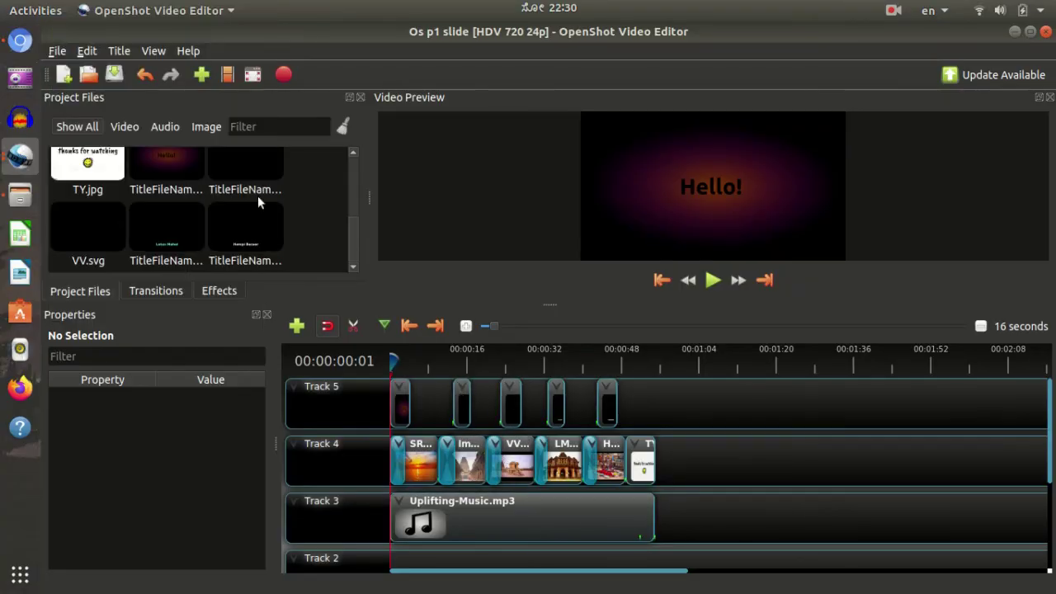
click(20, 169)
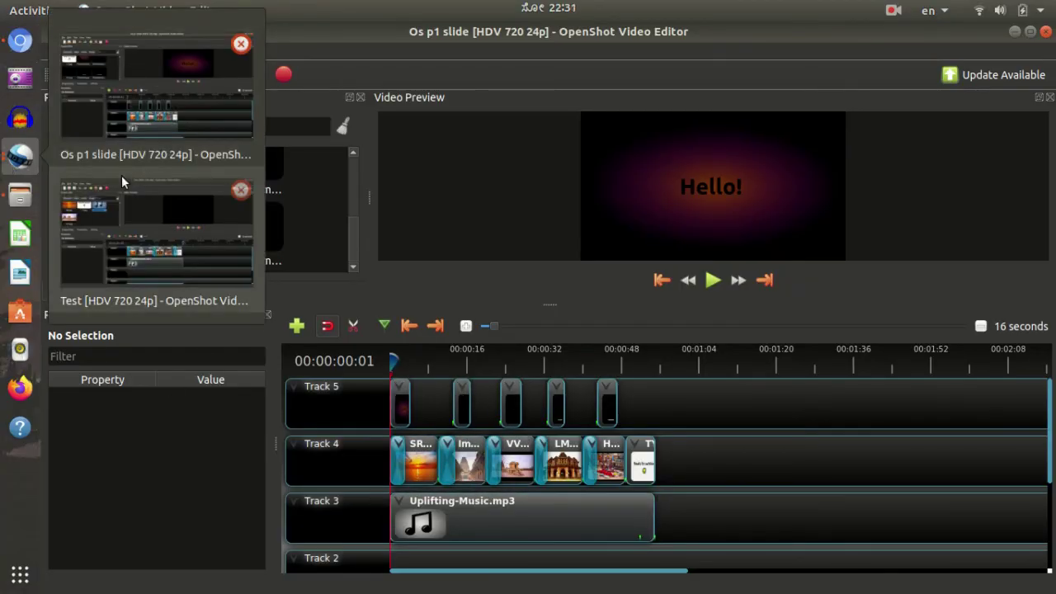
click(142, 227)
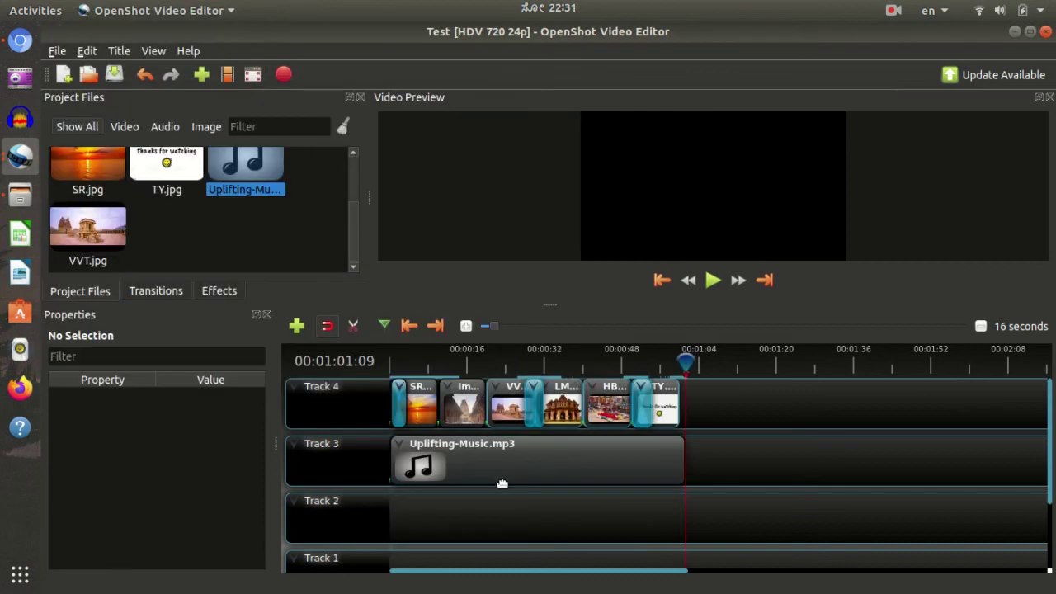
- Add a new track above Track 4 and place the playhead at 00:00:01:15, near the start of the SR image
right_click(353, 404)
click(404, 410)
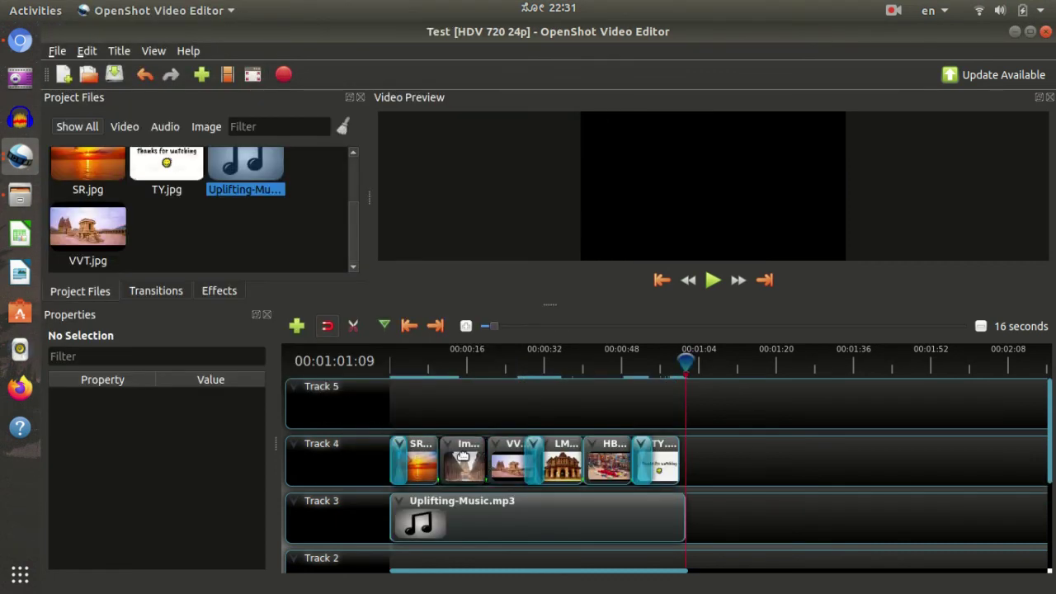
click(397, 356)
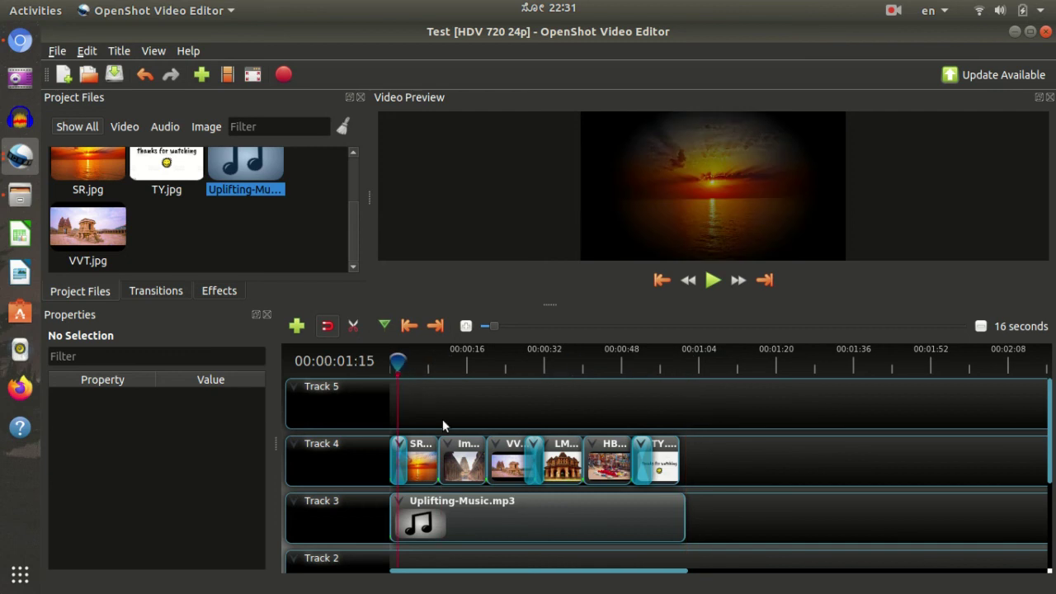
- Create a title from the Sunset template with the text Welcome and save it to the project files
click(120, 51)
click(159, 73)
scroll(423, 305, down, 10)
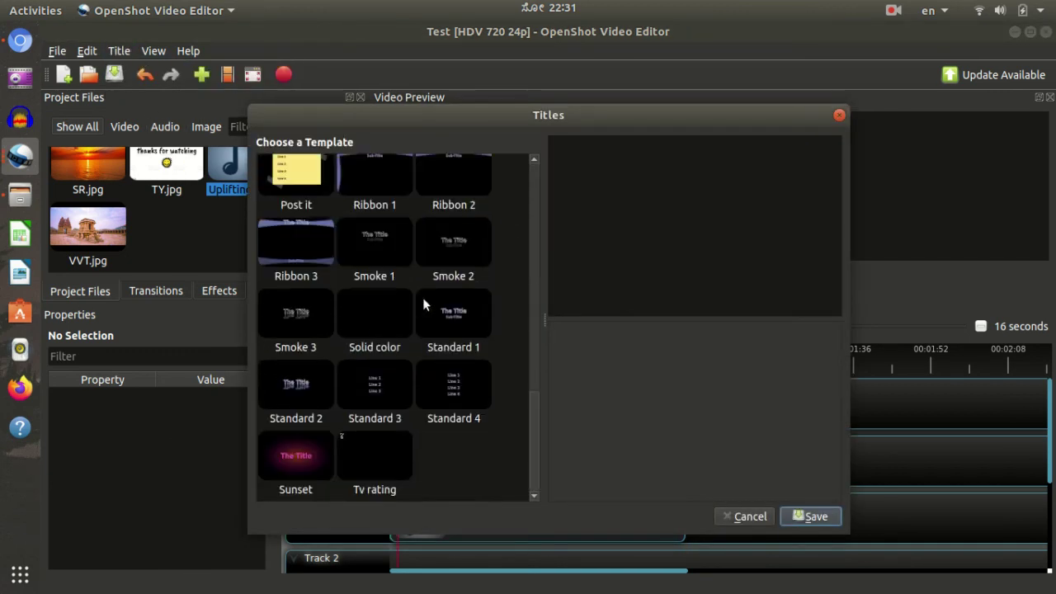
click(289, 475)
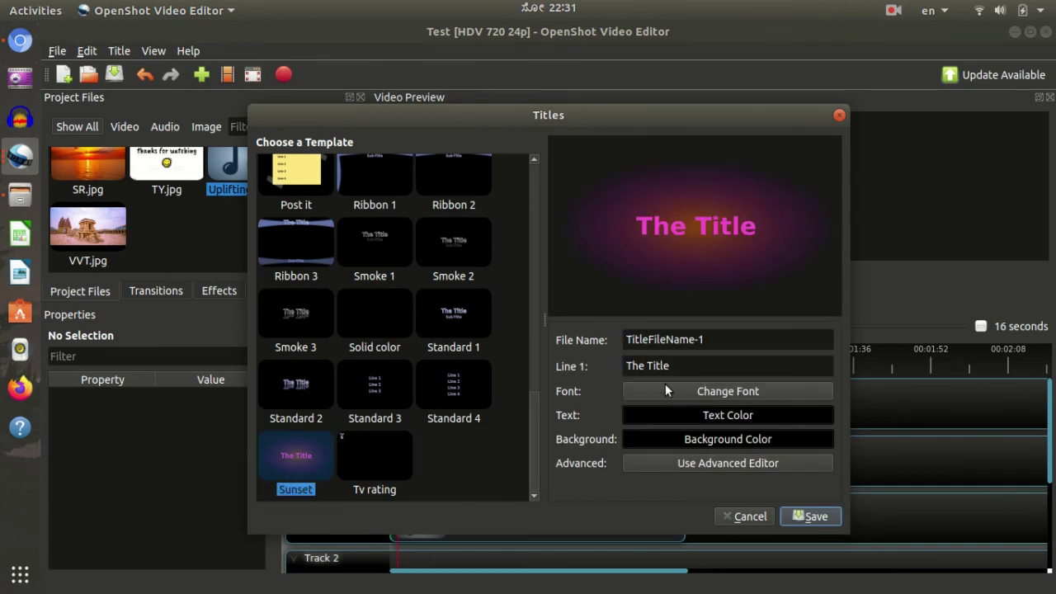
triple_click(674, 364)
text(Welcome)
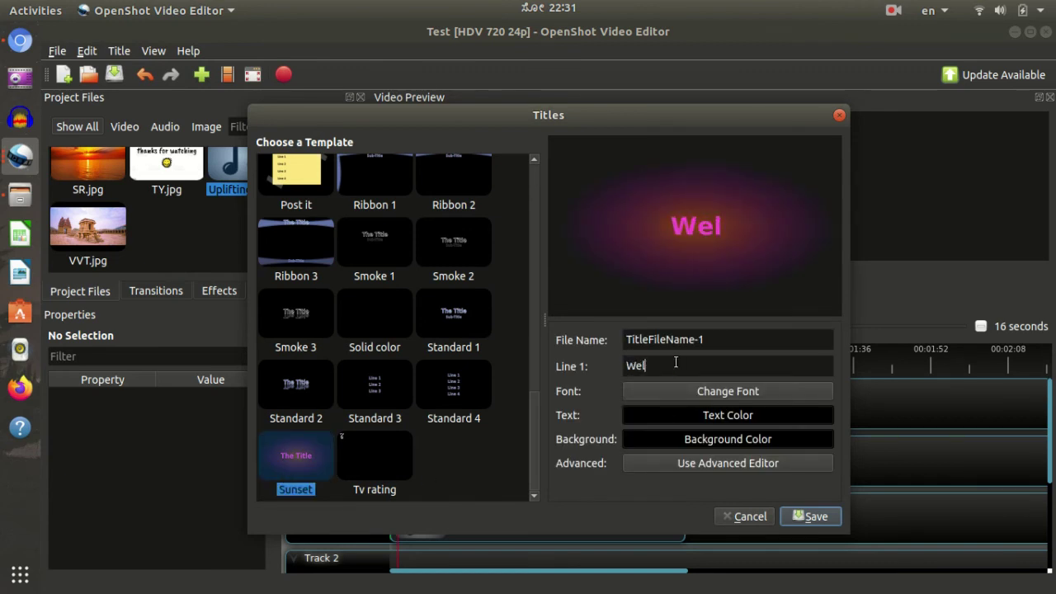
click(808, 518)
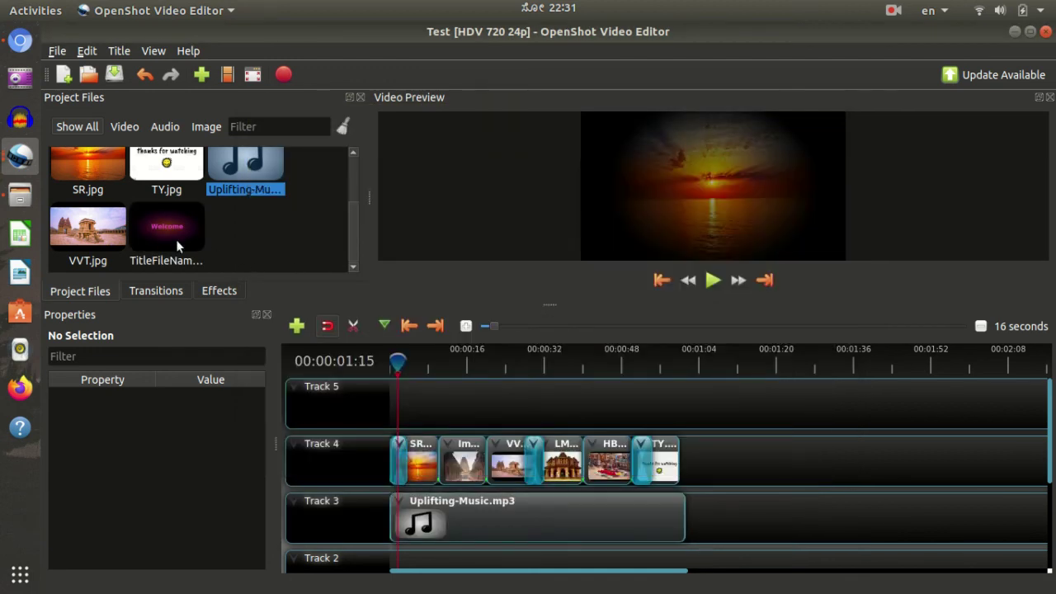
- Place the Welcome title at the start of Track 5 with a duration of about 3.12 seconds, and play the opening to check it
drag(176, 239, 404, 410)
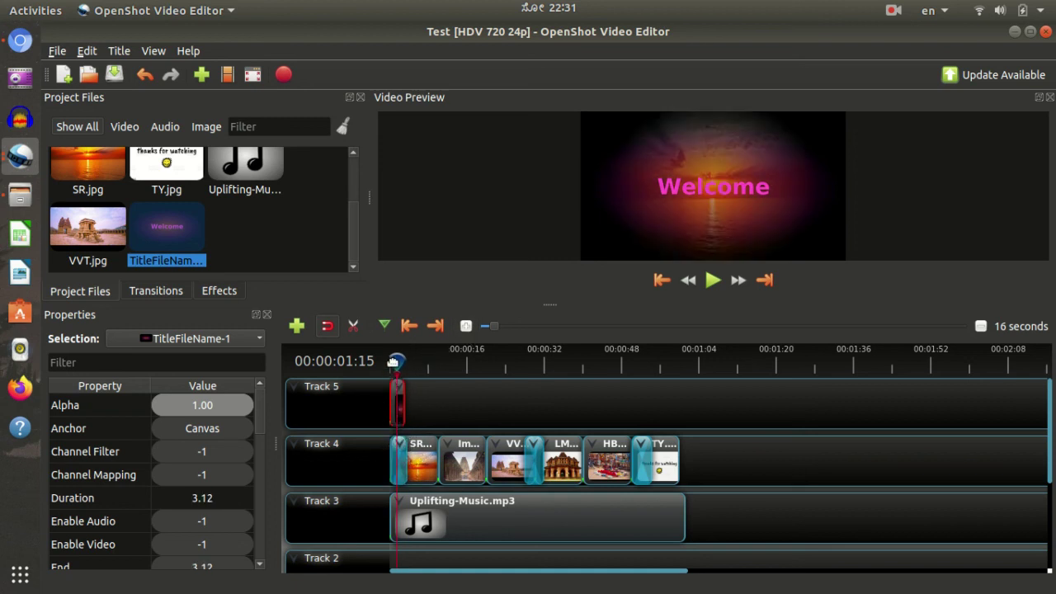
click(393, 361)
key(space)
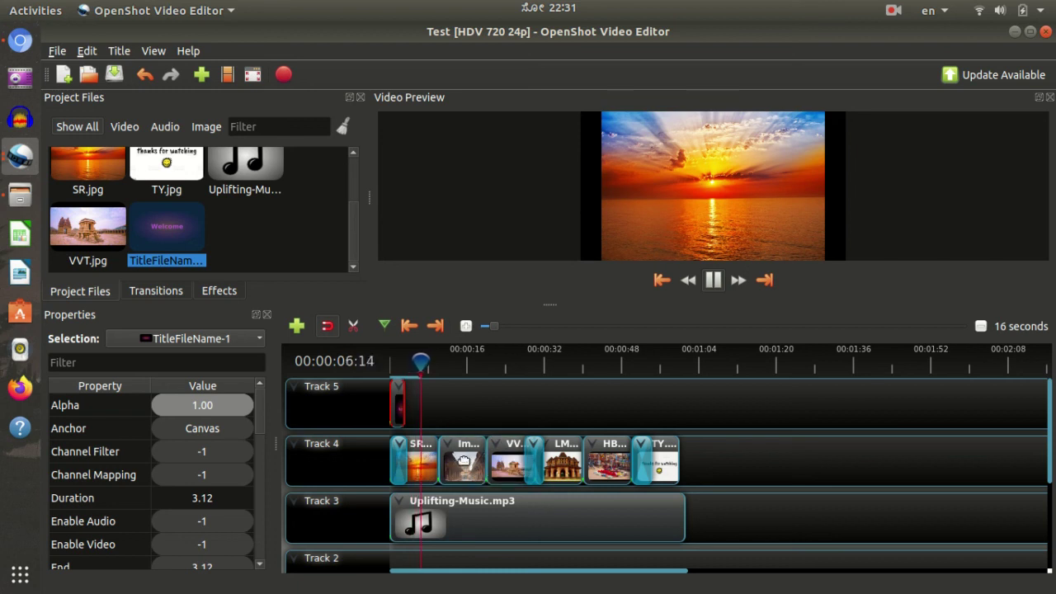
key(space)
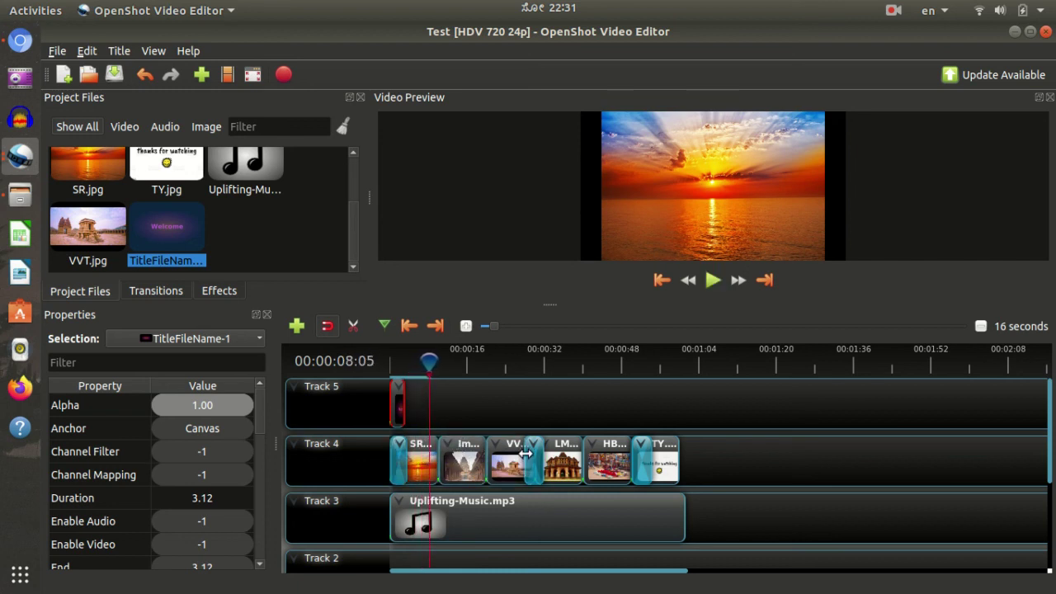
- Switch to the Os p1 slide project and play its titled slideshow from the start, skipping ahead to the closing image
click(19, 155)
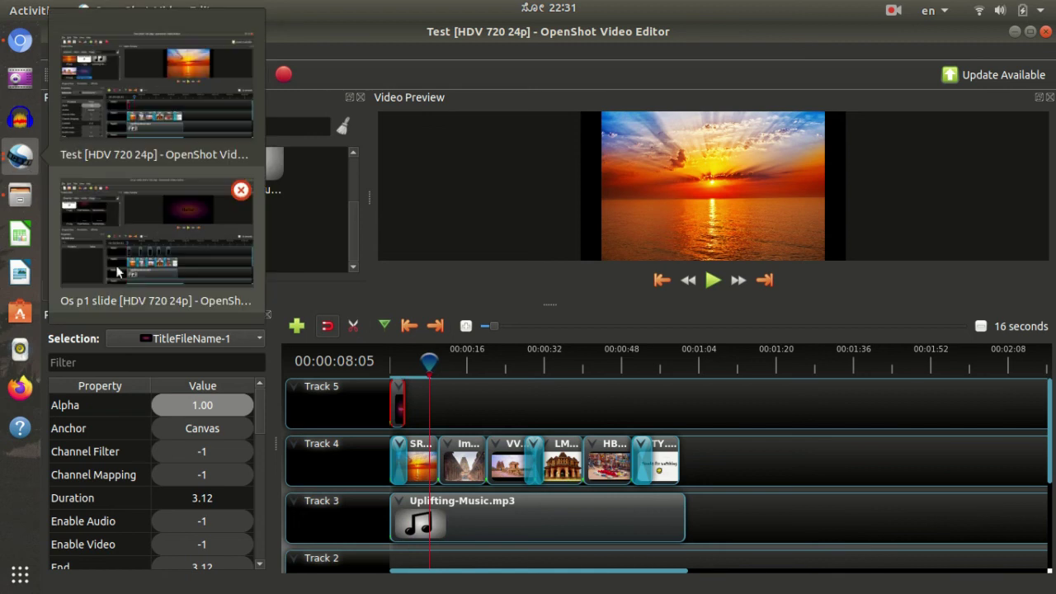
click(191, 262)
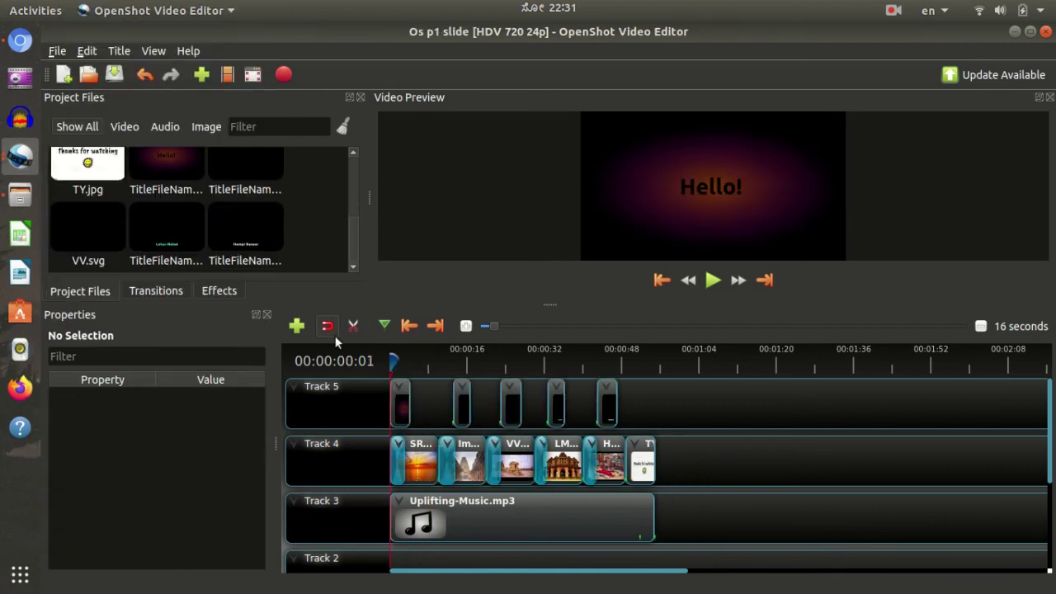
key(space)
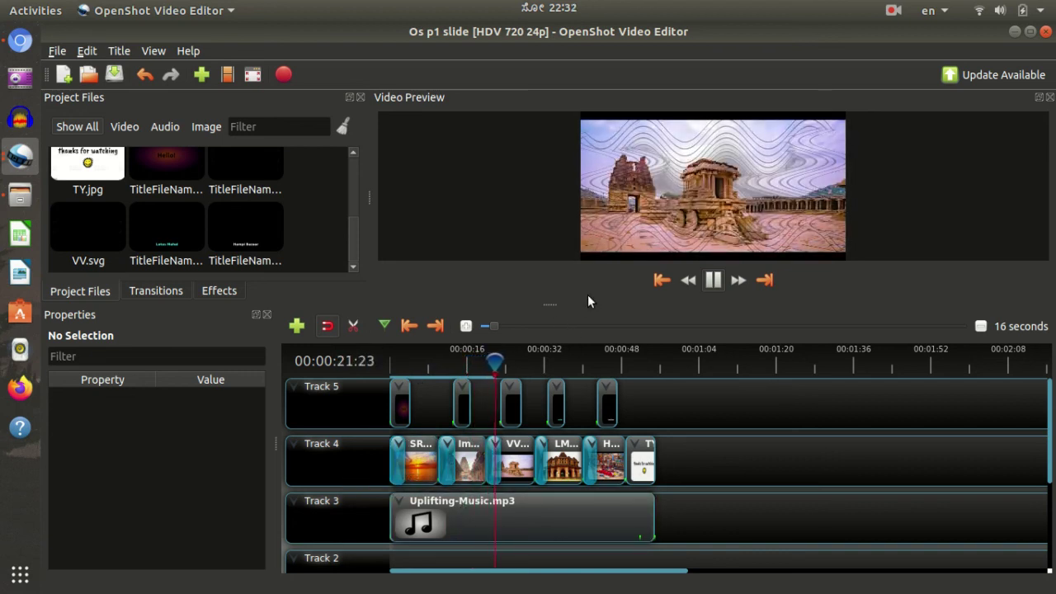
click(597, 352)
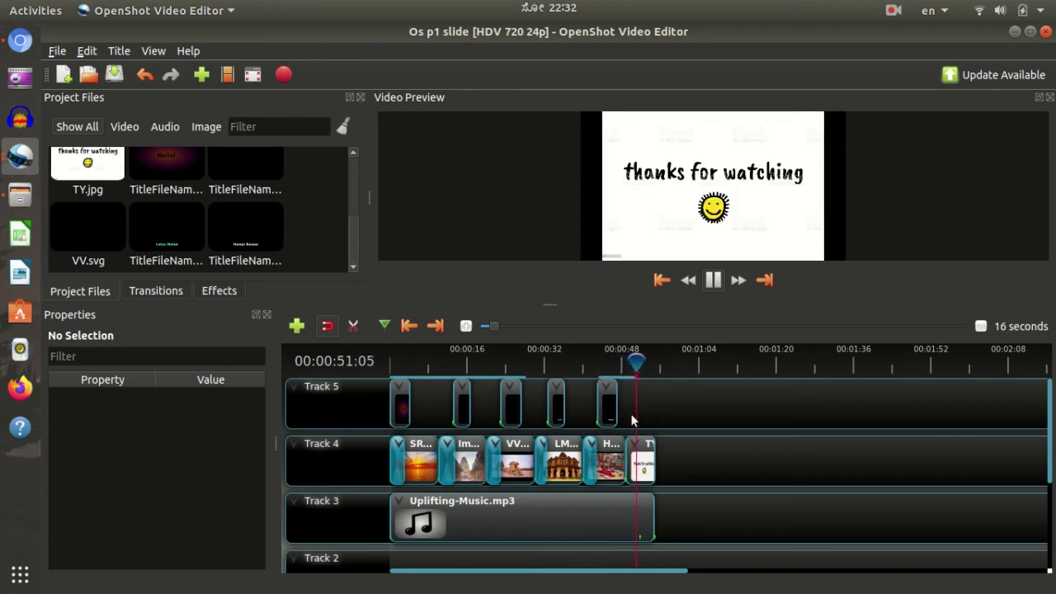
key(space)
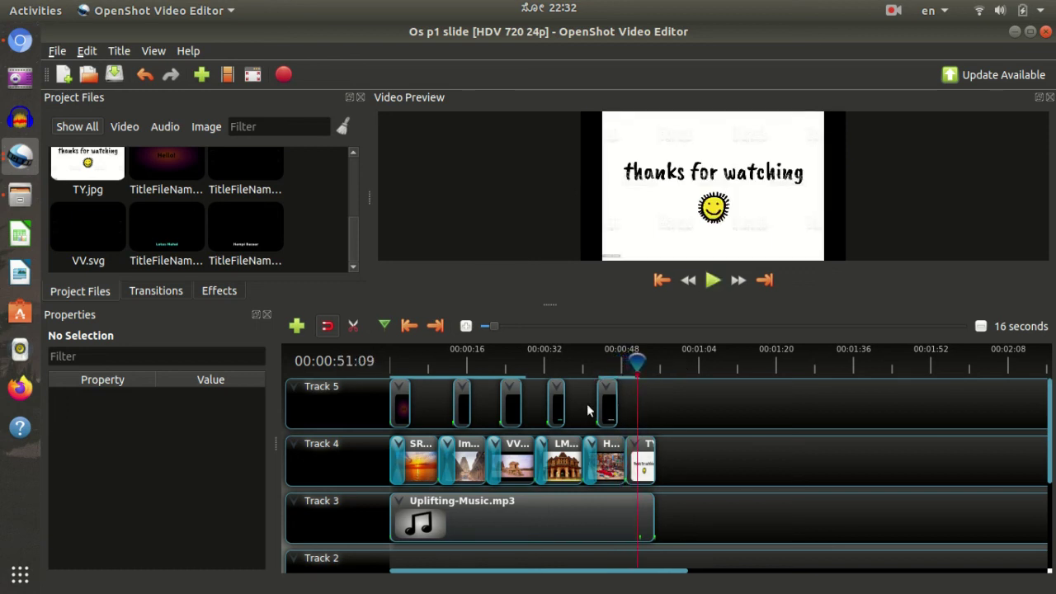
- Open OS-P1-New.mp4 from the home folder and play it in full screen
click(20, 197)
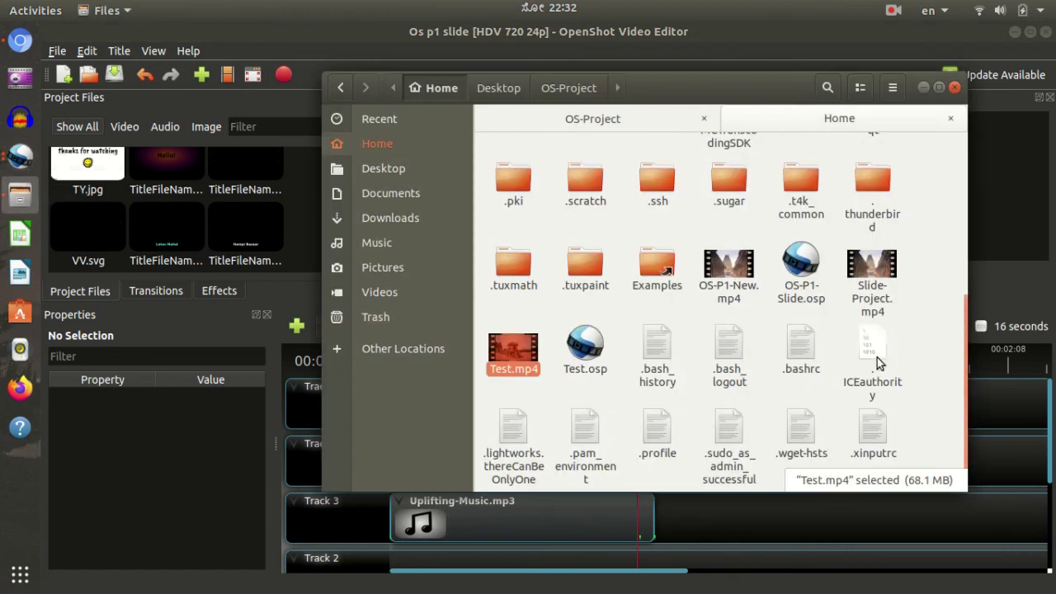
click(872, 266)
click(720, 280)
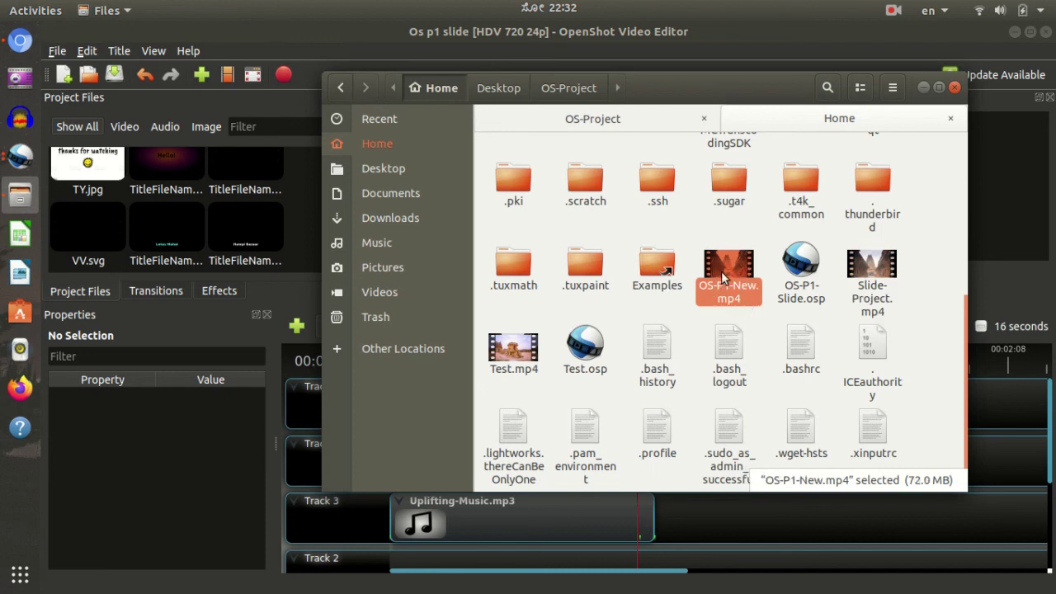
double_click(707, 287)
double_click(694, 272)
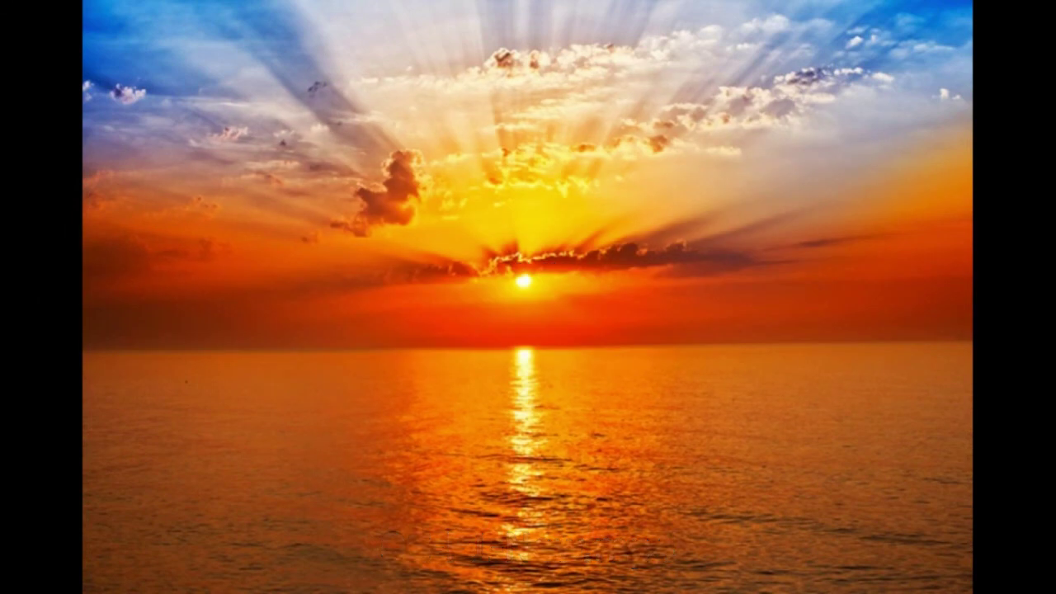
- Skip ahead through the OS-P1-New.mp4 slideshow to its end and close the video player
key(Right)
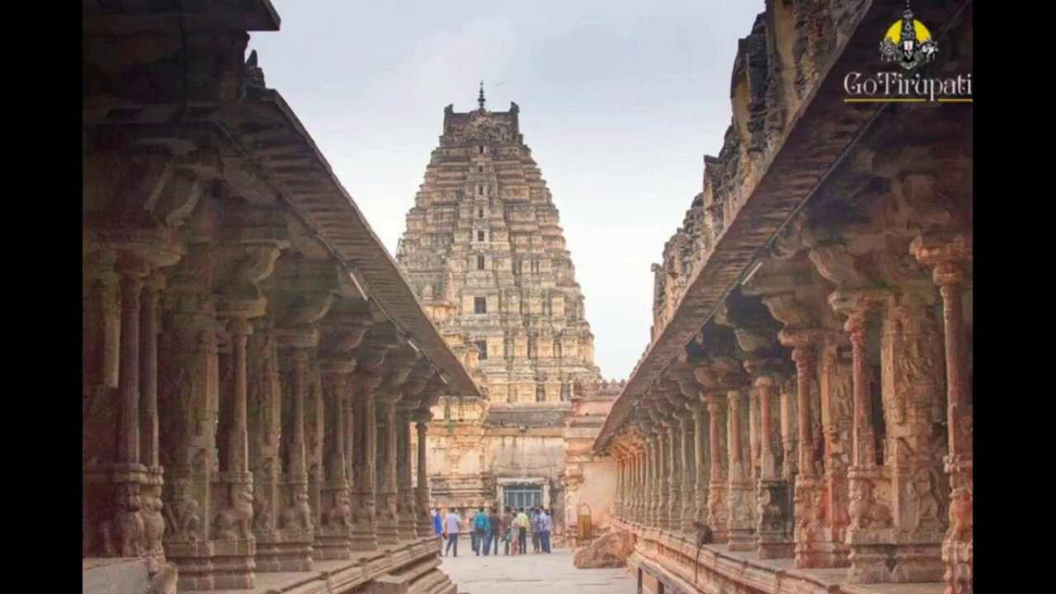
key(Right)
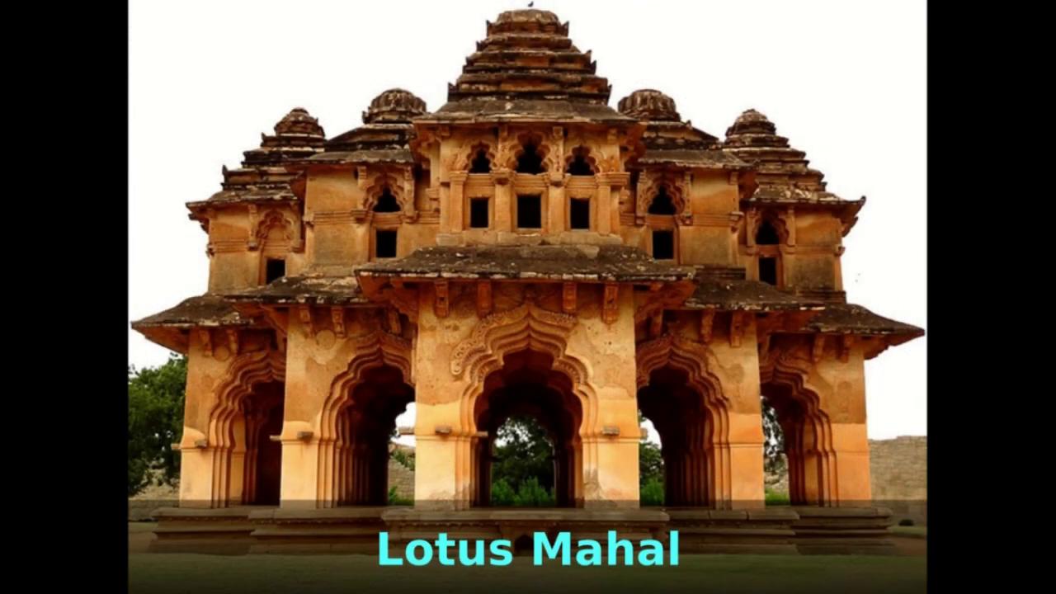
key(Right)
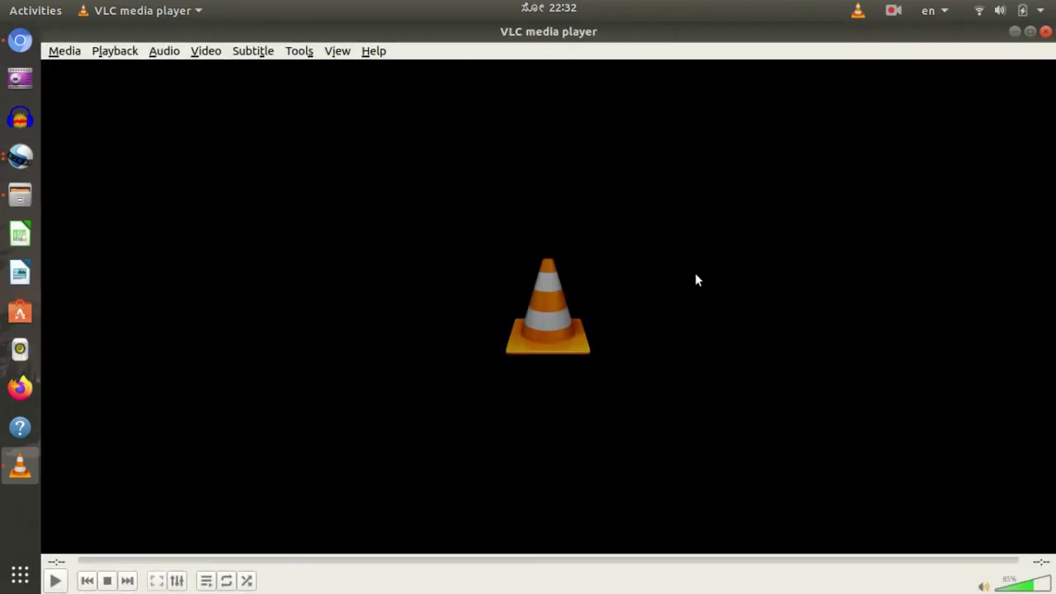
key(ctrl+q)
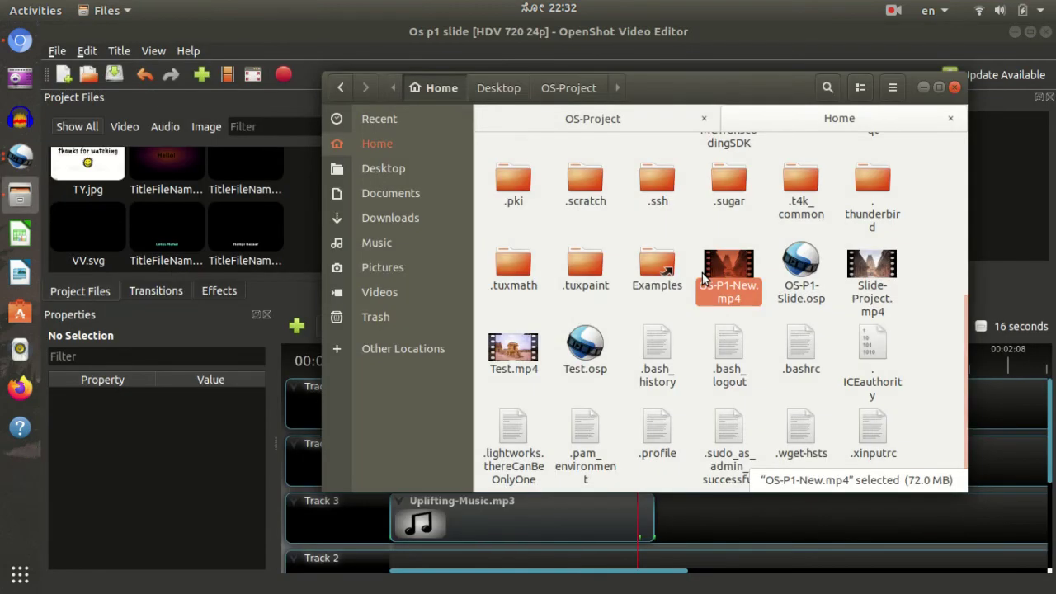
- Return to the Os p1 slide project and review the available transitions and the title creation commands
click(187, 328)
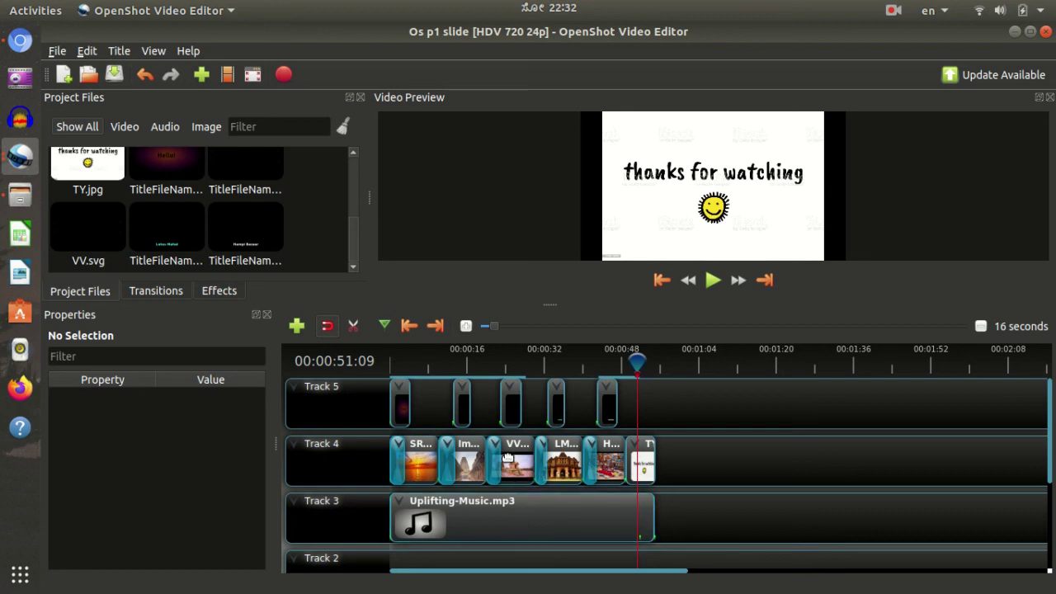
click(146, 291)
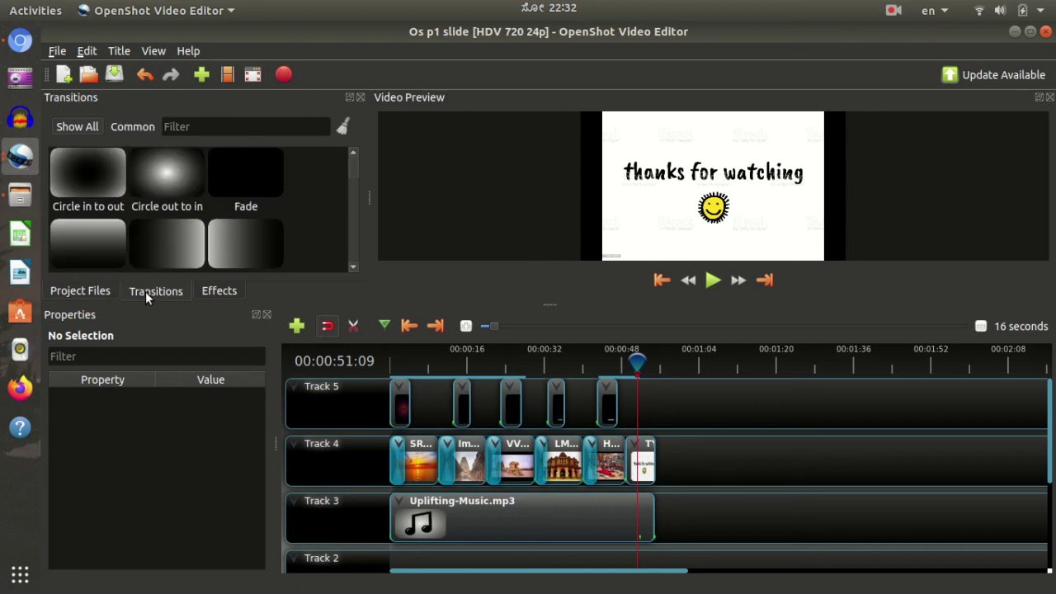
click(119, 53)
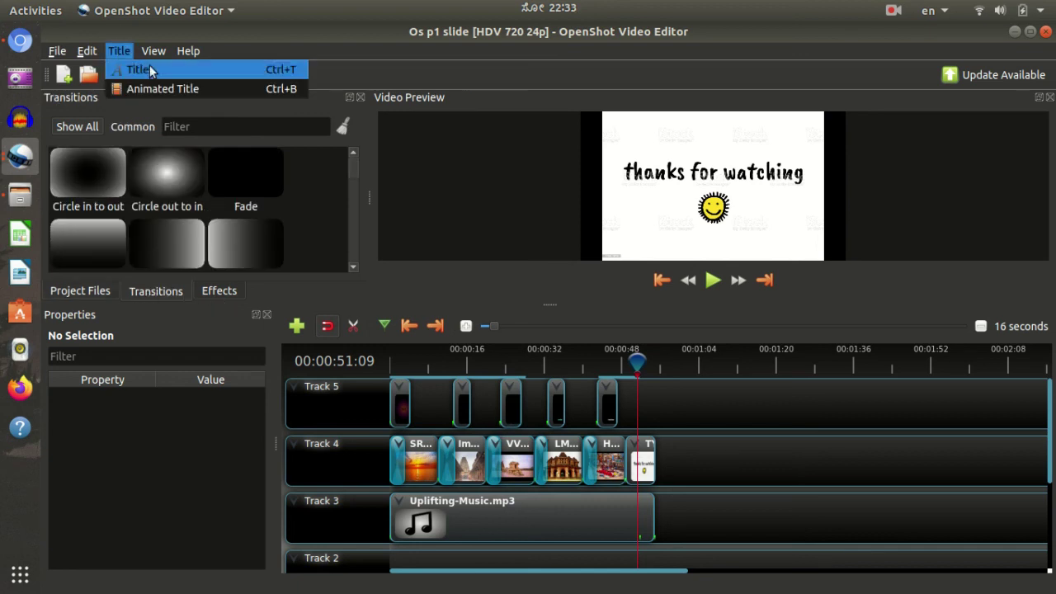
click(152, 291)
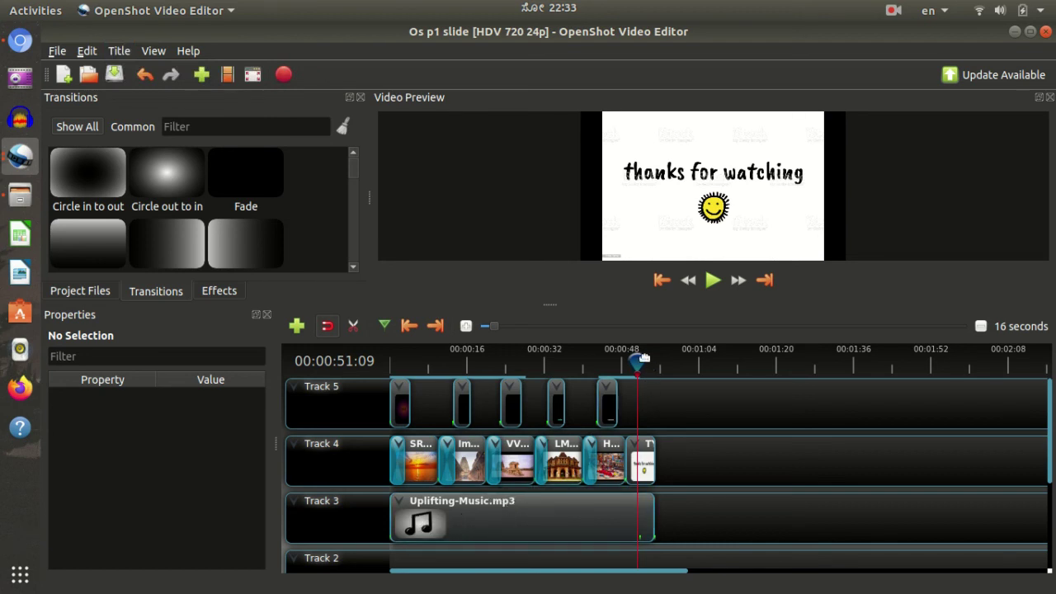
- Check the home folder holding OS-P1-New.mp4, minimize it, and switch to the Test project
click(20, 202)
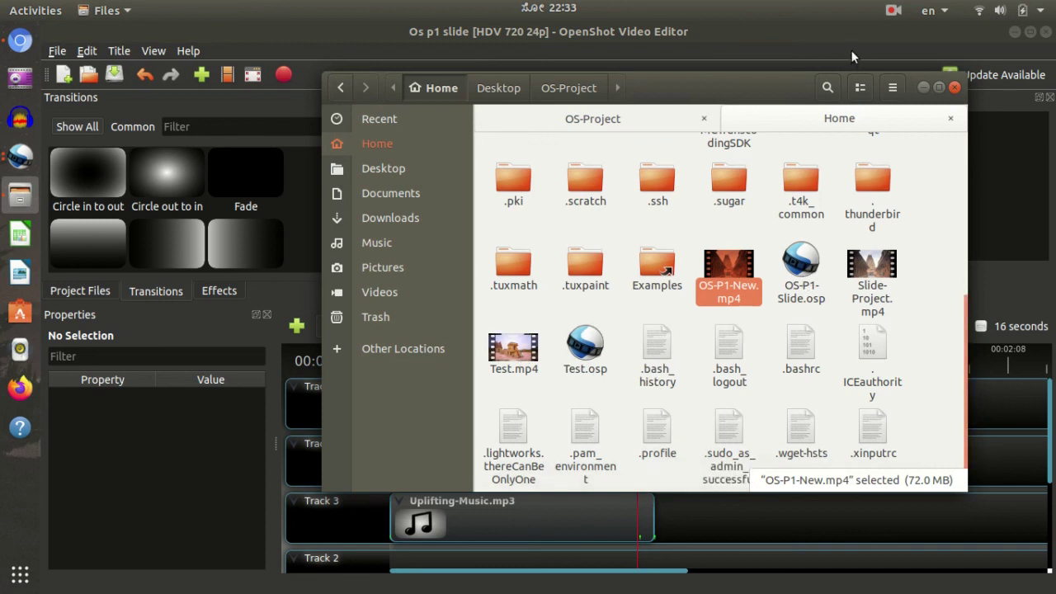
click(923, 88)
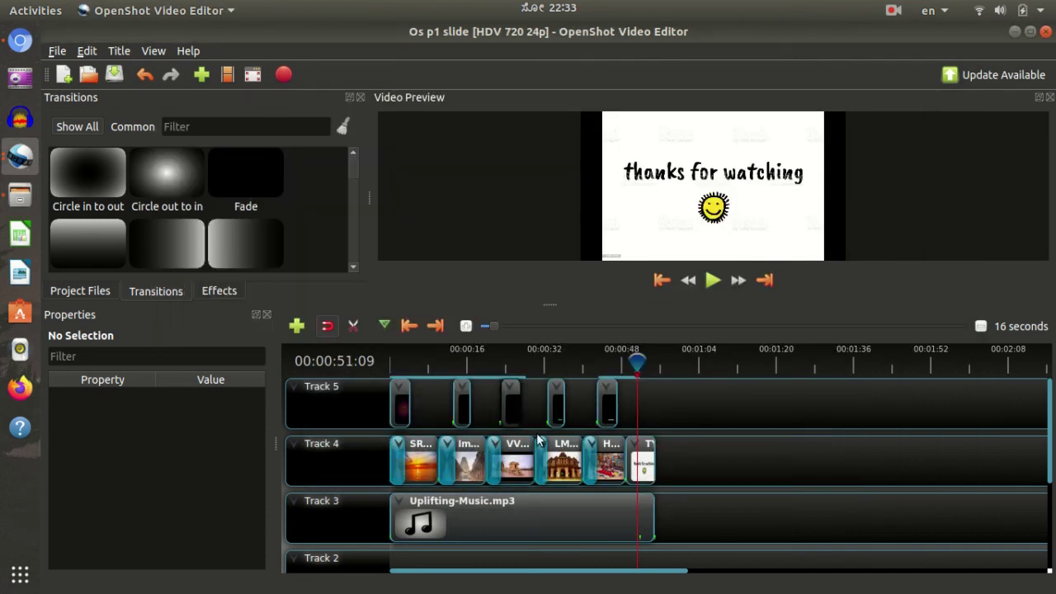
click(18, 154)
click(177, 241)
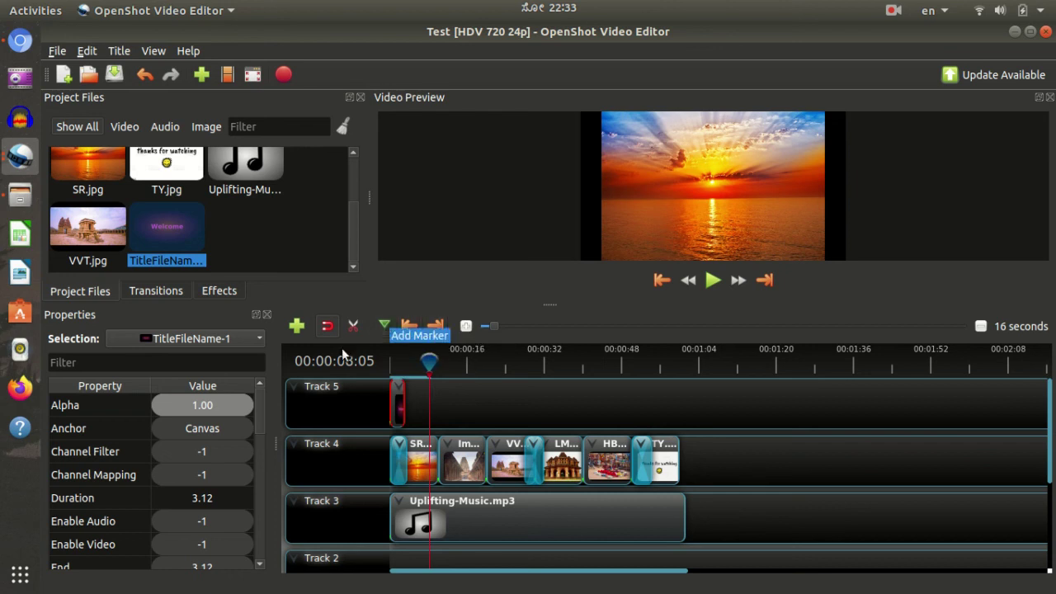
- Look at the Test video and project files in the home folder, return to the Test project, and show the desktop
click(20, 195)
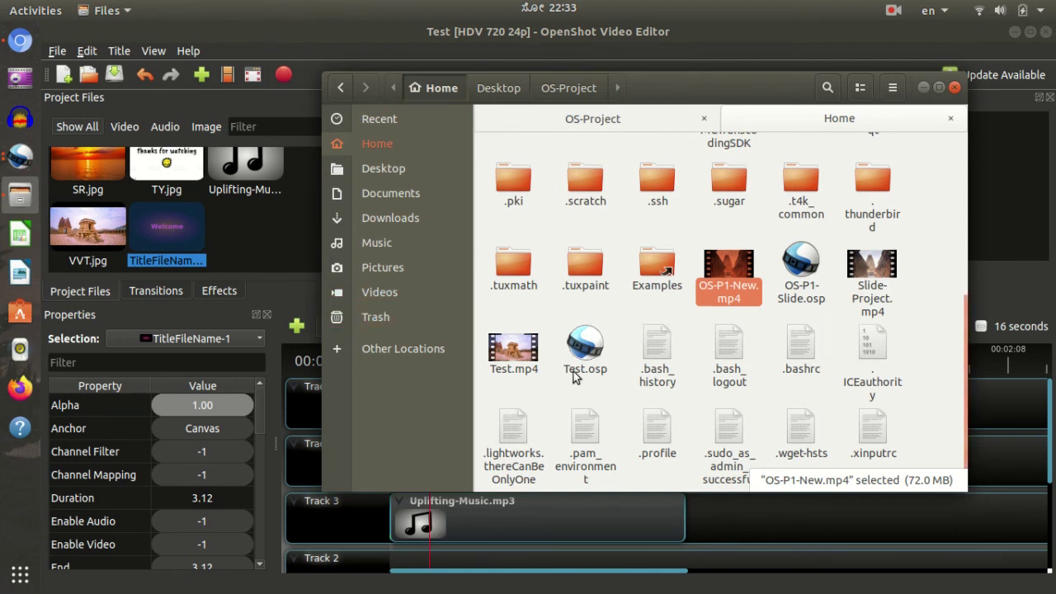
click(276, 290)
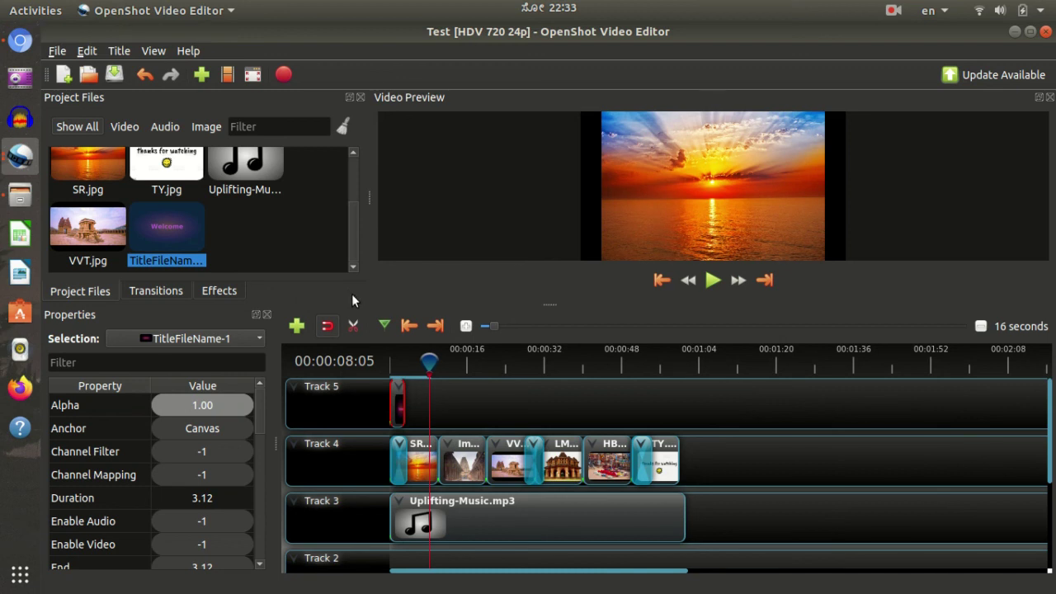
key(super+d)
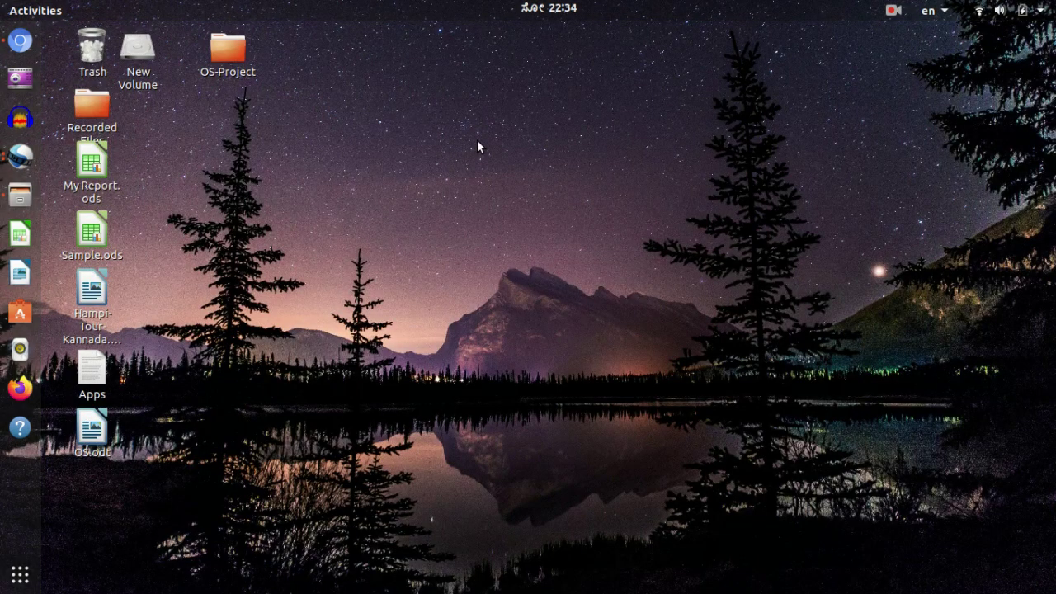